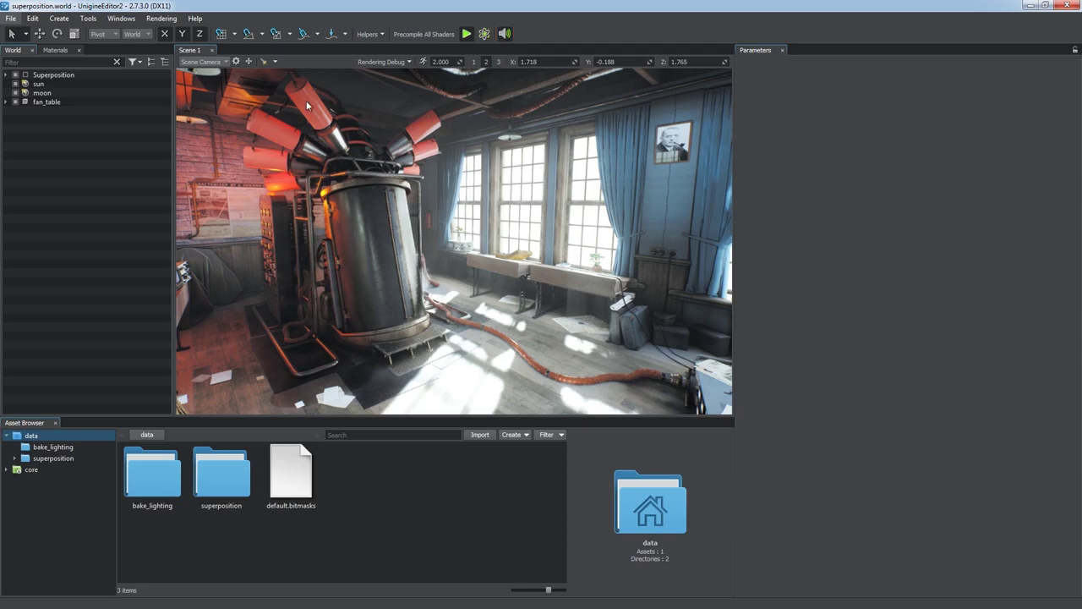
pyautogui.click(223, 61)
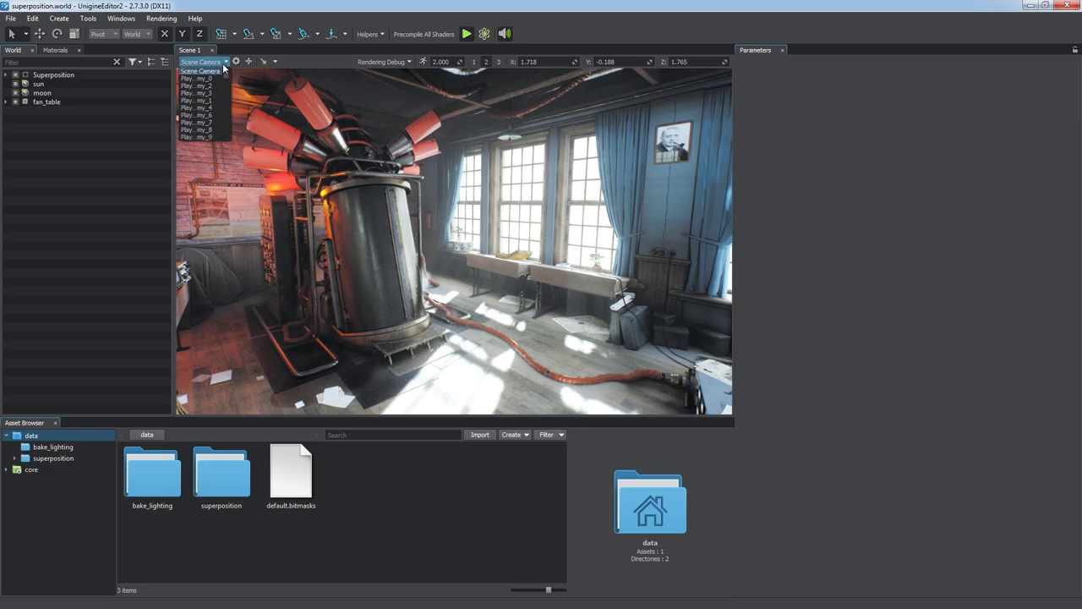
pyautogui.click(227, 65)
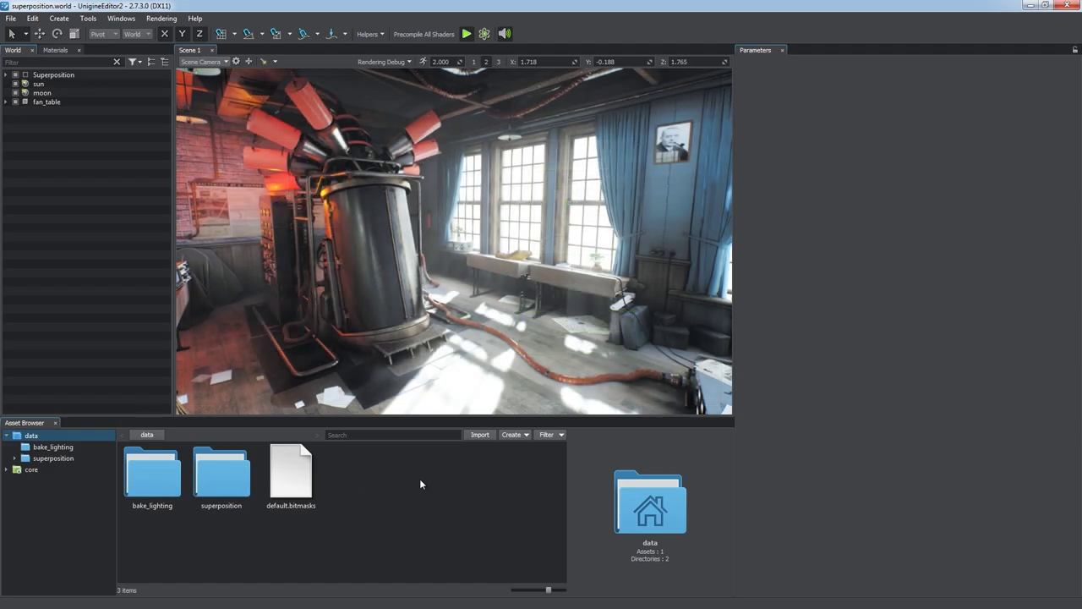
# Import the audio files drums_stereo.oga and fan_mono.oga from the Samples/Audio folder into the data folder.
pyautogui.click(481, 436)
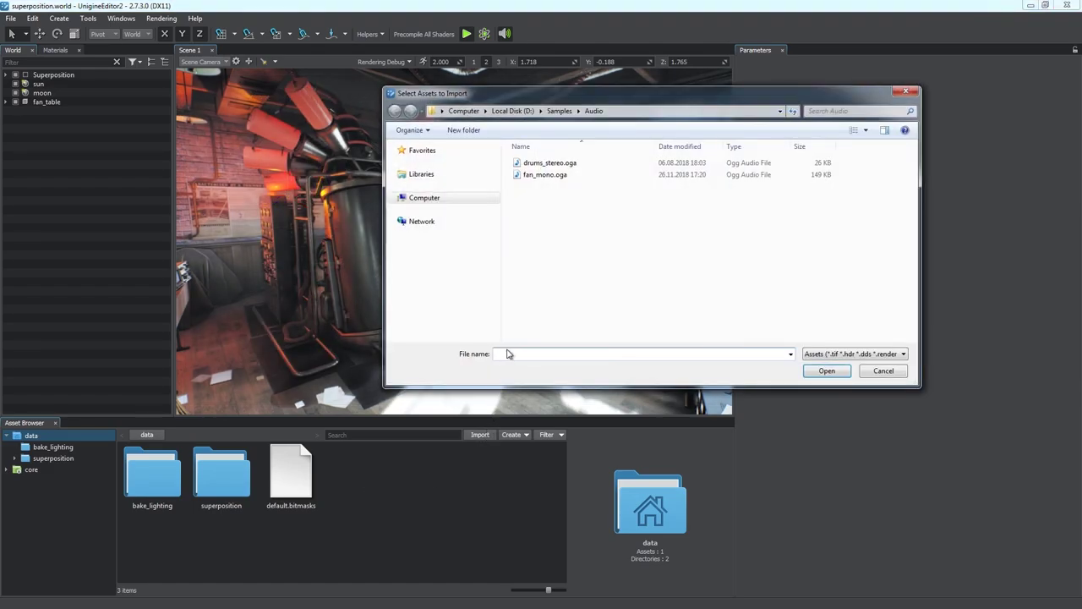
pyautogui.moveTo(546, 208); pyautogui.dragTo(554, 162)
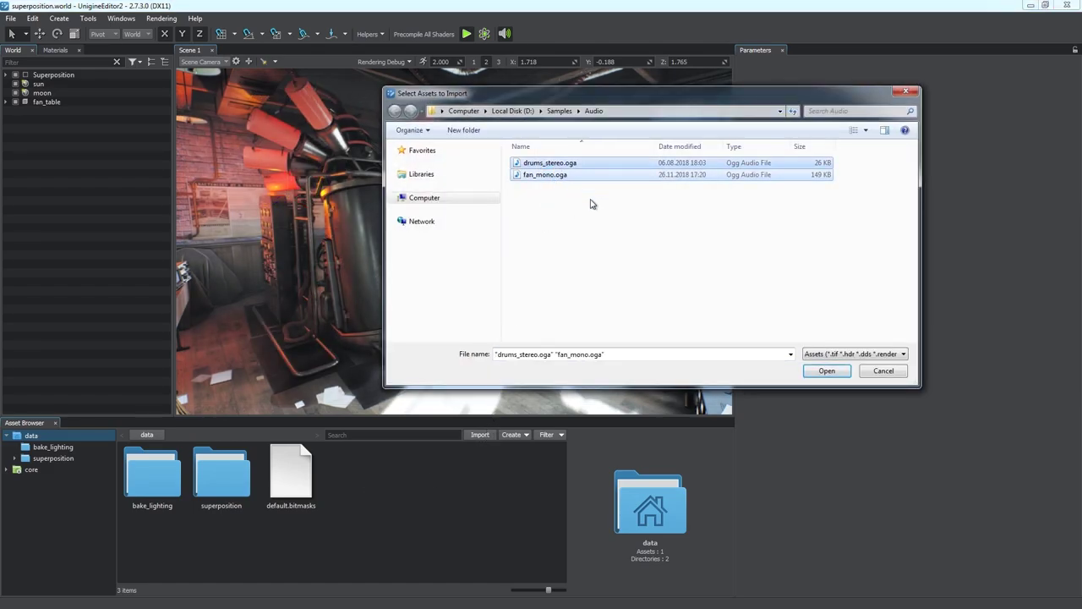
pyautogui.click(810, 371)
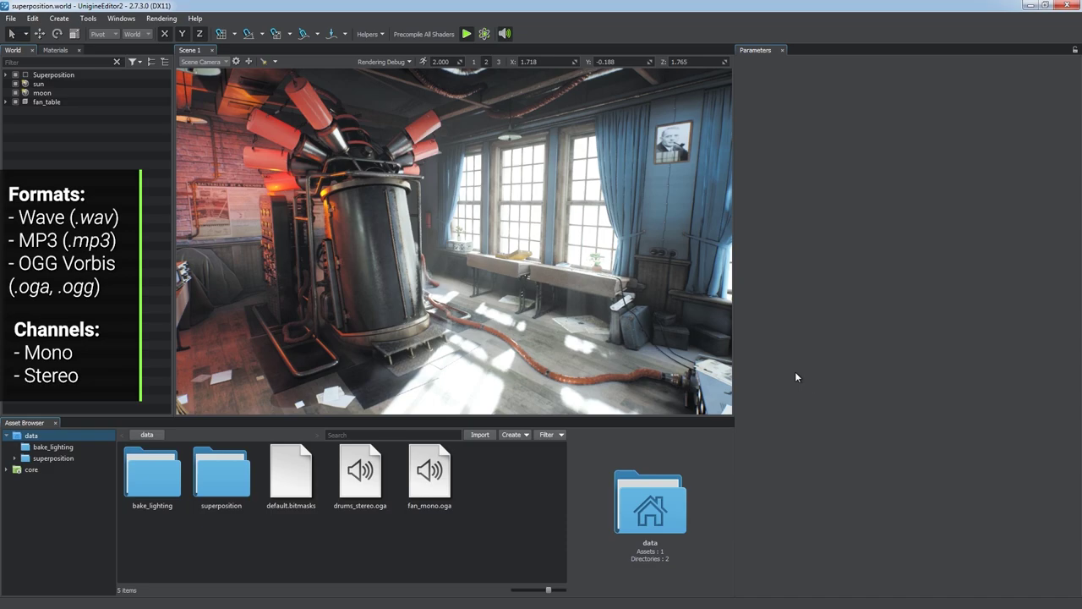
# Preview the playback of the imported fan_mono.oga and drums_stereo.oga assets.
pyautogui.click(428, 489)
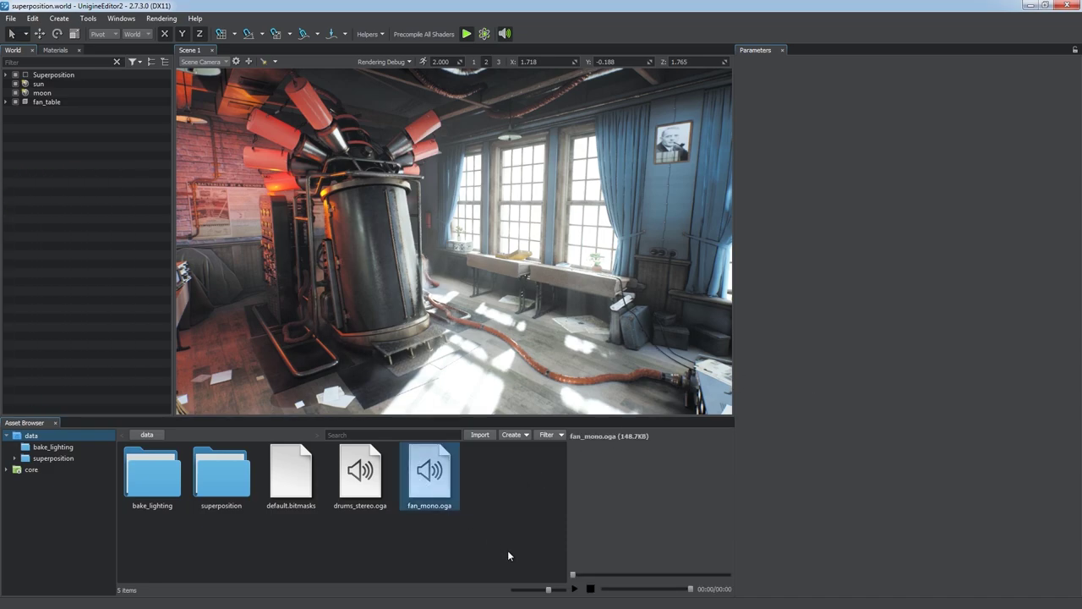
pyautogui.click(572, 589)
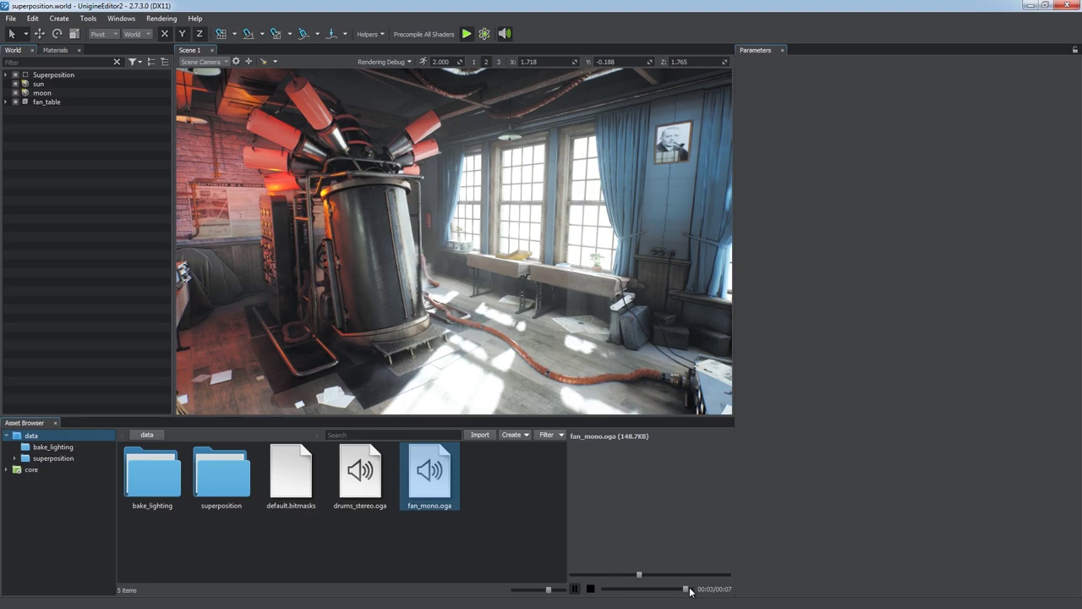
pyautogui.click(590, 588)
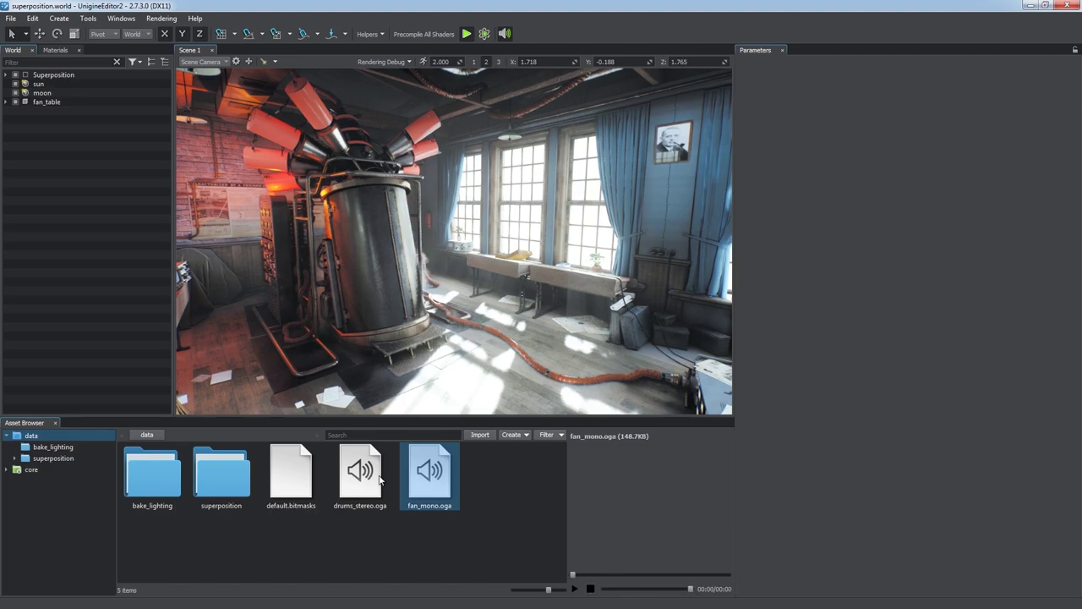
pyautogui.click(379, 479)
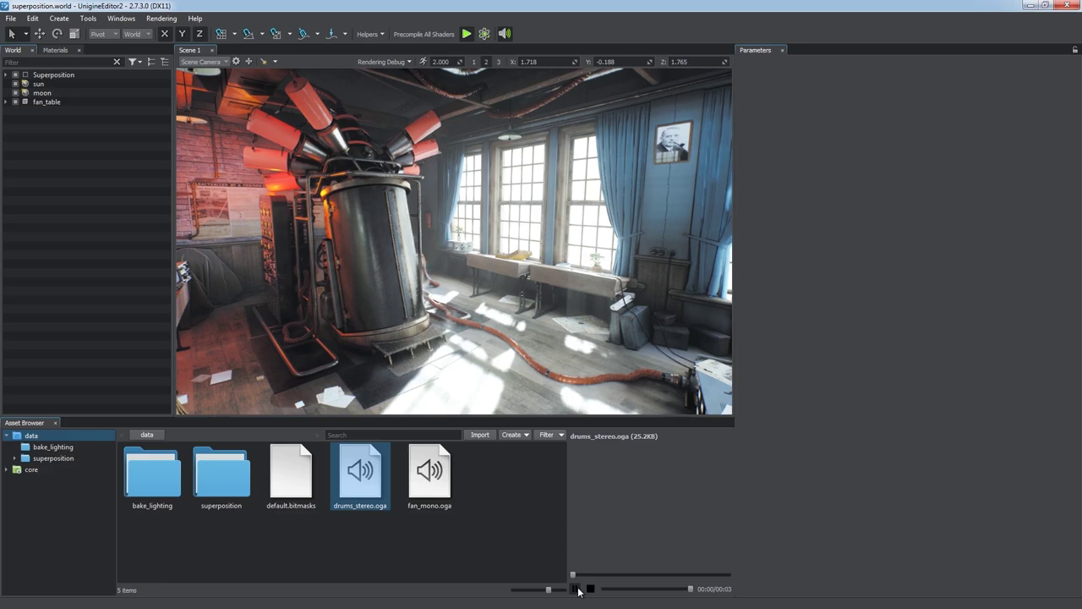
pyautogui.click(589, 589)
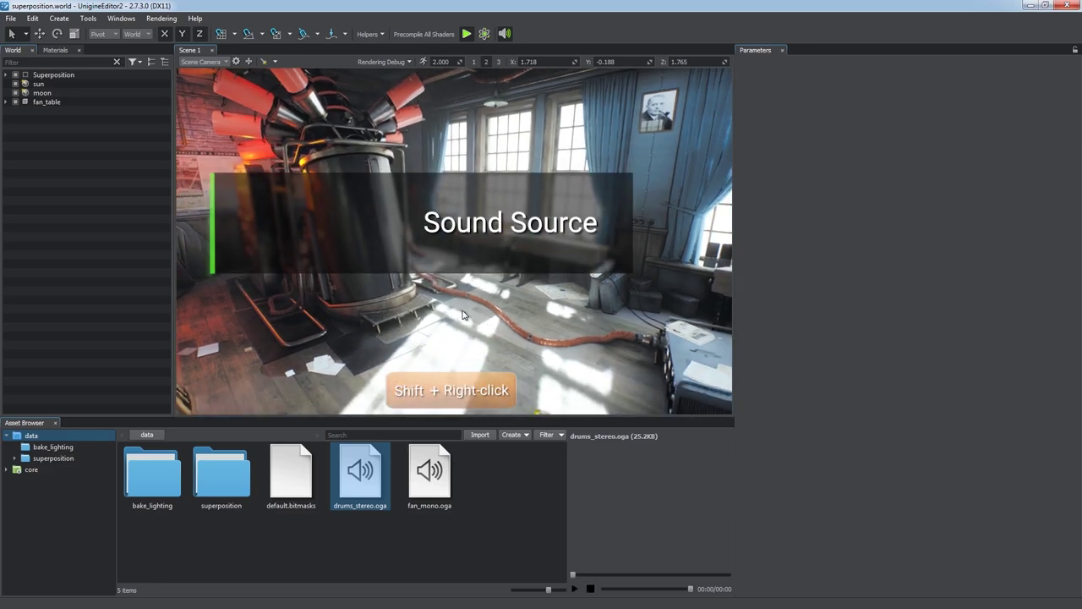
# Create a Sound Source node and place it on the floor in front of the large machine.
pyautogui.keyDown('shift'); pyautogui.rightClick(463, 315); pyautogui.keyUp('shift')
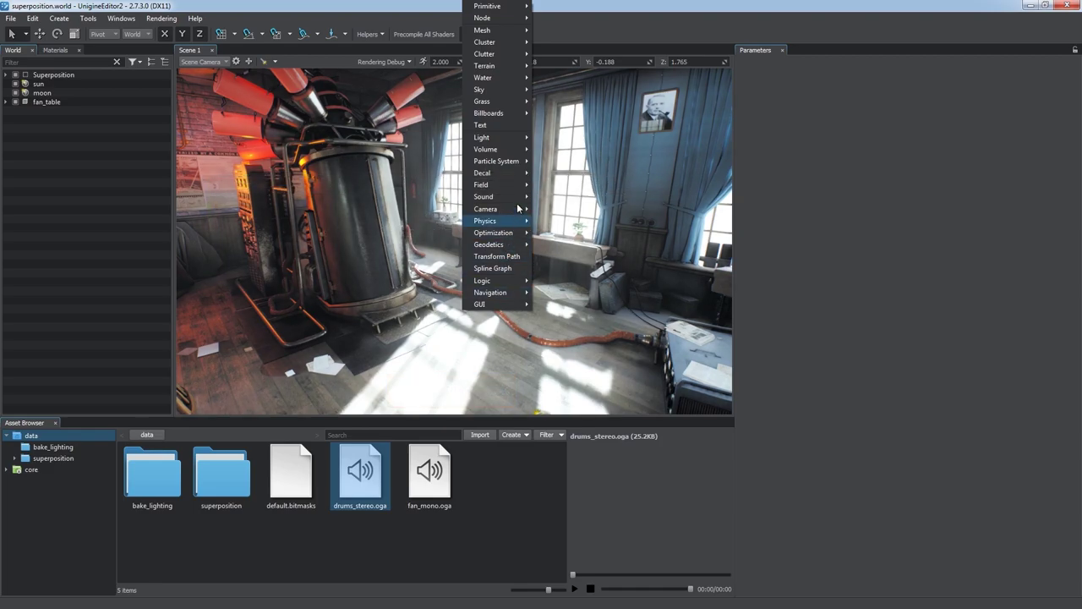
pyautogui.moveTo(521, 199)
pyautogui.click(562, 197)
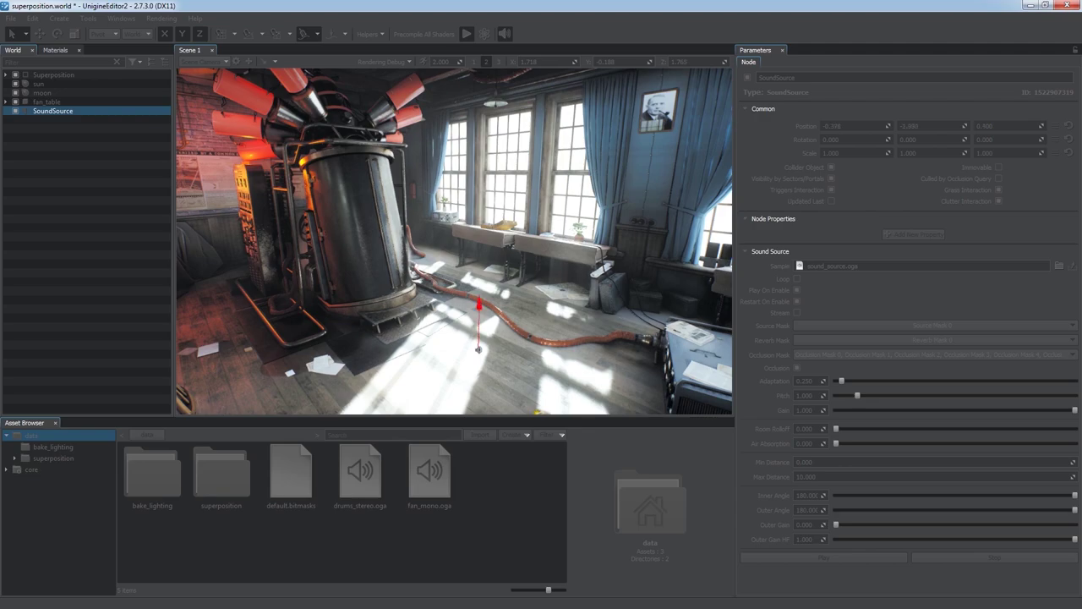
pyautogui.click(476, 349)
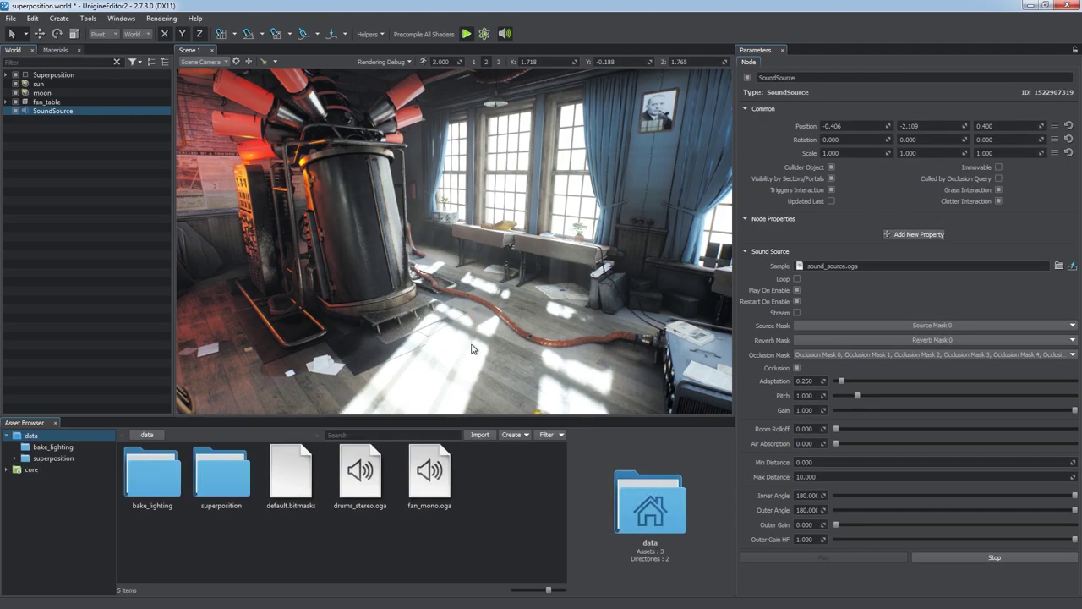
# Show the icons of sound nodes in the viewport and raise the sound source to a height of about 1.12.
pyautogui.click(370, 34)
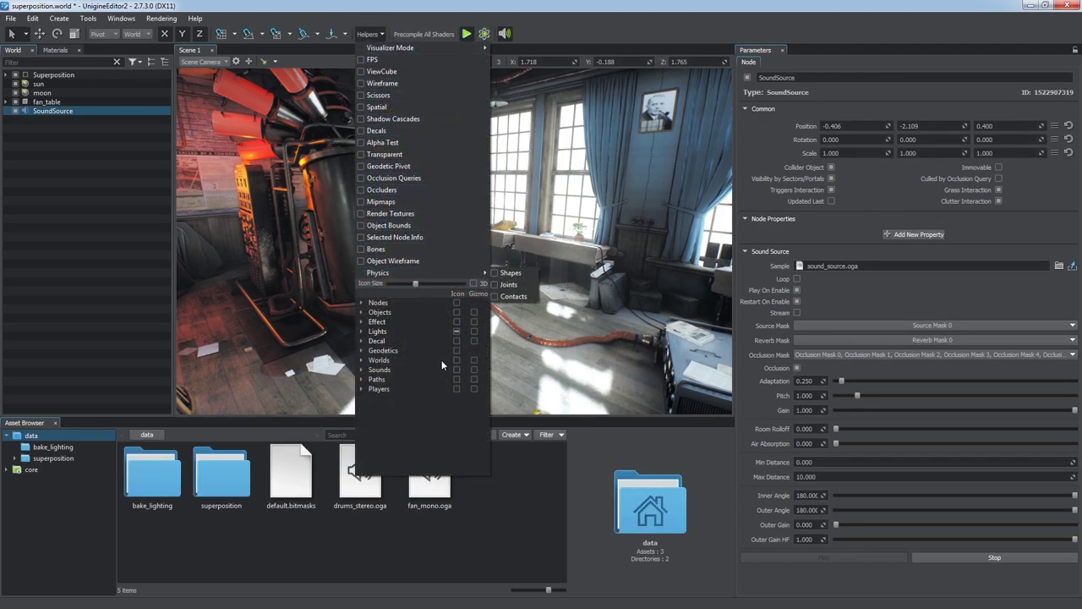
pyautogui.click(374, 34)
pyautogui.moveTo(465, 302); pyautogui.dragTo(470, 286, button='right')
pyautogui.press('w')
pyautogui.moveTo(467, 219); pyautogui.dragTo(501, 121)
pyautogui.press('e')
pyautogui.moveTo(498, 283); pyautogui.dragTo(498, 306, button='right')
pyautogui.press('q')
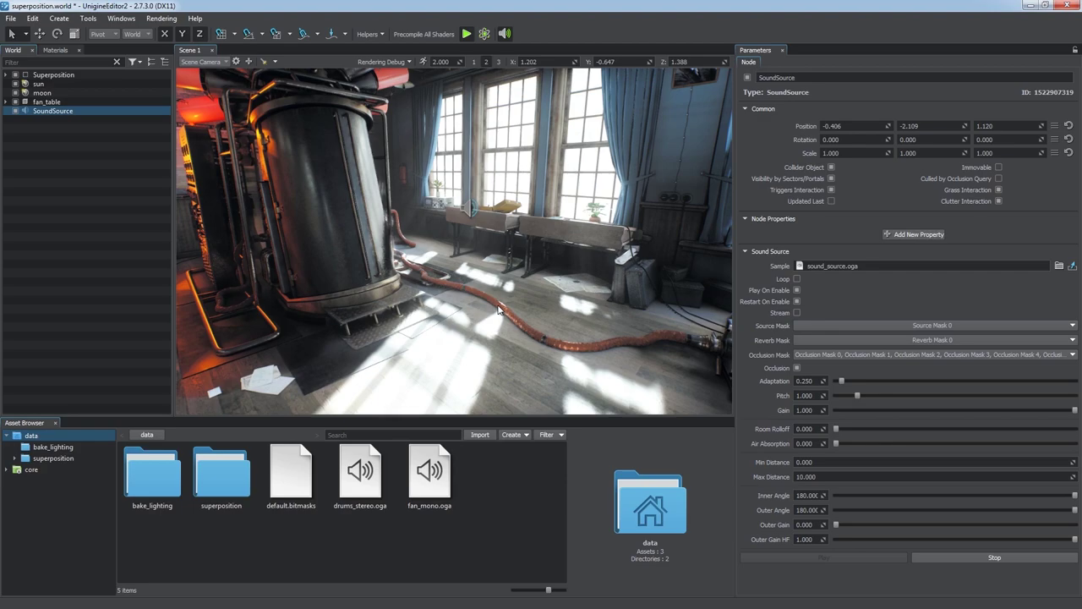
# Stop the sound source's playback and start it again to check its default sample.
pyautogui.click(968, 559)
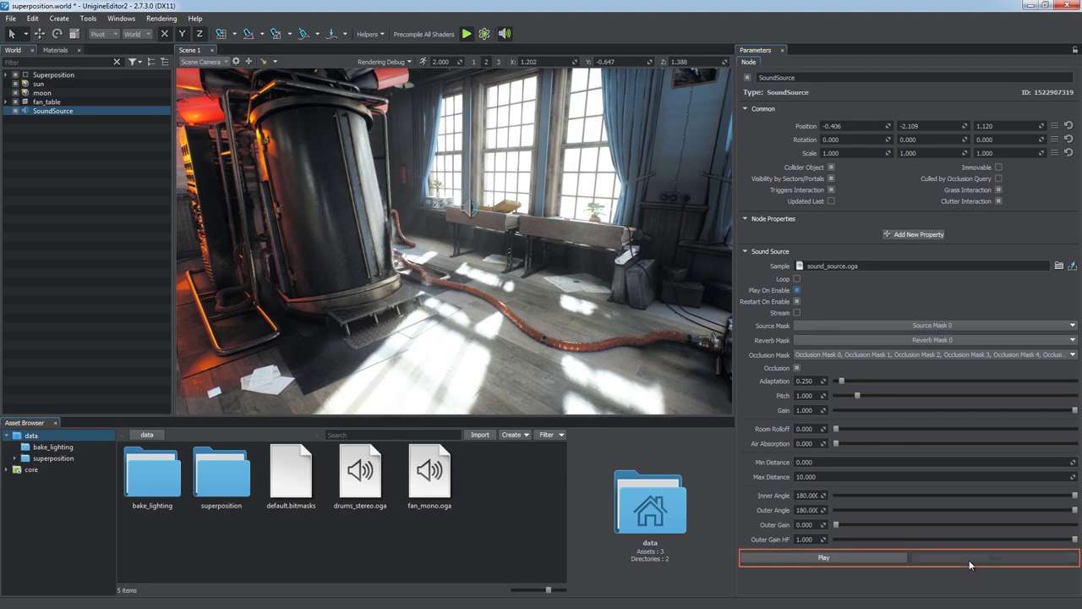
pyautogui.click(843, 560)
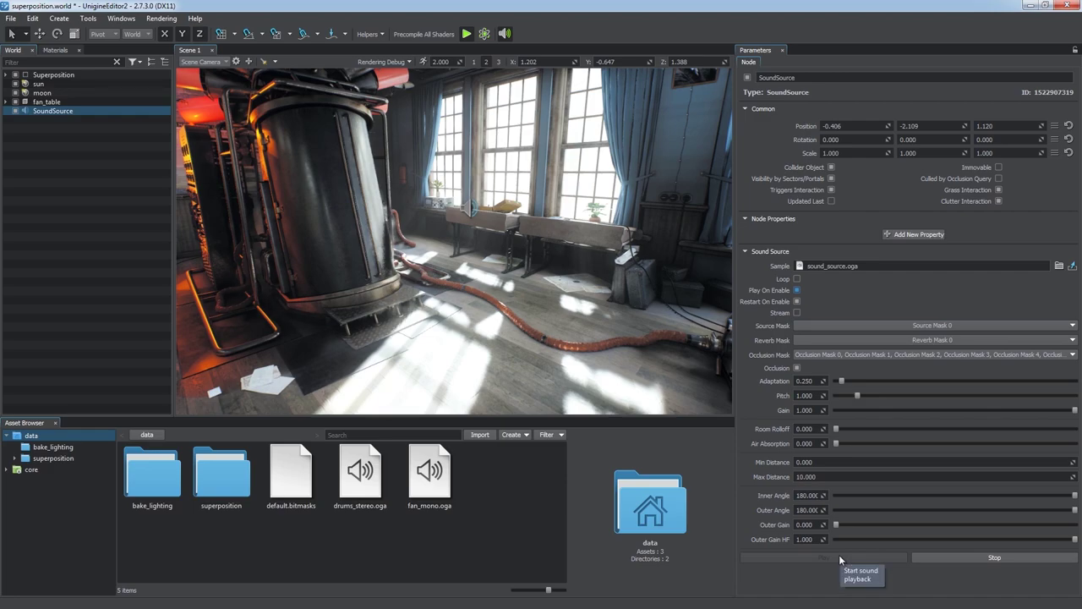
# Assign fan_mono.oga as the sound source's sample, enable looping and start playback.
pyautogui.moveTo(438, 483); pyautogui.dragTo(827, 267)
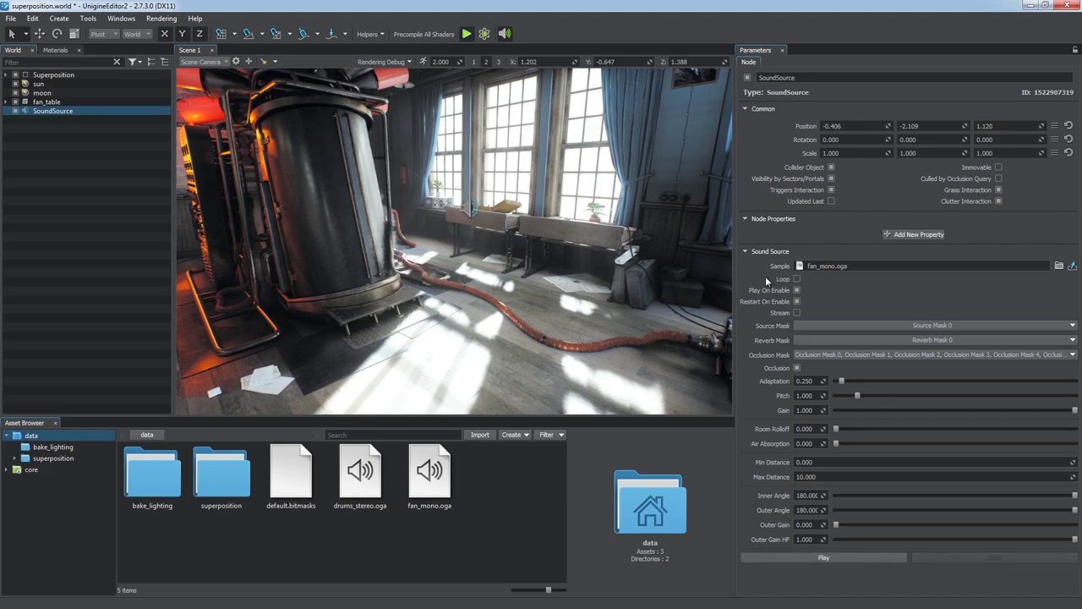
pyautogui.click(797, 278)
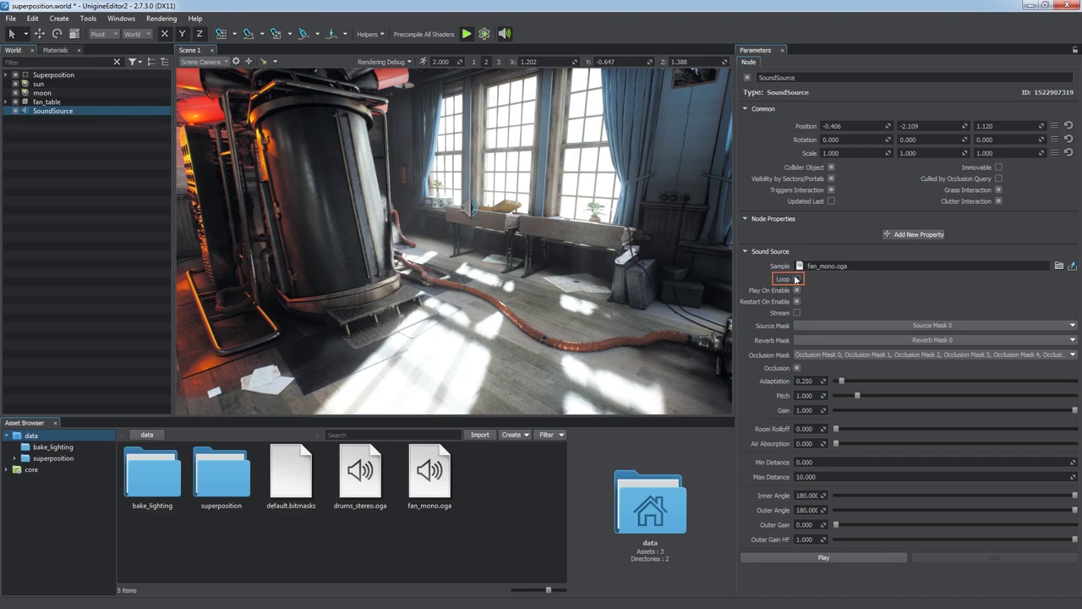
pyautogui.click(806, 556)
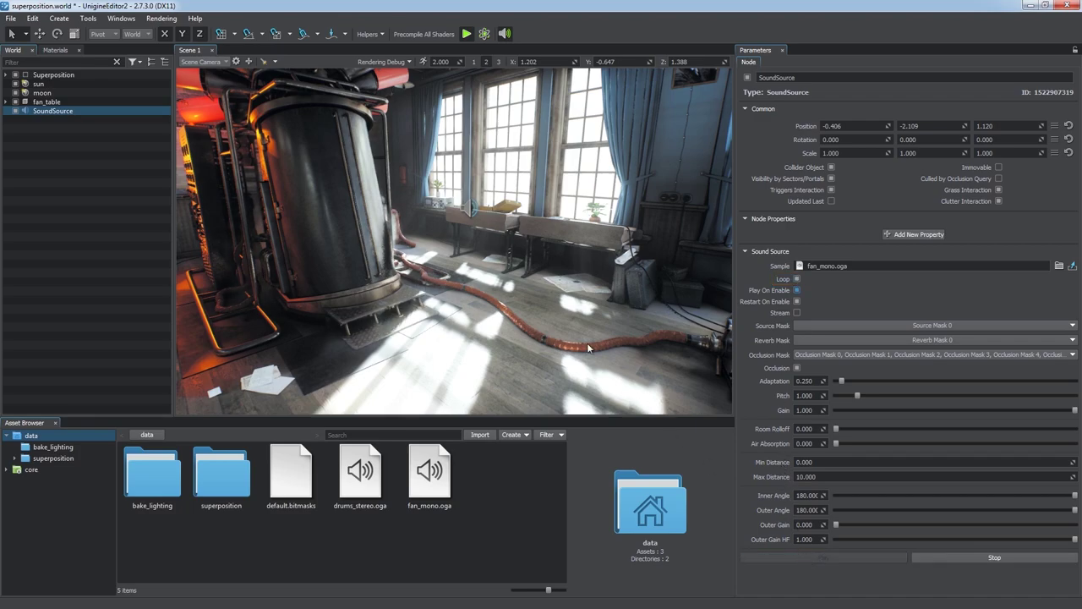
# Place the sound source on the fan in the corner of the desk, at about -2.611, 4.216, 1.122.
pyautogui.moveTo(536, 296); pyautogui.dragTo(743, 317, button='right')
pyautogui.press('w')
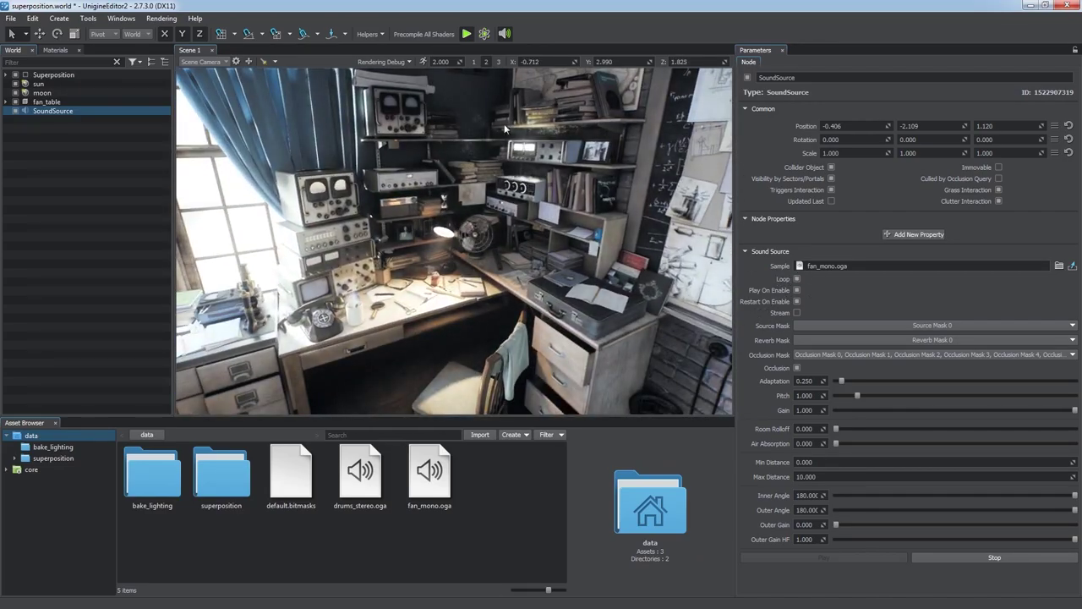
pyautogui.click(304, 34)
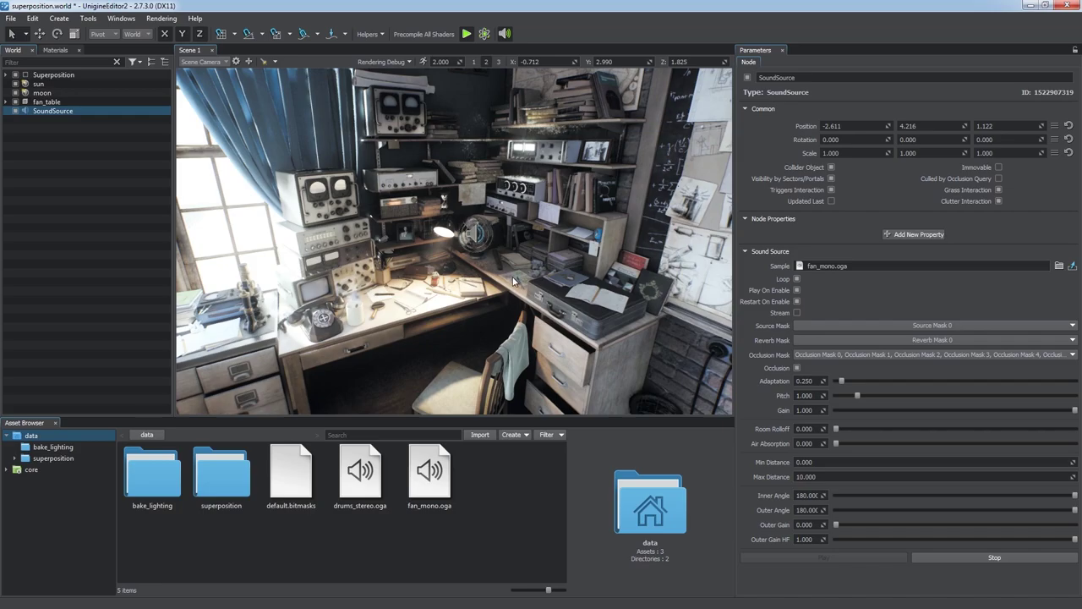
# Set the camera speed to 1.000 and move around the desk fan to examine the sound source up close.
pyautogui.press('1')
pyautogui.press('w')
pyautogui.moveTo(512, 281); pyautogui.dragTo(526, 249, button='right')
pyautogui.press('q')
pyautogui.press('f')
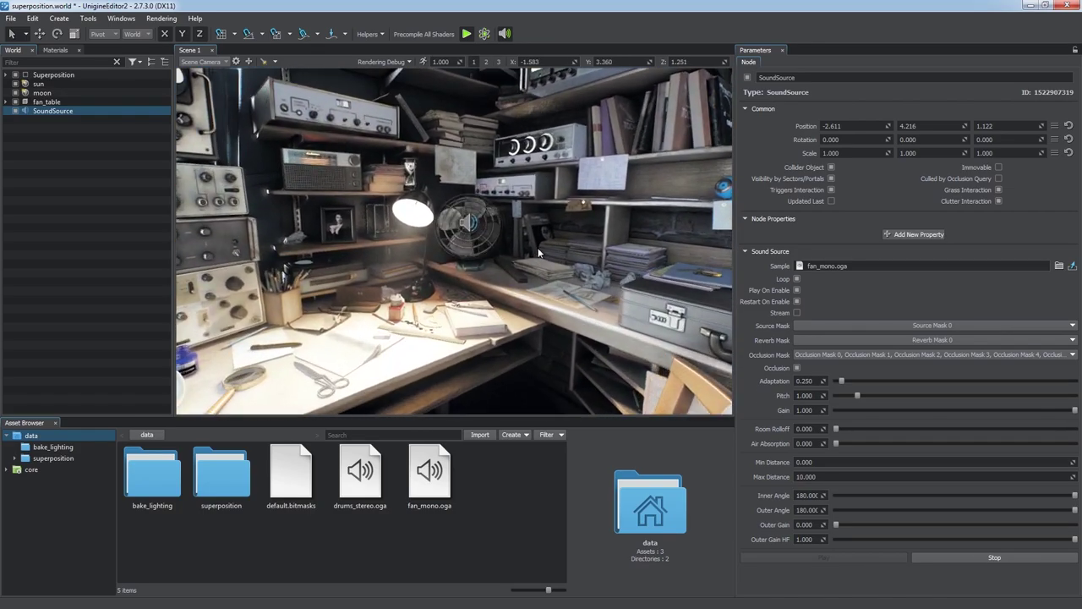
pyautogui.moveTo(457, 291)
pyautogui.mouseDown(button='right')
pyautogui.moveTo(719, 274)
pyautogui.moveTo(291, 289)
pyautogui.moveTo(458, 281)
pyautogui.mouseUp(button='right')
pyautogui.press('s')
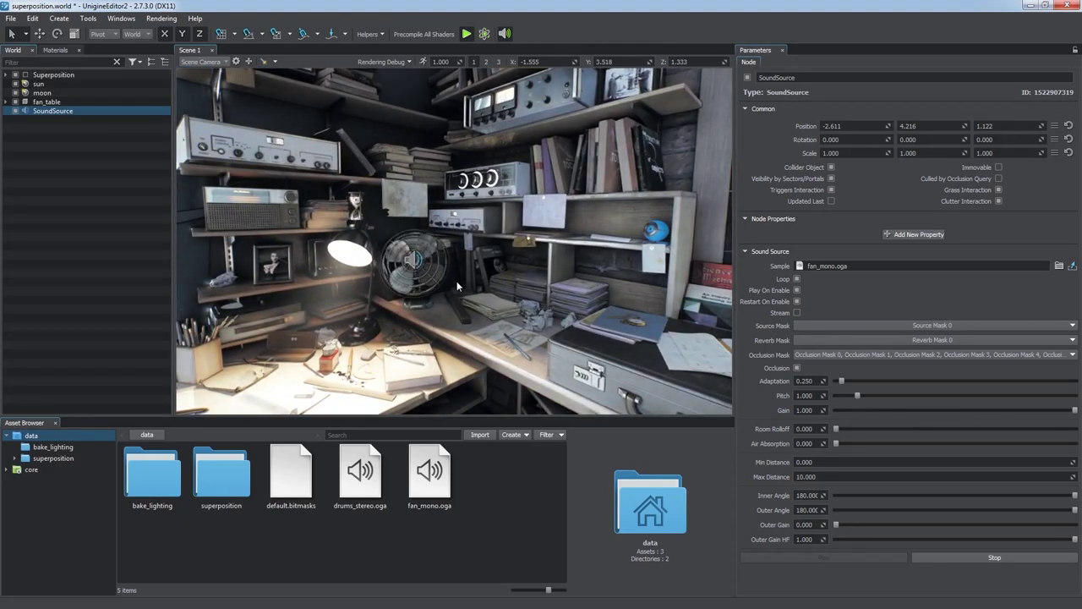
# Try drums_stereo.oga as the sound source's sample, turning the camera to compare the sound, and undo the sample change.
pyautogui.moveTo(378, 484); pyautogui.dragTo(834, 266)
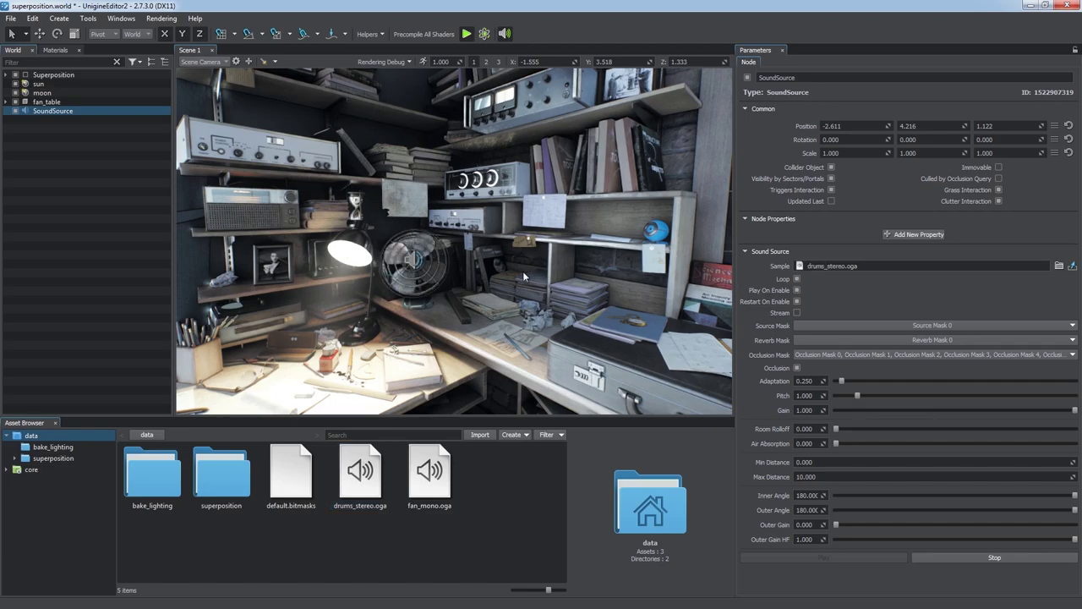
pyautogui.moveTo(521, 271); pyautogui.dragTo(946, 264, button='right')
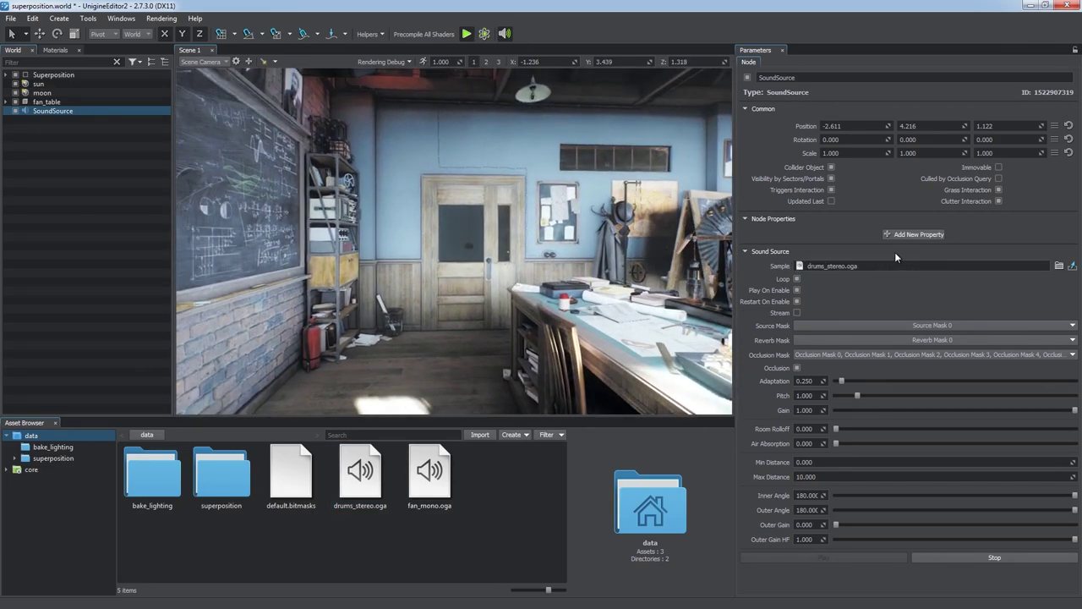
pyautogui.press('w')
pyautogui.moveTo(583, 264); pyautogui.dragTo(508, 283, button='right')
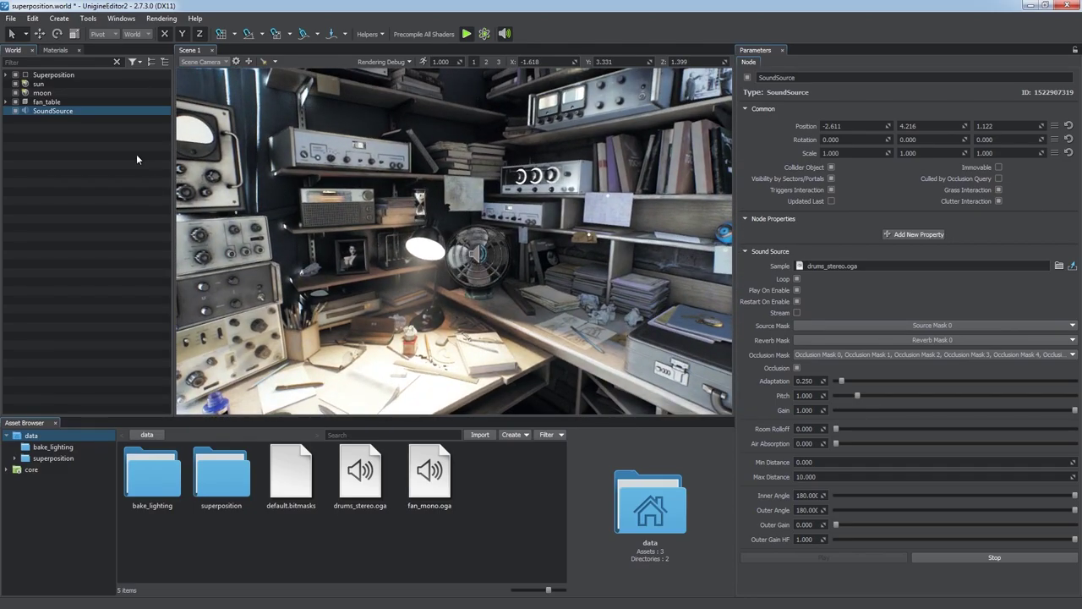
pyautogui.click(32, 18)
pyautogui.click(48, 31)
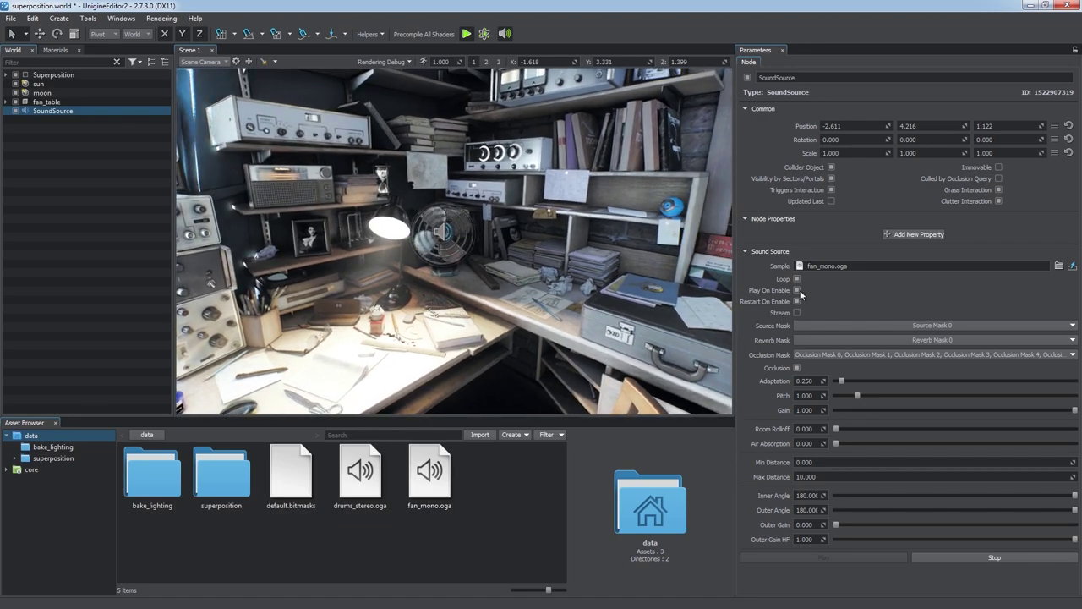
# Test the Play On Enable option by stopping playback, switching the sound source node off and on, and playing it again.
pyautogui.click(797, 290)
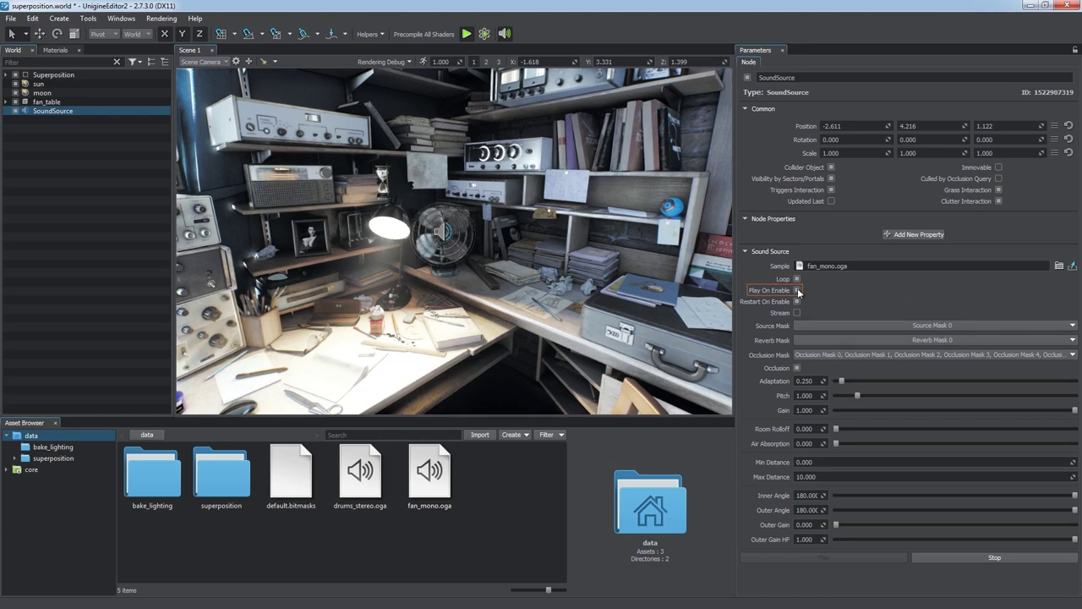
pyautogui.click(924, 558)
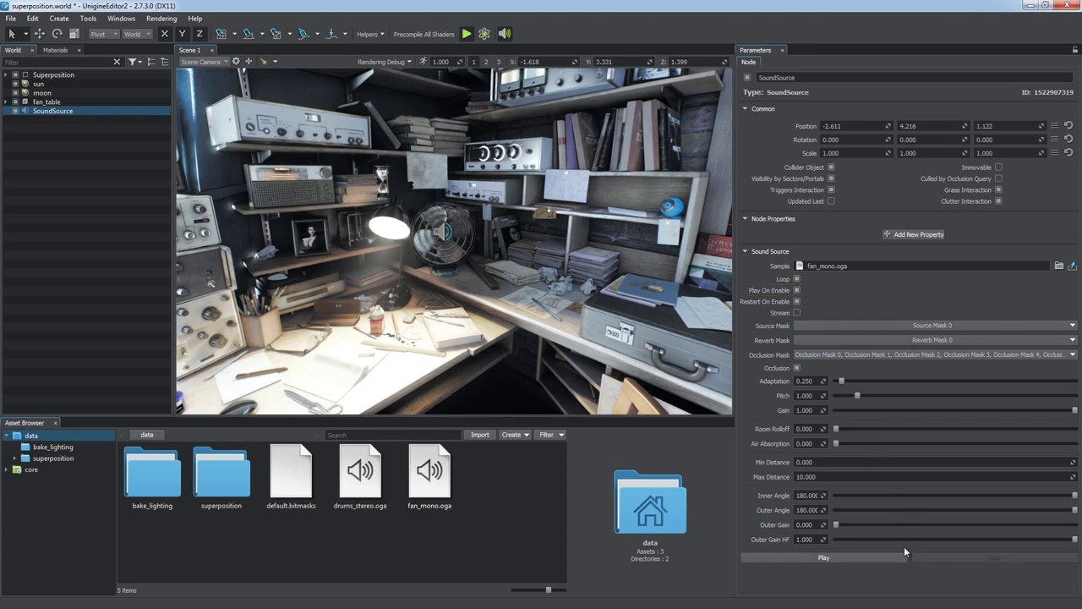
pyautogui.click(15, 110)
pyautogui.click(16, 110)
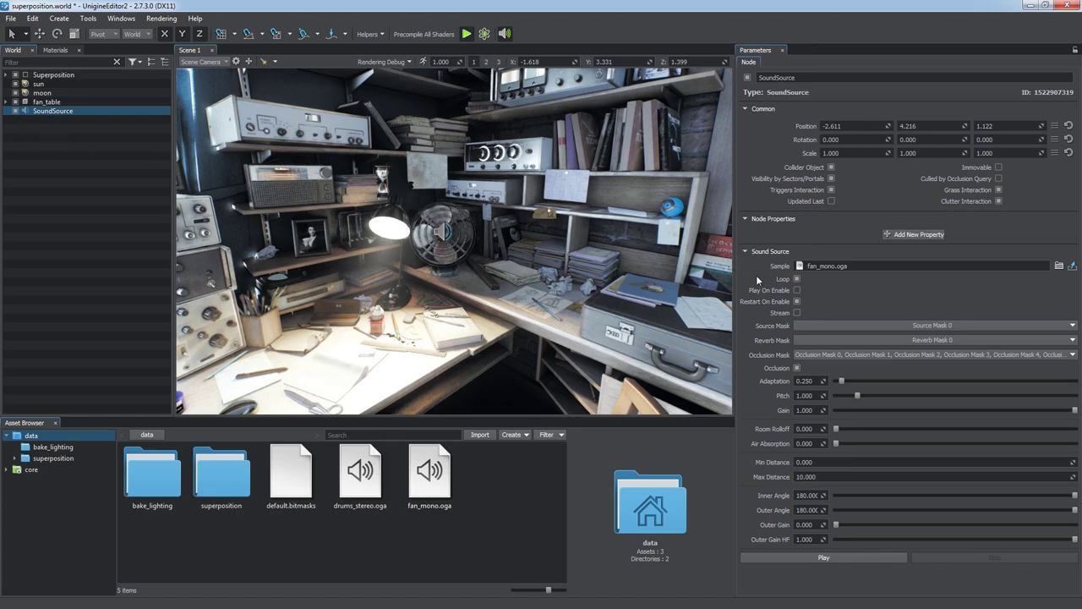
pyautogui.click(842, 560)
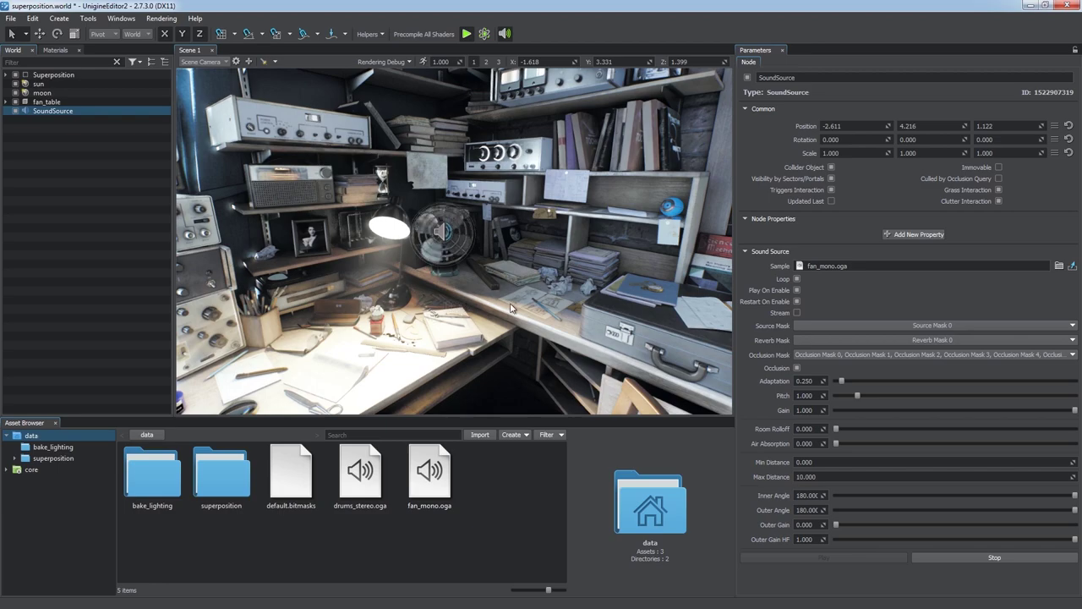
# Change the sound source's sample to soundtrack_radio.oga.
pyautogui.moveTo(545, 303); pyautogui.dragTo(519, 301, button='right')
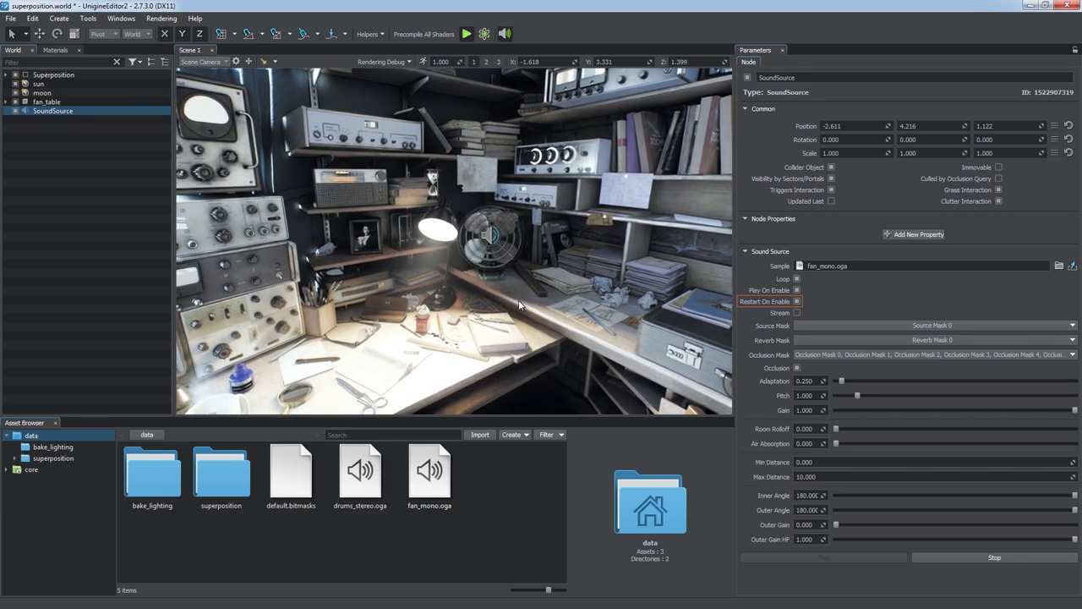
pyautogui.click(870, 268)
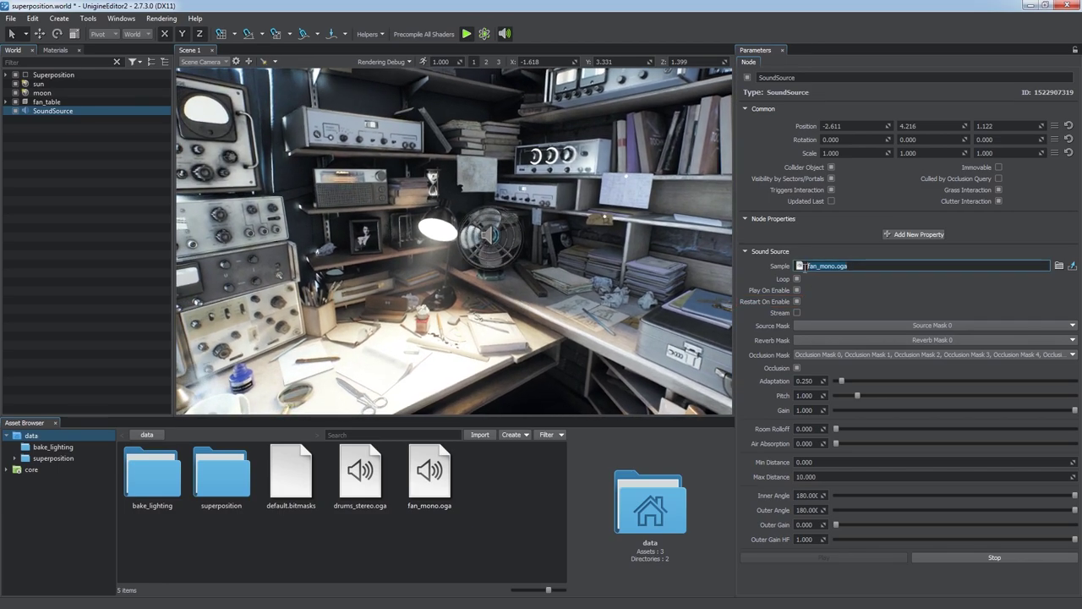
pyautogui.write('soun')
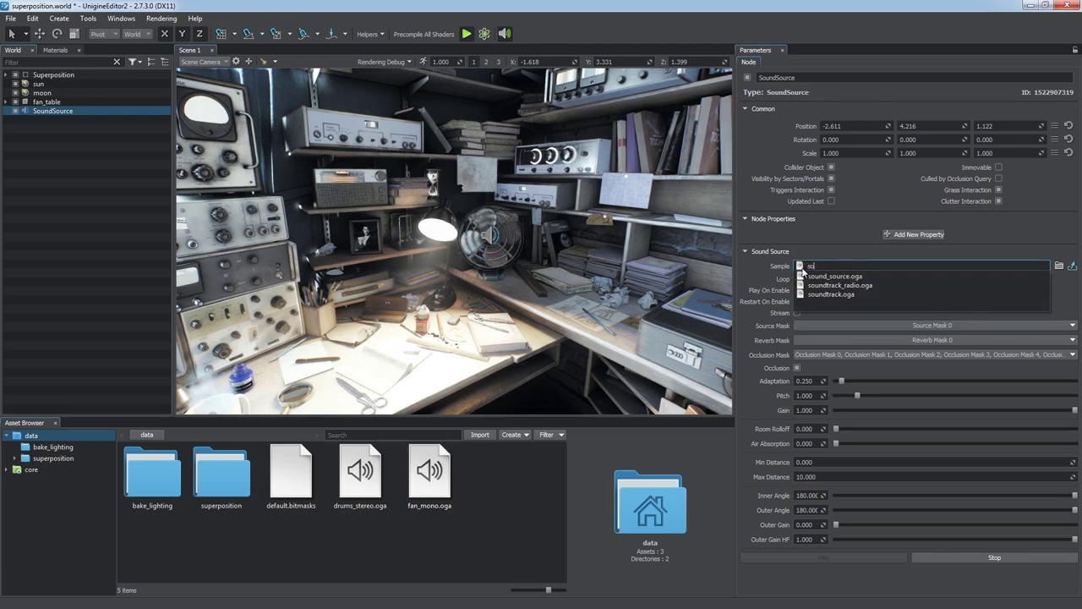
pyautogui.press('Down')
pyautogui.press('Down')
pyautogui.press('Return')
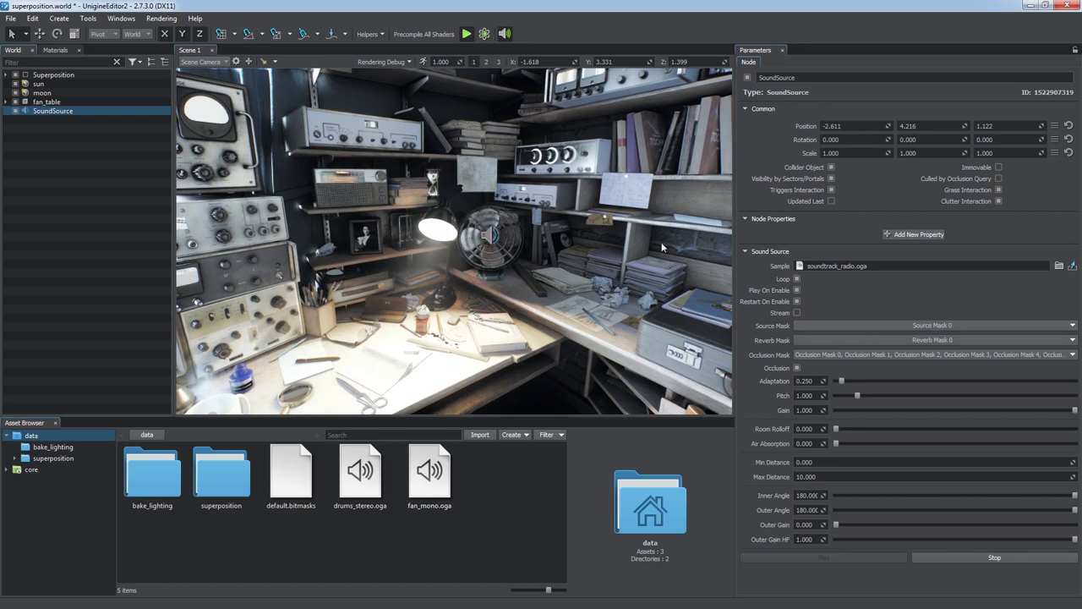
# Move the sound source onto the radio on the shelf, at about -2.792, 3.705, 1.306, and bring the camera closer to it.
pyautogui.click(305, 34)
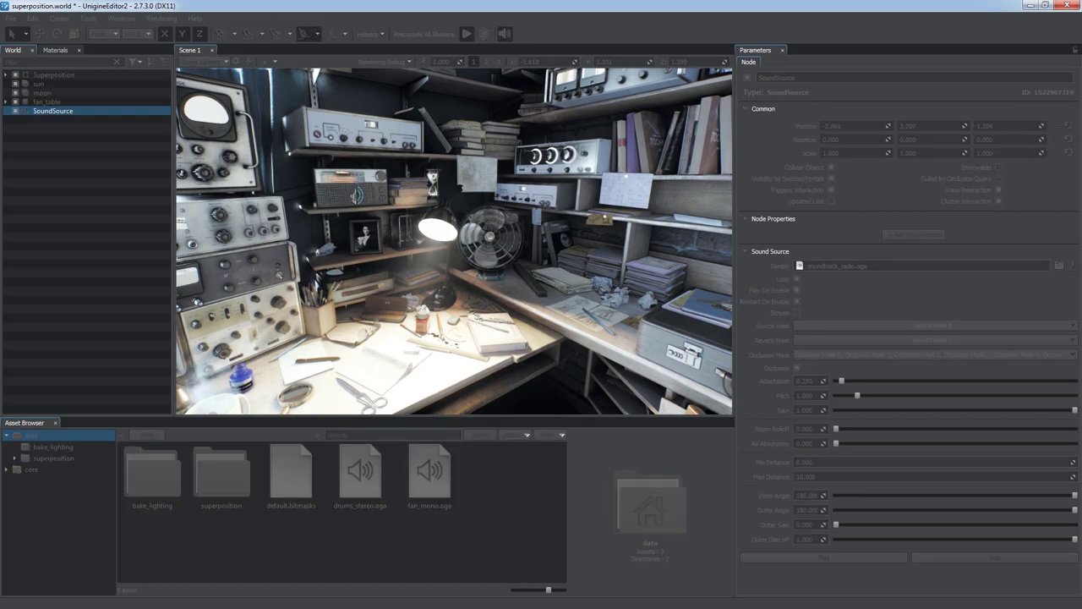
pyautogui.click(361, 197)
pyautogui.click(363, 198)
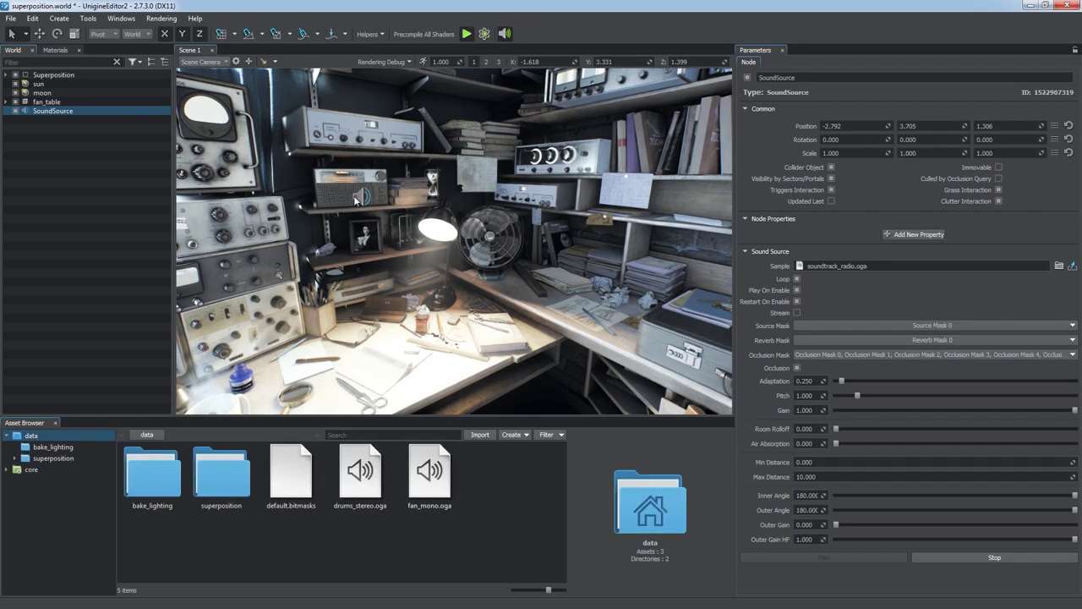
pyautogui.press('w')
pyautogui.moveTo(388, 252); pyautogui.dragTo(378, 230, button='right')
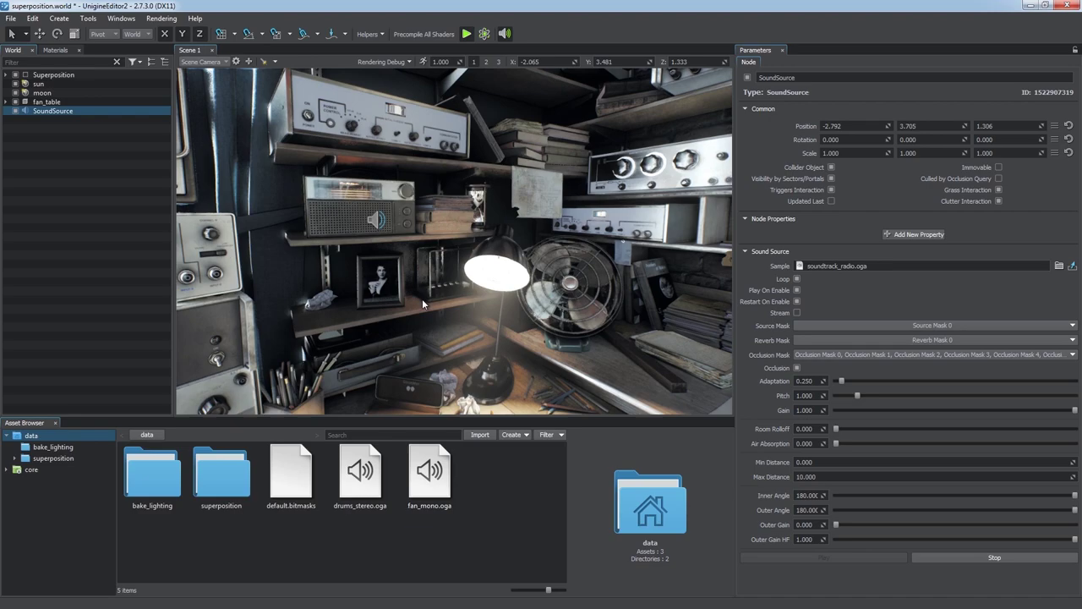
# Turn off Restart On Enable and test it by disabling and re-enabling the sound source node.
pyautogui.click(796, 302)
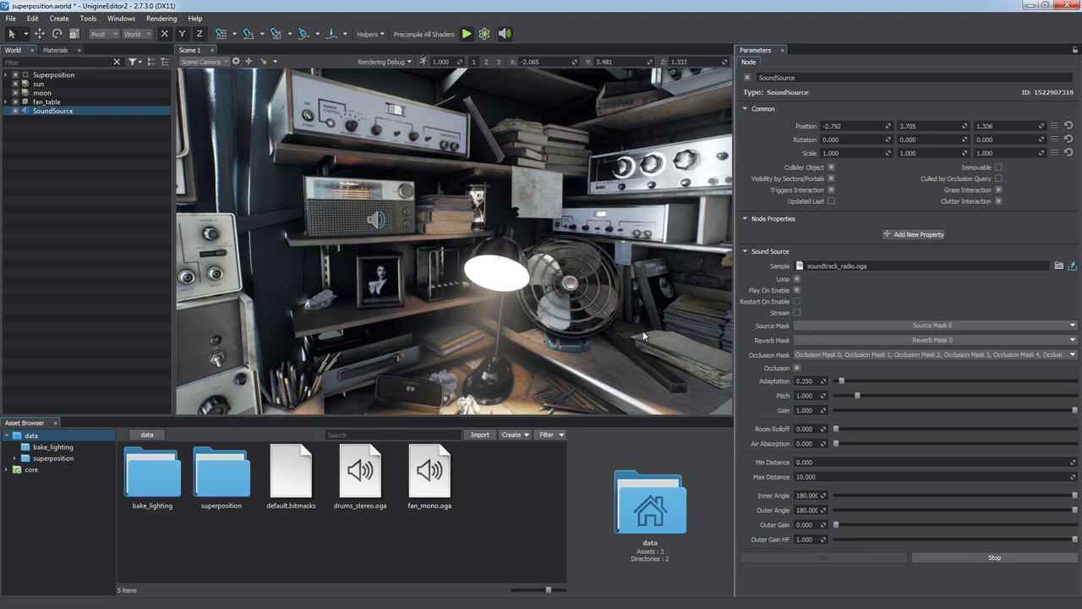
pyautogui.click(16, 111)
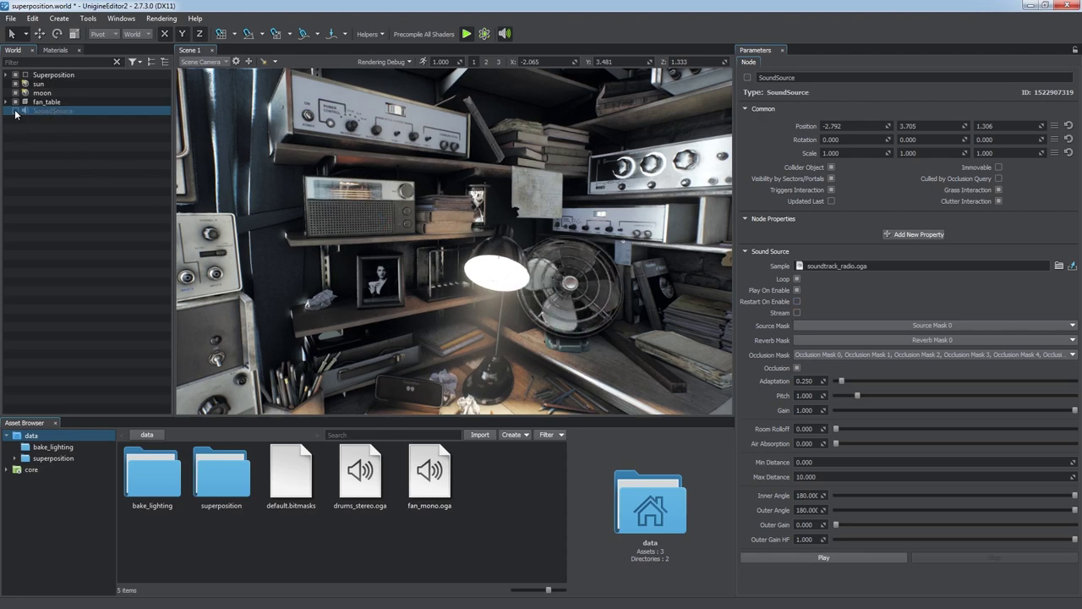
pyautogui.click(16, 111)
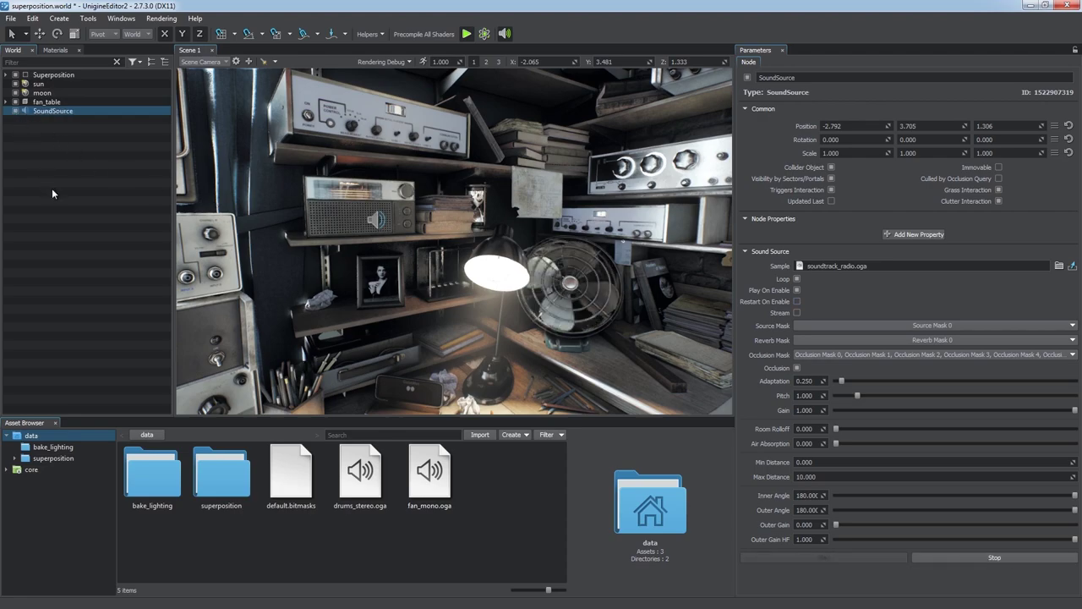
pyautogui.moveTo(444, 277)
pyautogui.mouseDown(button='right')
pyautogui.moveTo(462, 283)
pyautogui.moveTo(449, 279)
pyautogui.mouseUp(button='right')
pyautogui.press('s')
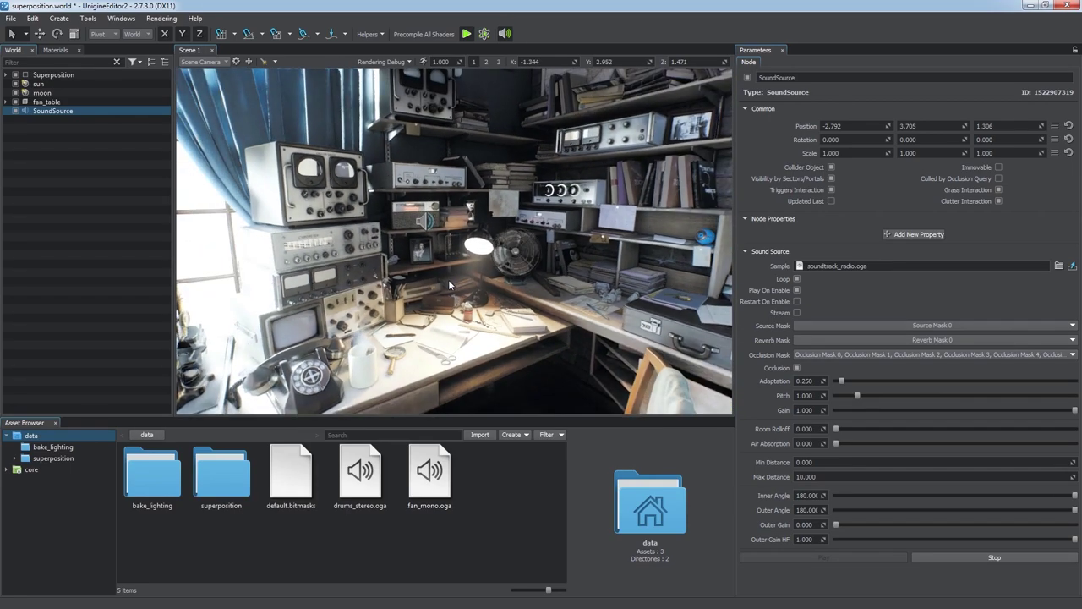
# Try the Stream option and examine the Source Mask bits of the sound source.
pyautogui.click(797, 313)
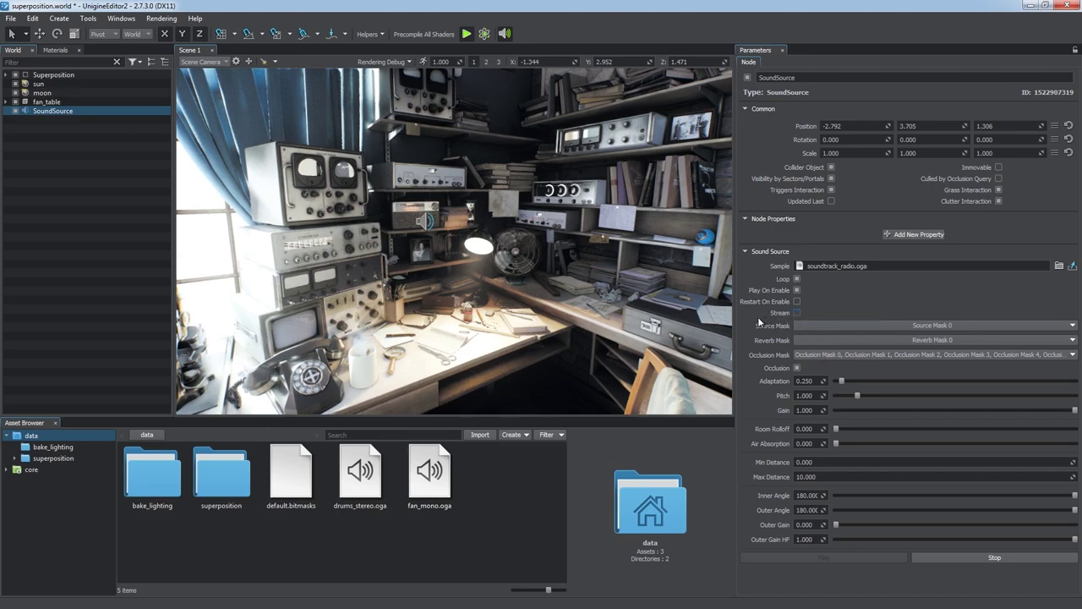
pyautogui.click(898, 324)
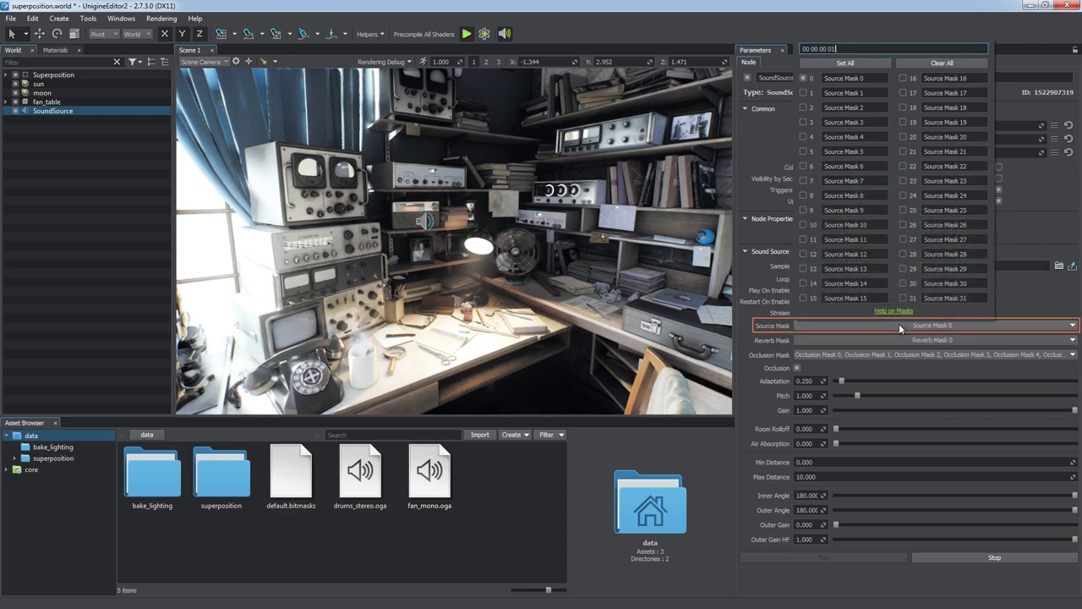
pyautogui.click(898, 324)
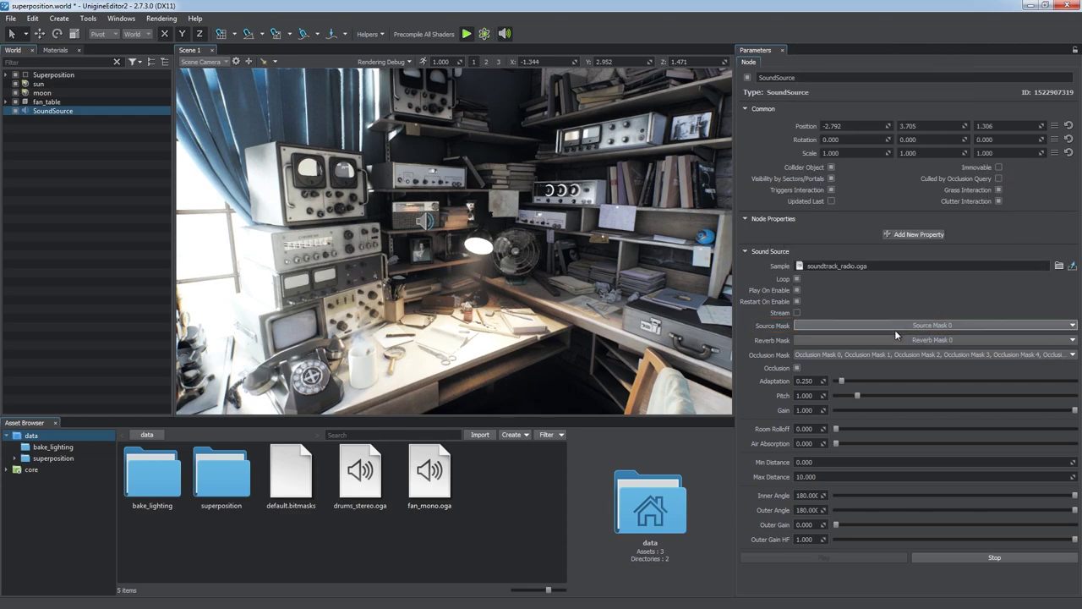
# Clear Source Mask 0 from the Sound mask in the scene camera's settings.
pyautogui.click(237, 62)
pyautogui.click(554, 398)
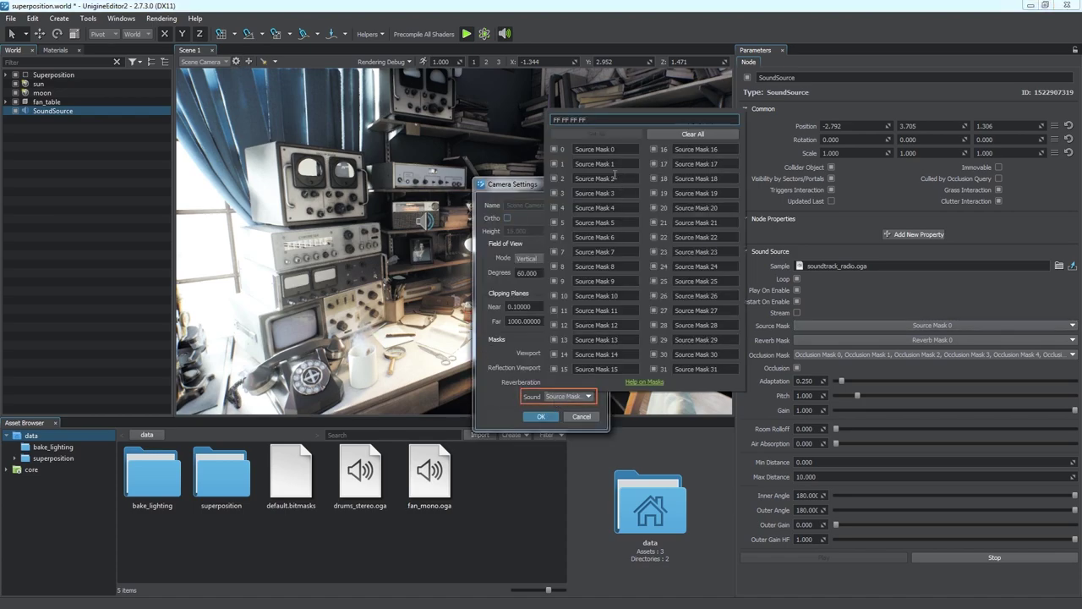
pyautogui.click(555, 150)
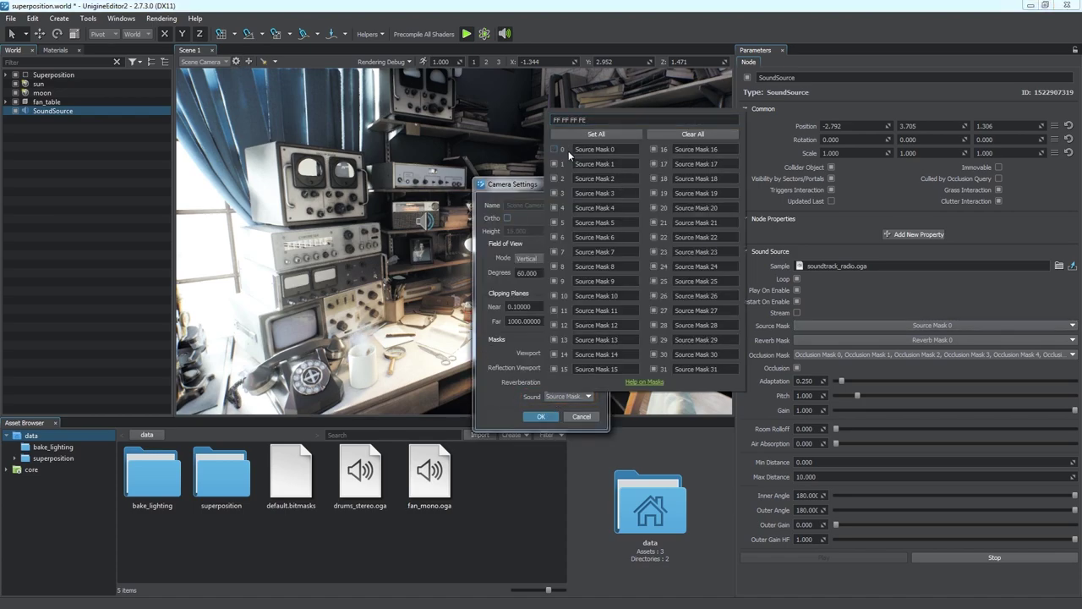
pyautogui.click(541, 416)
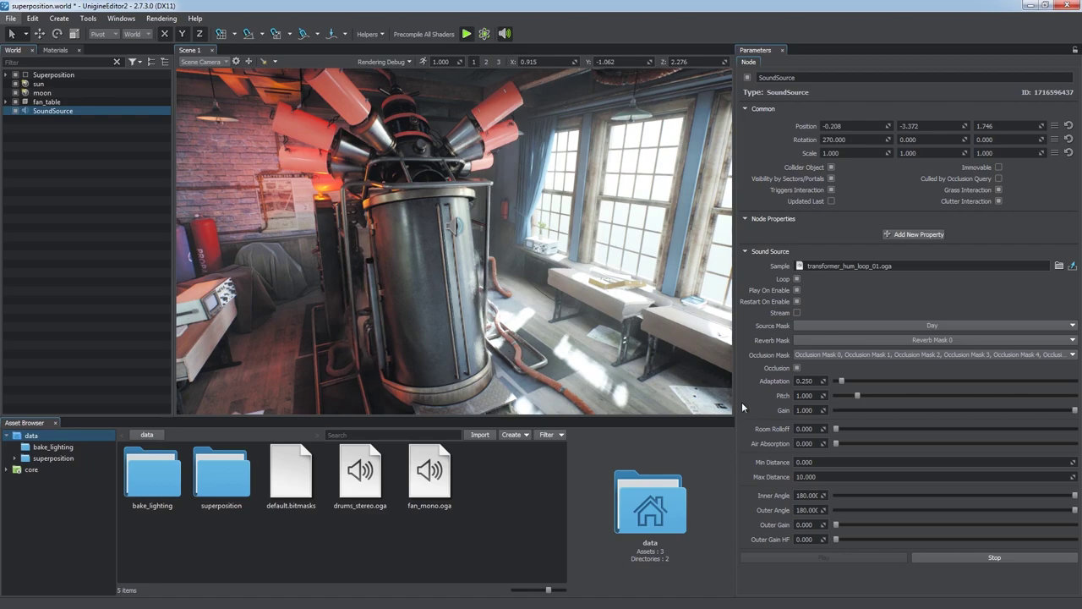
# Try a different pitch on the transformer hum sound source and return the Pitch to 1.
pyautogui.moveTo(858, 394)
pyautogui.mouseDown()
pyautogui.moveTo(932, 394)
pyautogui.moveTo(859, 398)
pyautogui.mouseUp()
pyautogui.doubleClick(804, 395)
pyautogui.write('1')
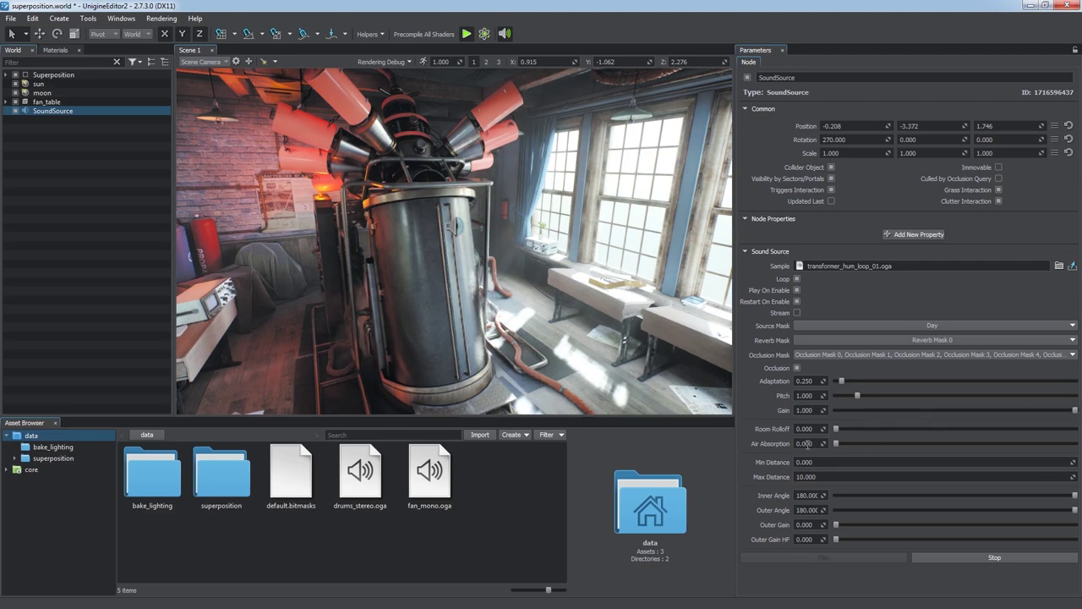
# Try a Max Distance of 4 and reduce it to 1.6 while viewing the range sphere around the transformer.
pyautogui.doubleClick(821, 477)
pyautogui.write('4')
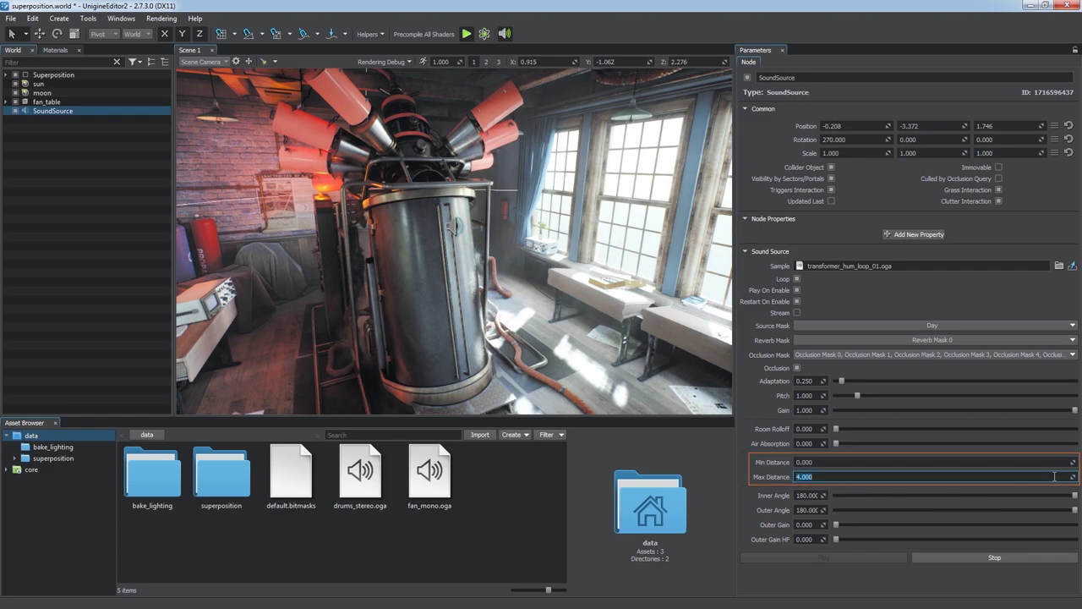
pyautogui.moveTo(1065, 494); pyautogui.dragTo(981, 554)
pyautogui.scroll(-3, 552, 267)
pyautogui.scroll(-3, 551, 267)
pyautogui.moveTo(551, 267); pyautogui.dragTo(570, 222, button='right')
pyautogui.scroll(3, 569, 222)
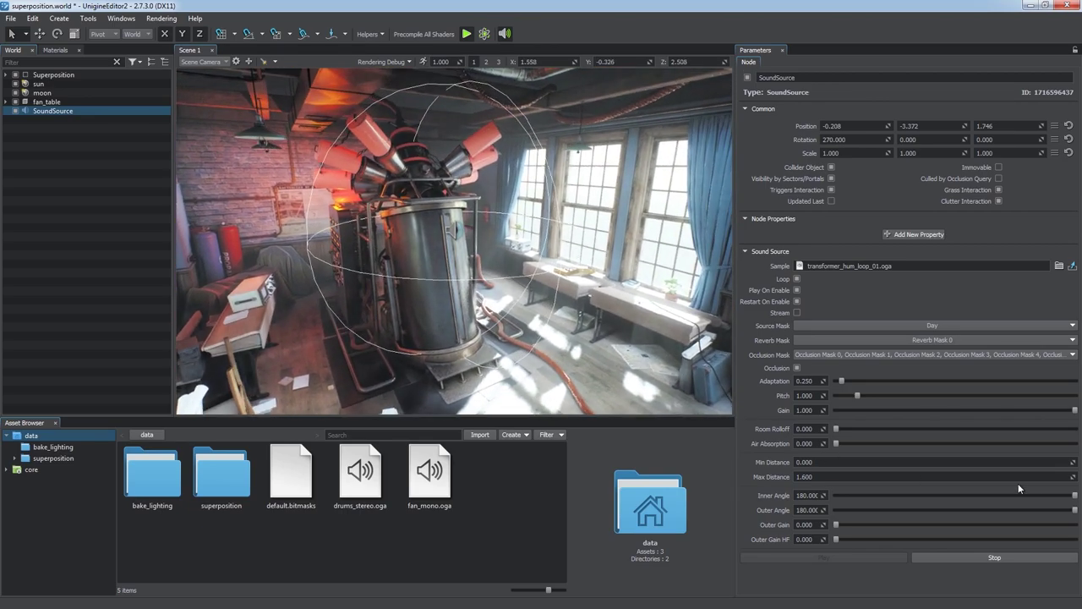
# Set the Max Distance to 3 and the Min Distance to 1, and examine both range spheres around the transformer.
pyautogui.moveTo(1043, 474); pyautogui.dragTo(783, 465)
pyautogui.write('3')
pyautogui.press('Return')
pyautogui.write('1')
pyautogui.press('Return')
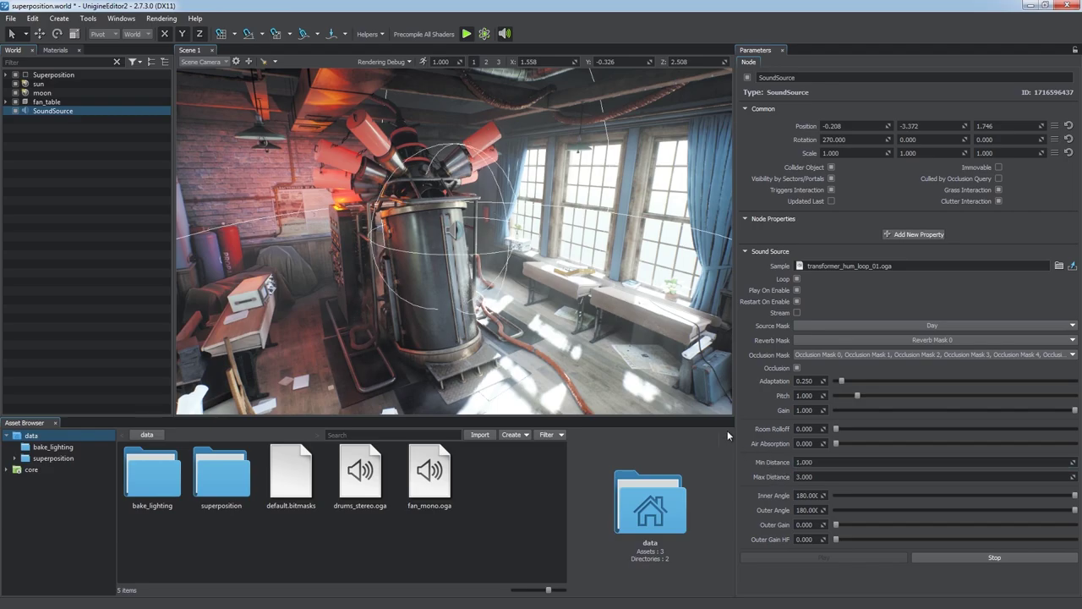
pyautogui.keyDown('alt'); pyautogui.moveTo(545, 356); pyautogui.dragTo(567, 575, button='right'); pyautogui.keyUp('alt')
pyautogui.keyDown('alt'); pyautogui.moveTo(569, 290); pyautogui.dragTo(507, 338); pyautogui.keyUp('alt')
pyautogui.keyDown('alt'); pyautogui.moveTo(507, 338); pyautogui.dragTo(490, 127, button='right'); pyautogui.keyUp('alt')
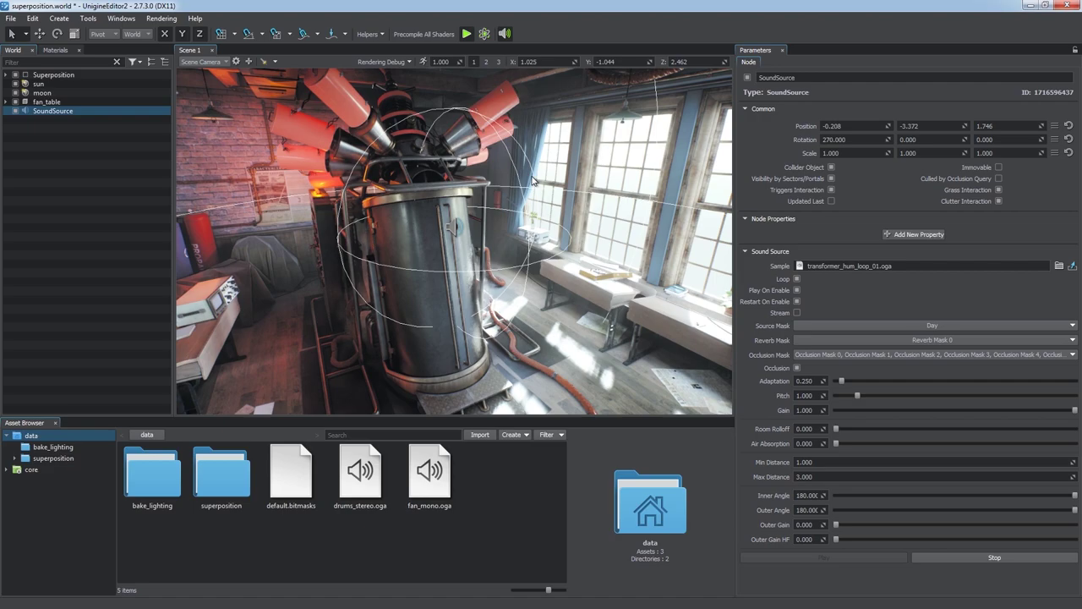
# Set the world's sound Attenuation to Inverse Clamped and dock the Settings window alongside Parameters.
pyautogui.click(107, 19)
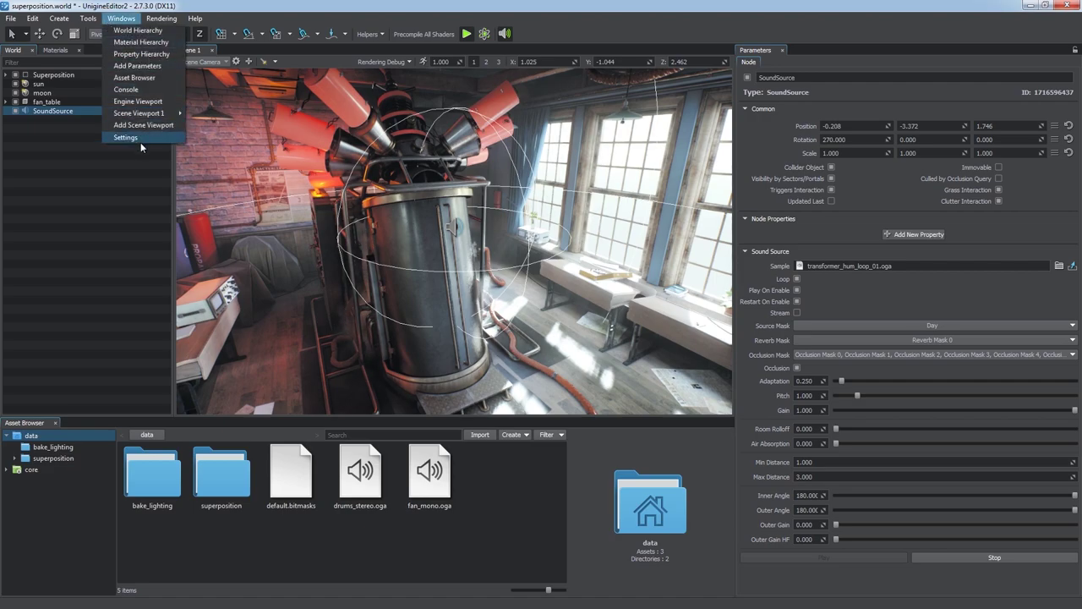
pyautogui.click(149, 138)
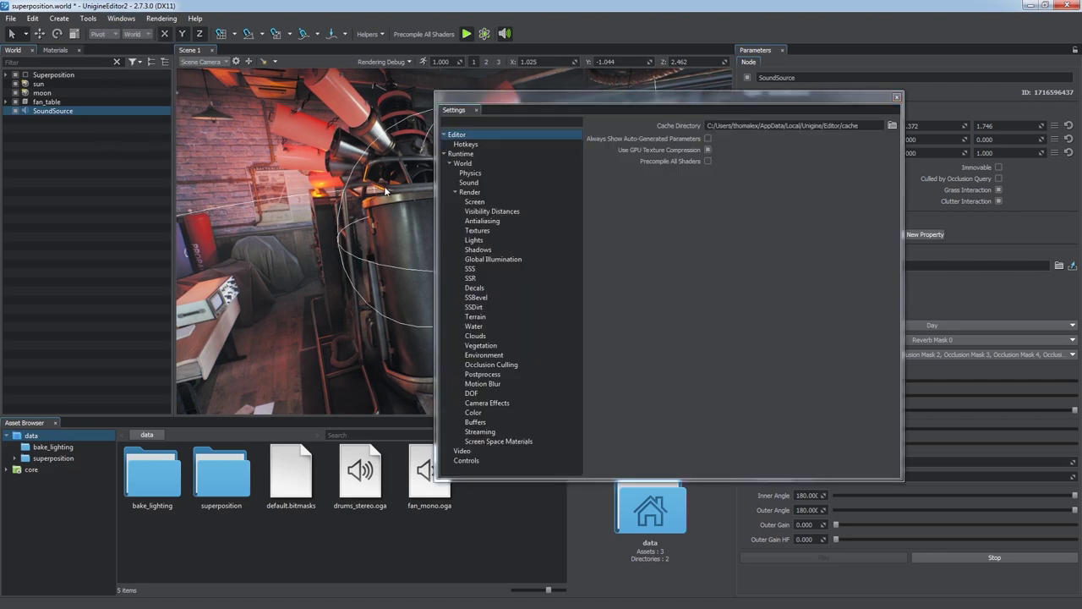
pyautogui.click(525, 183)
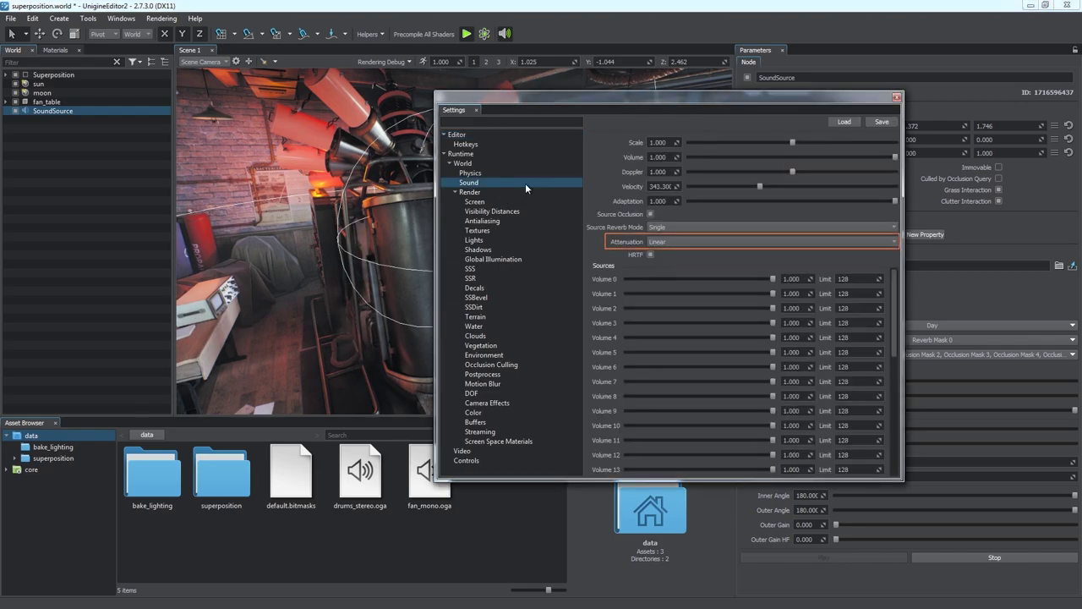
pyautogui.click(673, 240)
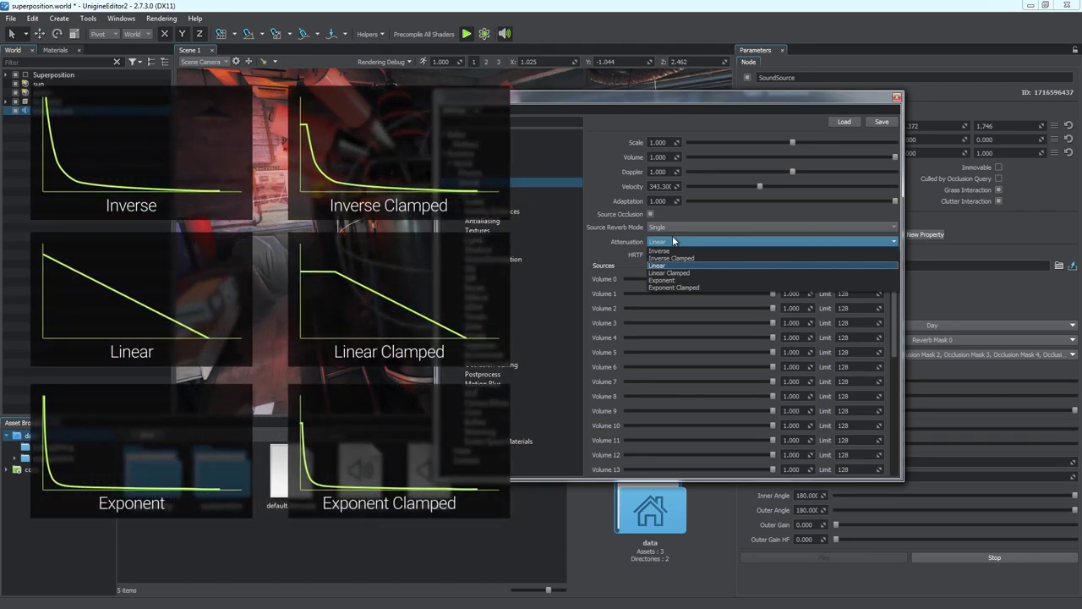
pyautogui.click(689, 257)
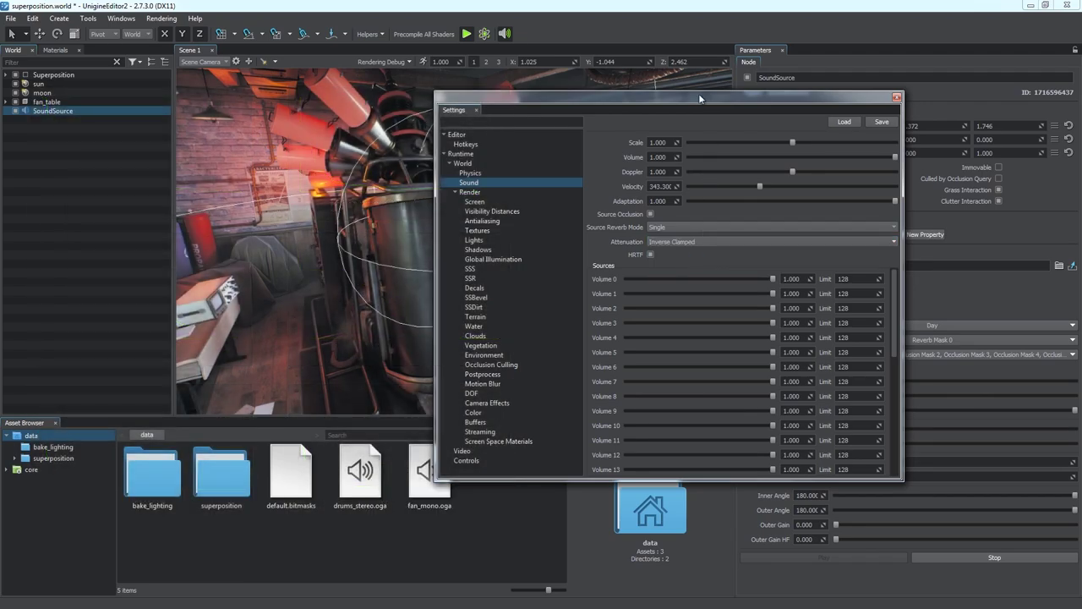
pyautogui.moveTo(699, 93); pyautogui.dragTo(782, 115)
pyautogui.moveTo(805, 75); pyautogui.dragTo(770, 51)
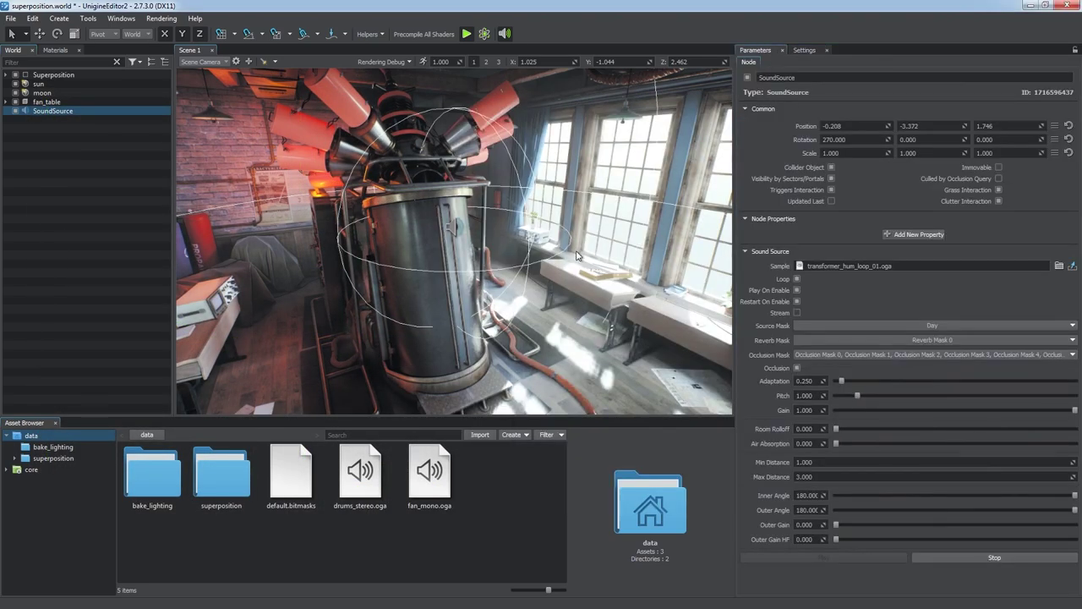
# Set the transformer sound source's Max Distance to inf and its Min Distance to 0.
pyautogui.press('w')
pyautogui.moveTo(577, 255); pyautogui.dragTo(600, 266, button='right')
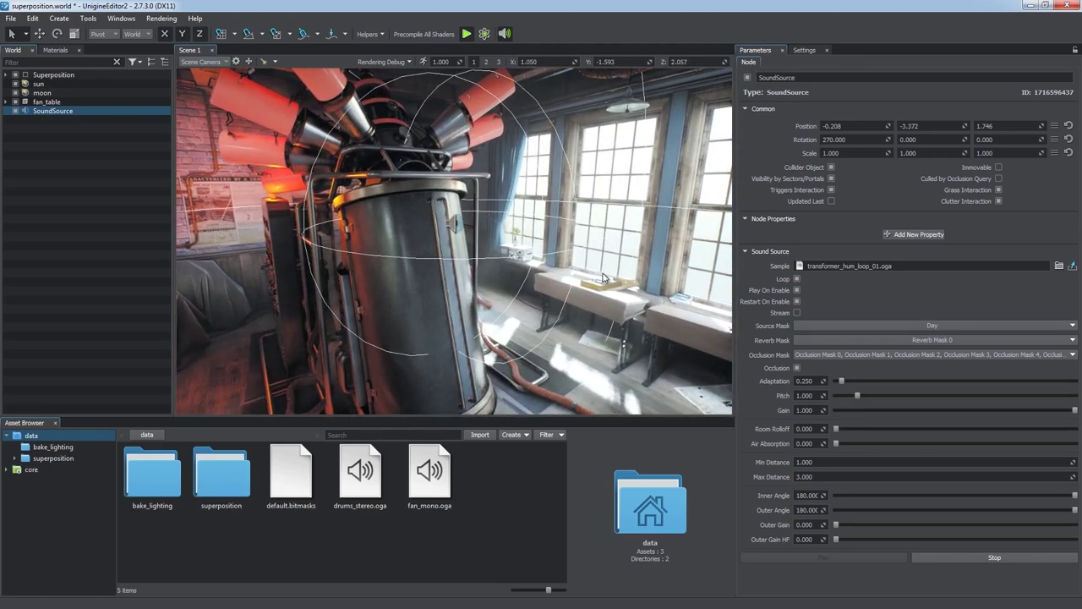
pyautogui.click(814, 475)
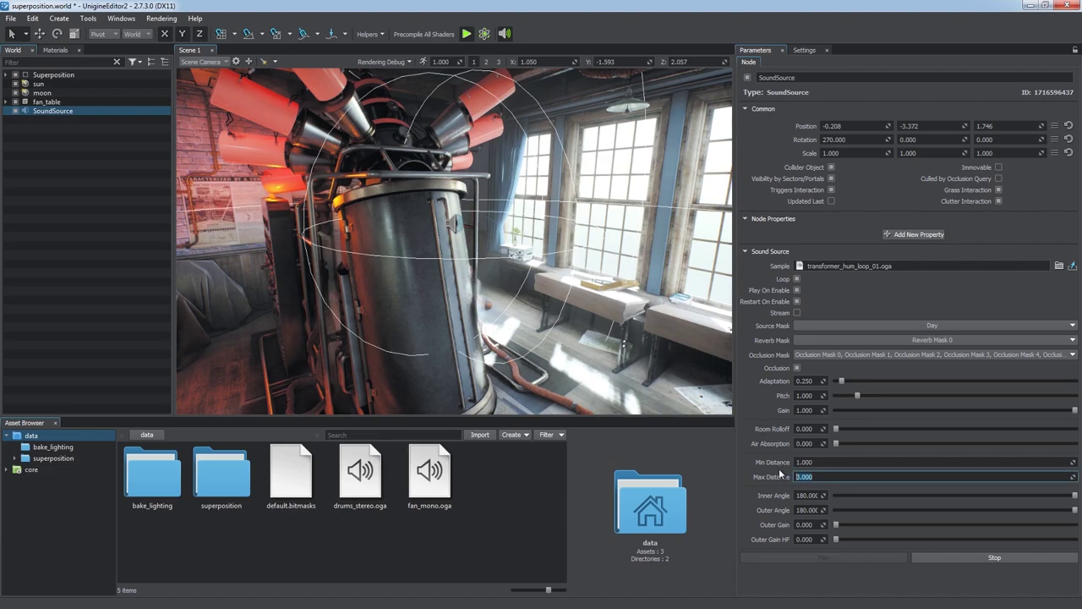
pyautogui.write('inf')
pyautogui.press('Return')
pyautogui.moveTo(814, 461); pyautogui.dragTo(749, 457)
pyautogui.write('0')
pyautogui.press('Return')
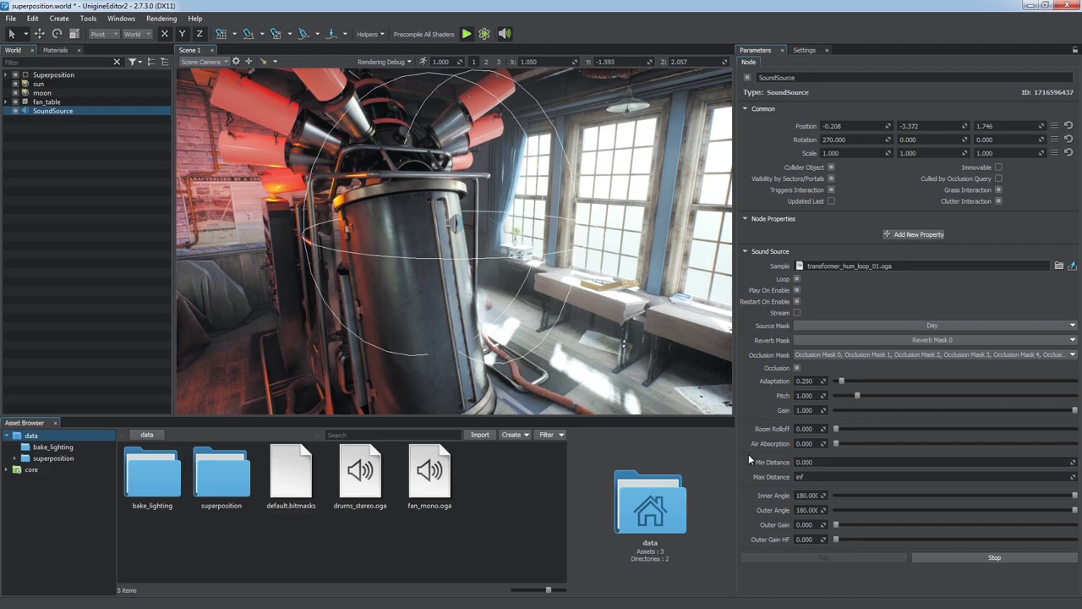
# Listen to the hum from around the transformer and narrow the sound source's Inner Angle to 14.4.
pyautogui.press('w')
pyautogui.press('d')
pyautogui.moveTo(708, 353); pyautogui.dragTo(531, 347, button='right')
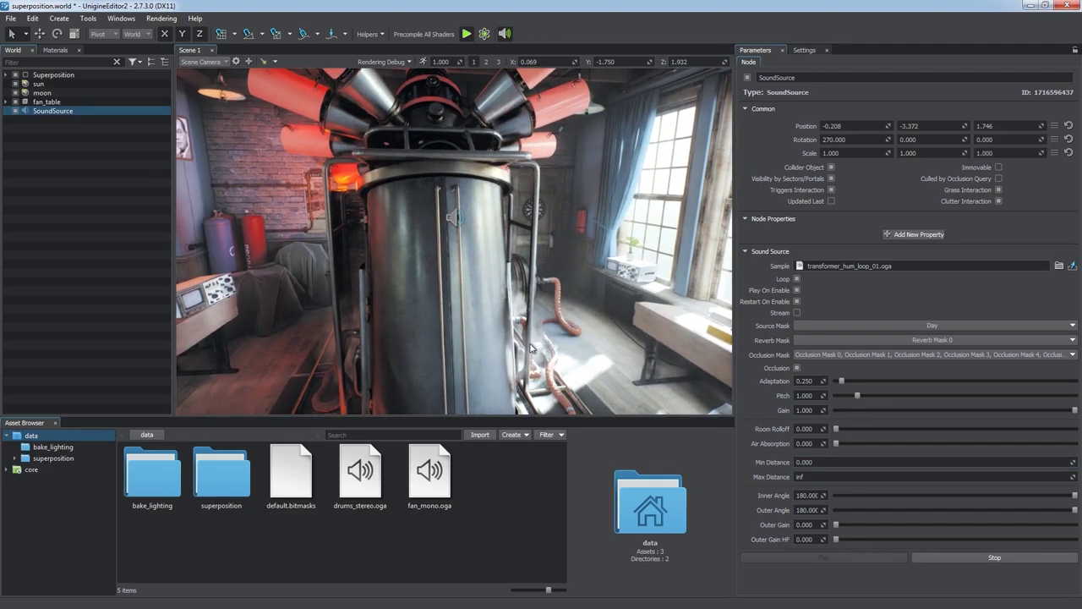
pyautogui.scroll(-3, 531, 347)
pyautogui.scroll(2, 530, 297)
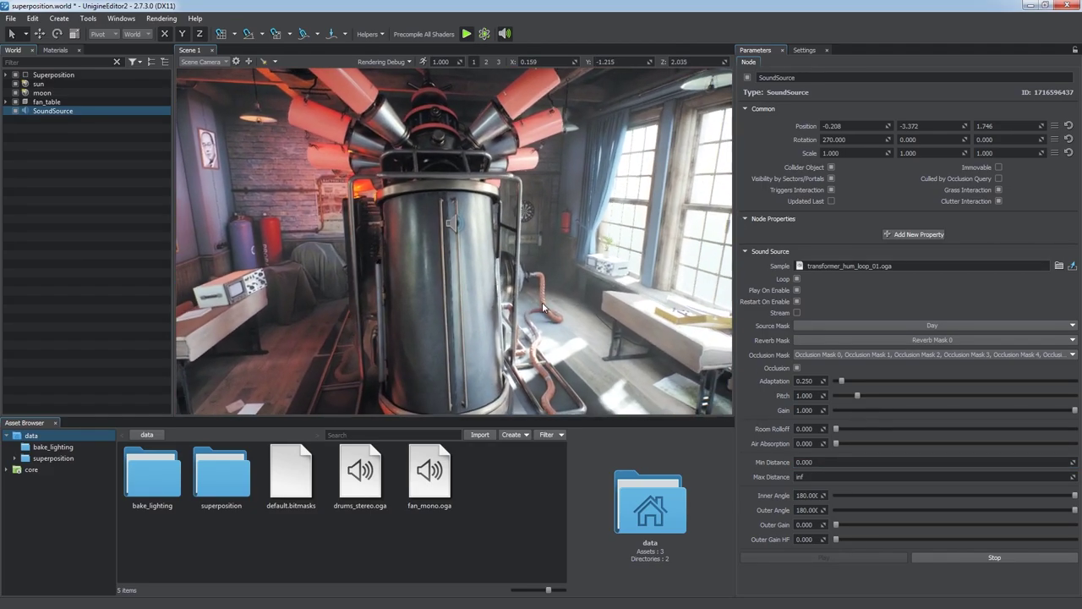
pyautogui.moveTo(543, 307); pyautogui.dragTo(666, 309, button='right')
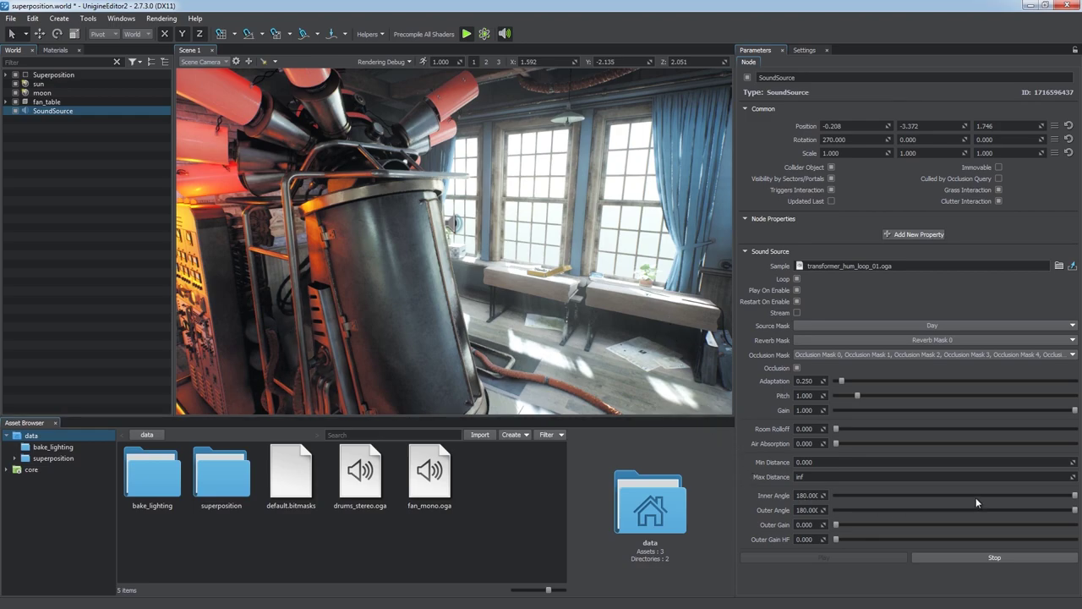
pyautogui.moveTo(976, 495); pyautogui.dragTo(854, 489)
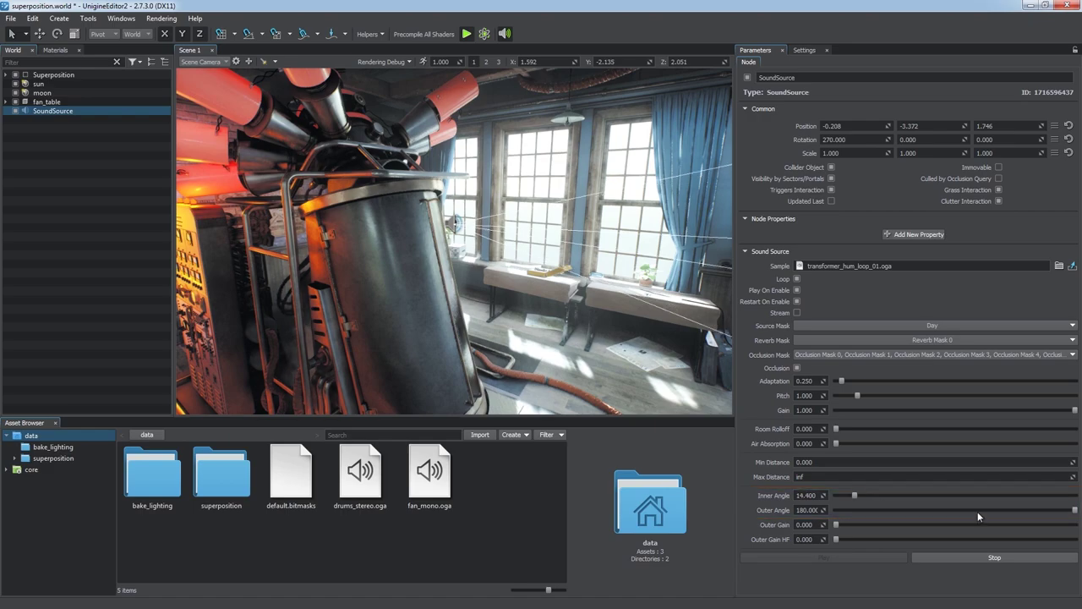
# Narrow the sound source's Outer Angle to 44.28 and listen to the hum from around the transformer.
pyautogui.moveTo(952, 507); pyautogui.dragTo(895, 511)
pyautogui.keyDown('alt'); pyautogui.moveTo(602, 294); pyautogui.dragTo(700, 279); pyautogui.keyUp('alt')
pyautogui.moveTo(700, 279); pyautogui.dragTo(598, 268, button='right')
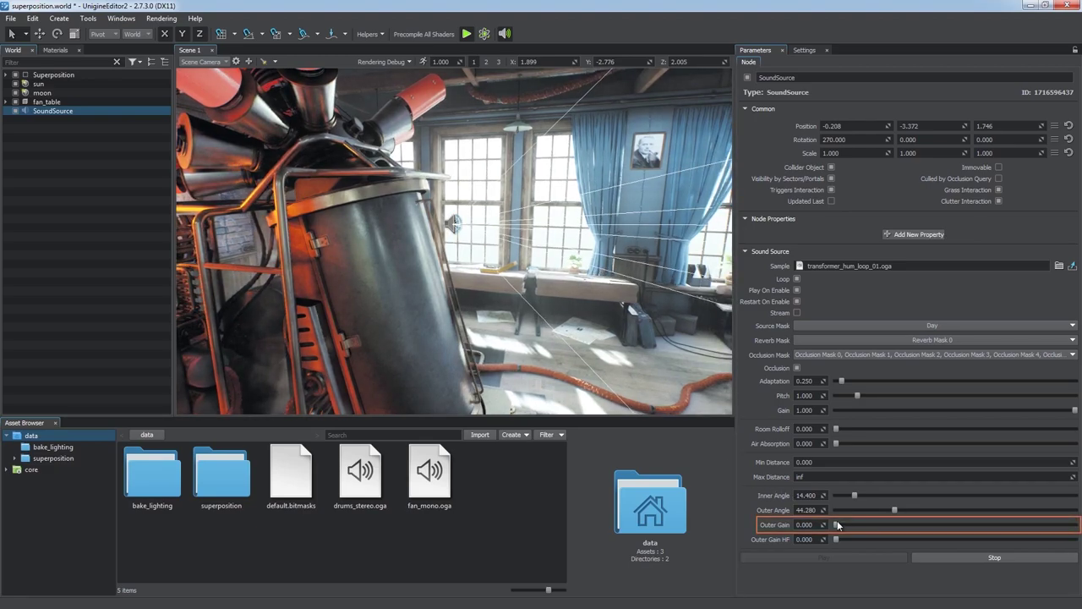
# Set the sound source's Outer Gain to 0.575 and Outer Gain HF to 0.002, comparing the hum from different spots.
pyautogui.moveTo(837, 526); pyautogui.dragTo(993, 526)
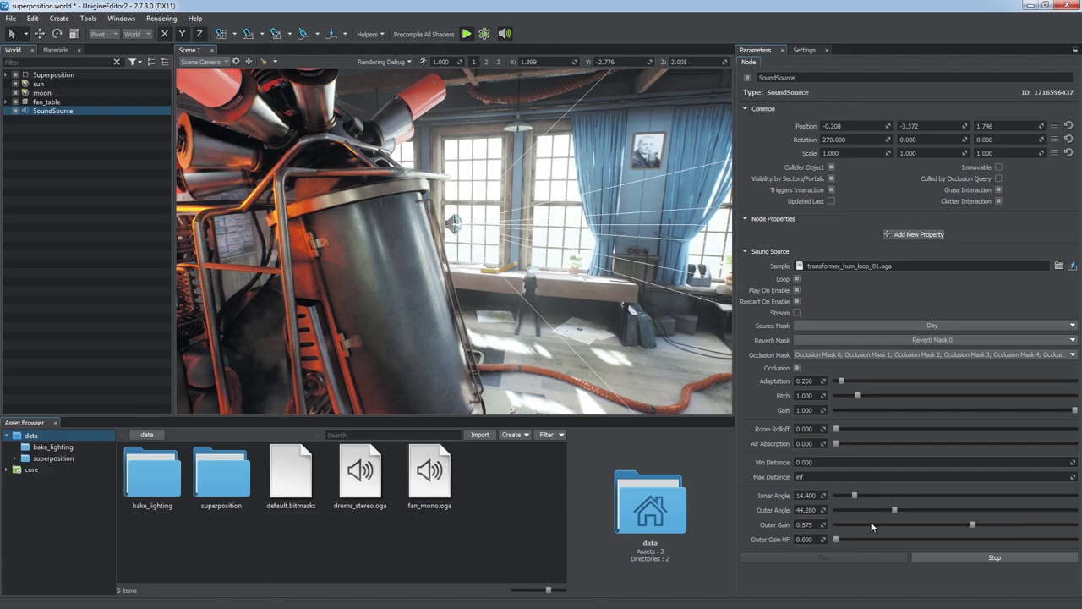
pyautogui.moveTo(835, 539); pyautogui.dragTo(1072, 541)
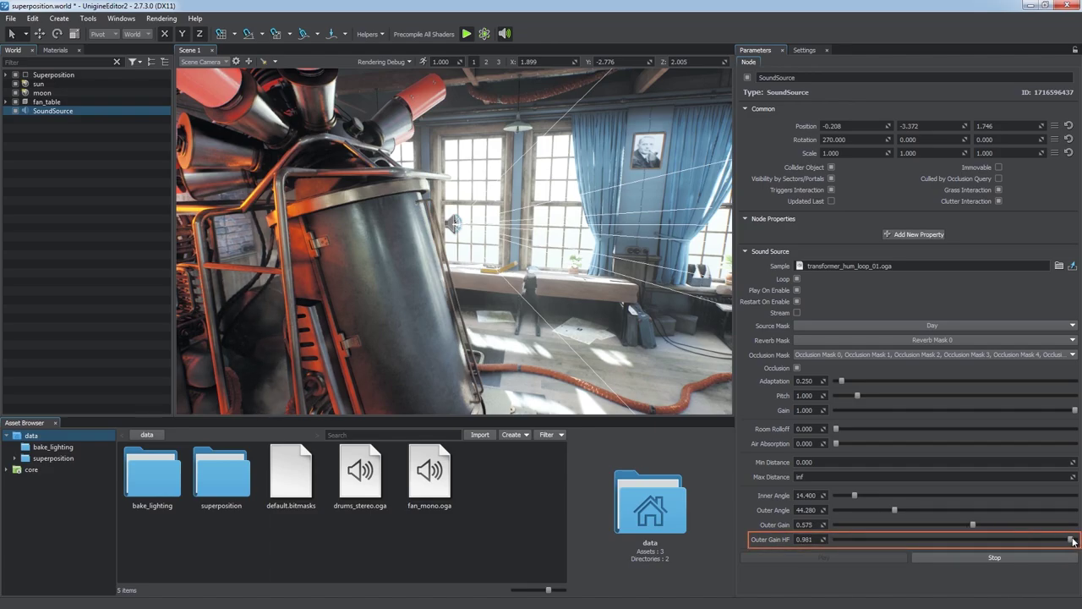
pyautogui.moveTo(657, 307)
pyautogui.keyDown('alt'); pyautogui.mouseDown()
pyautogui.moveTo(450, 277)
pyautogui.moveTo(462, 288)
pyautogui.moveTo(645, 309)
pyautogui.mouseUp(); pyautogui.keyUp('alt')
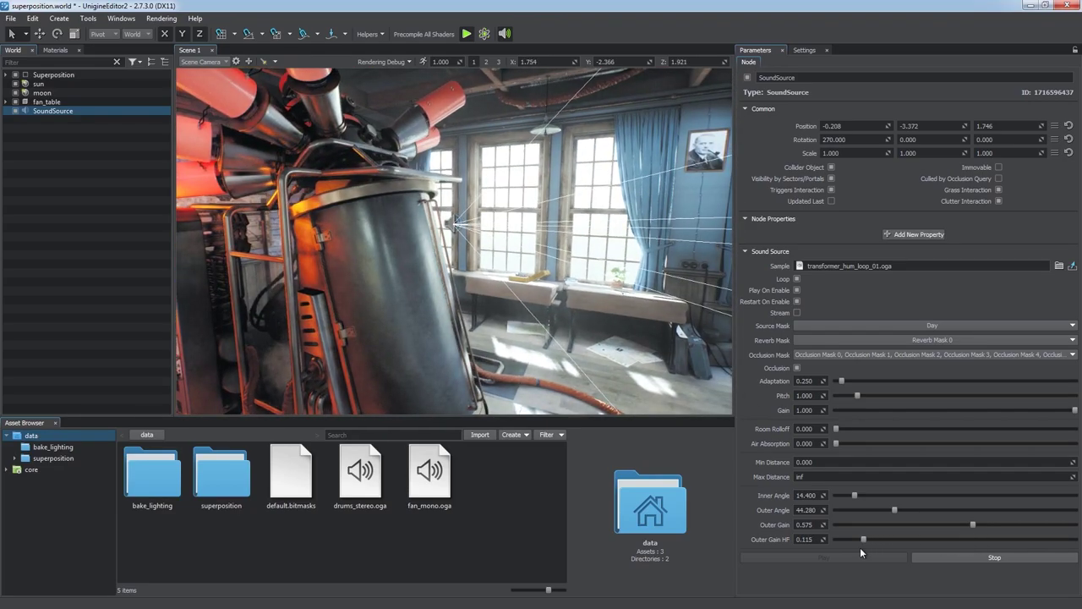
pyautogui.moveTo(590, 320)
pyautogui.keyDown('alt'); pyautogui.mouseDown()
pyautogui.moveTo(468, 328)
pyautogui.moveTo(413, 309)
pyautogui.moveTo(604, 313)
pyautogui.mouseUp(); pyautogui.keyUp('alt')
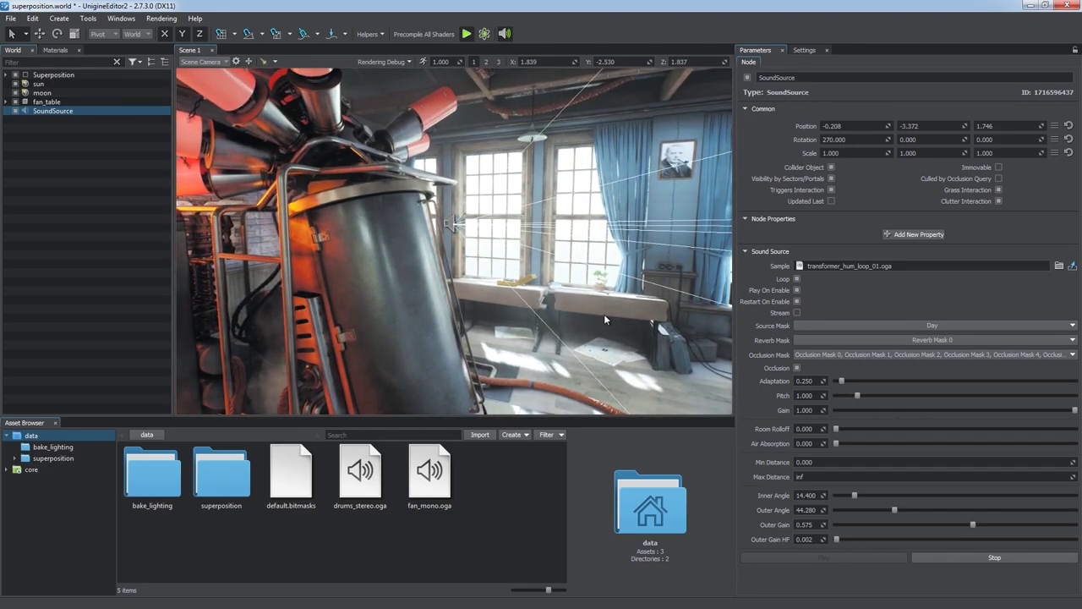
# Reset the sound source's Inner Angle and Outer Angle to 180 and its Outer Gain to 0.
pyautogui.doubleClick(773, 496)
pyautogui.doubleClick(772, 509)
pyautogui.doubleClick(769, 525)
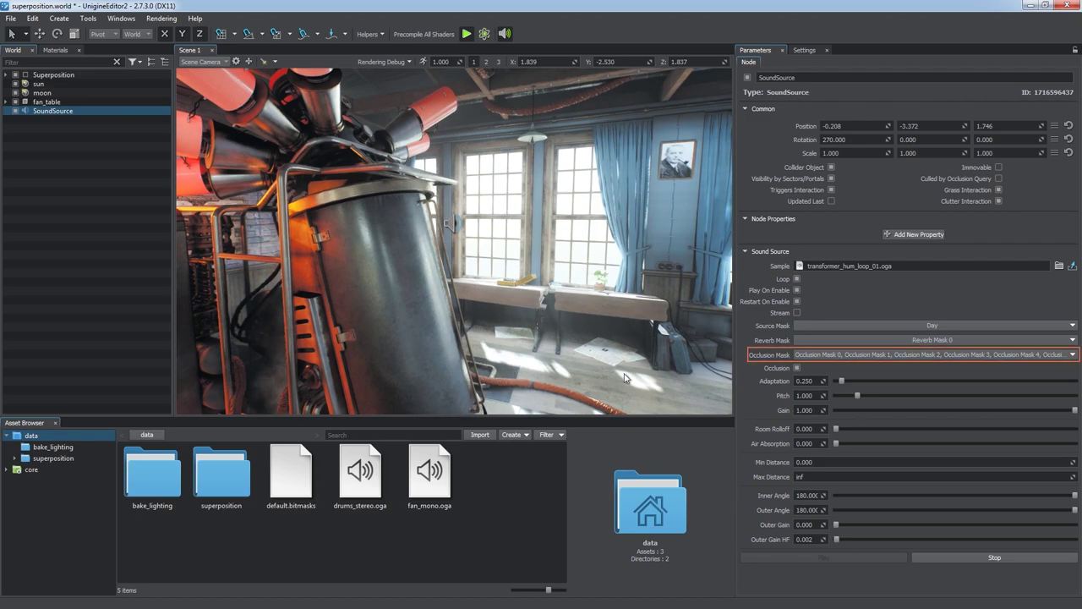
# Check the sound source's Occlusion Mask bits and the world's Source Occlusion option in the sound settings.
pyautogui.click(877, 355)
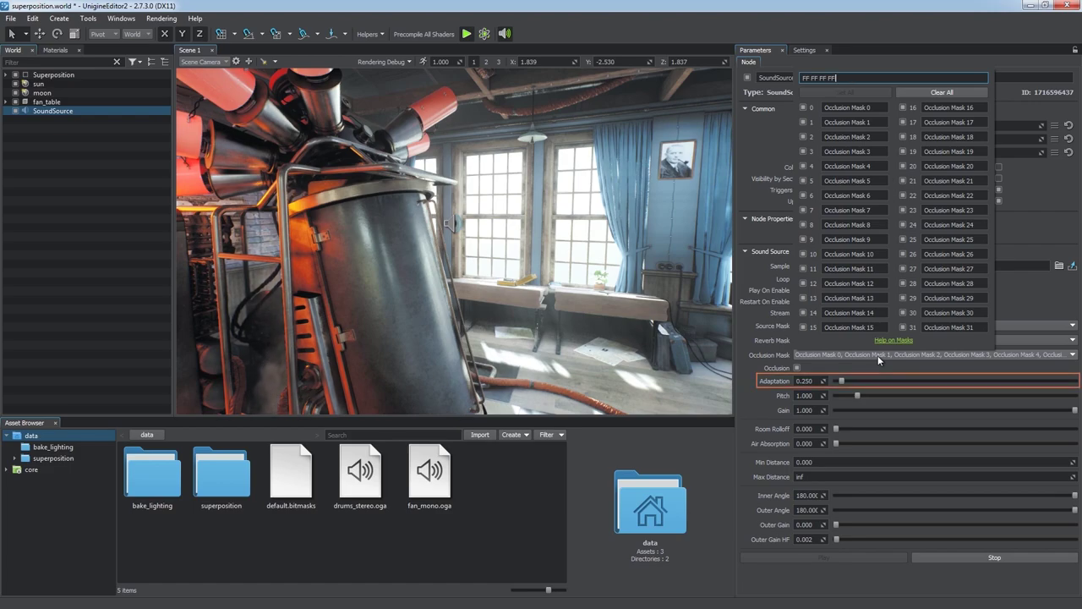
pyautogui.click(878, 355)
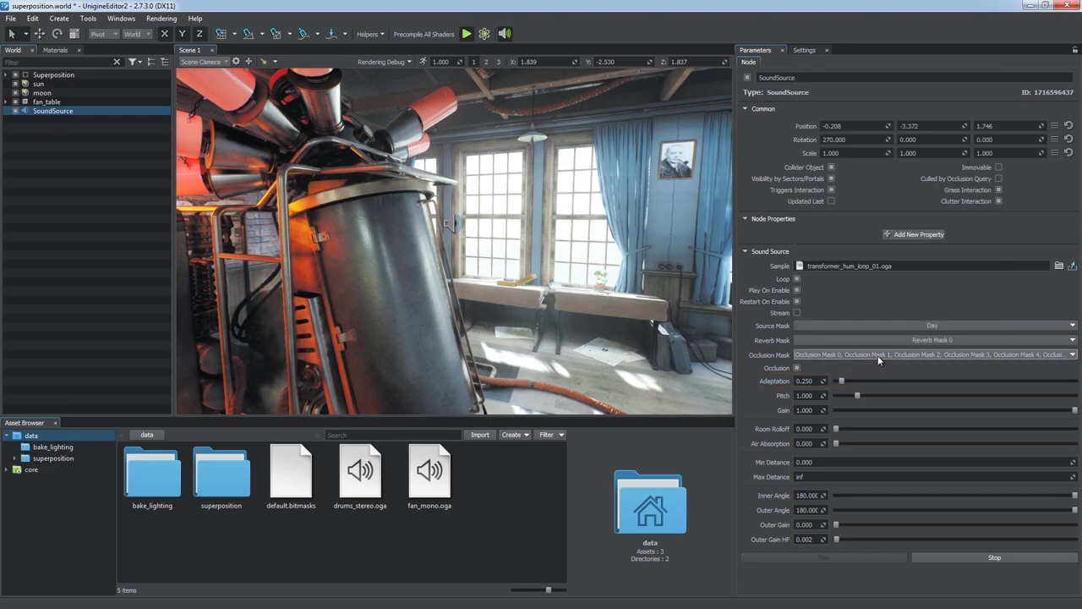
pyautogui.click(121, 17)
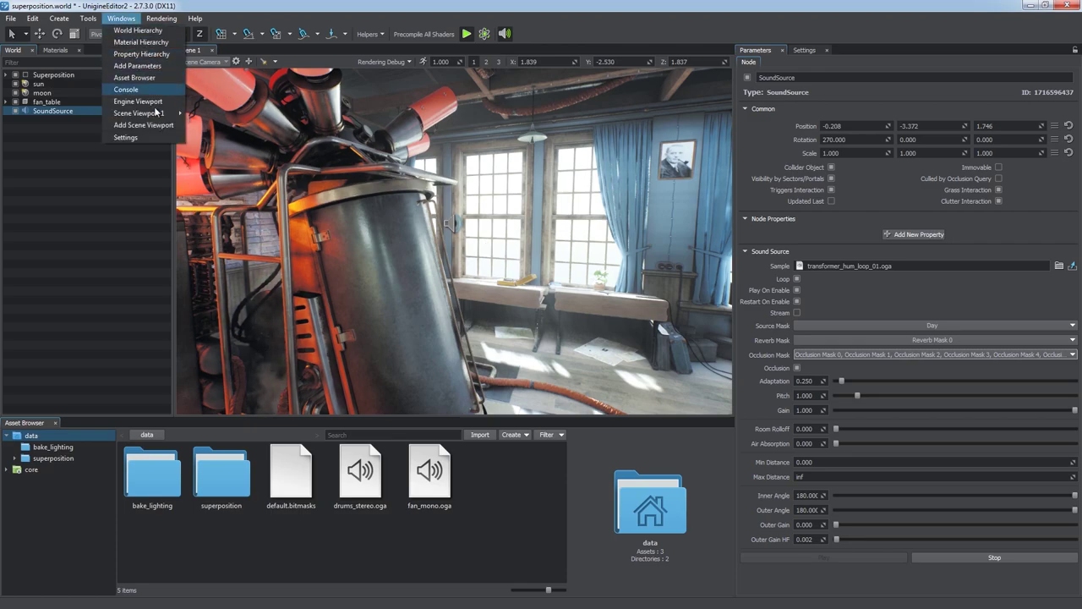
pyautogui.click(158, 137)
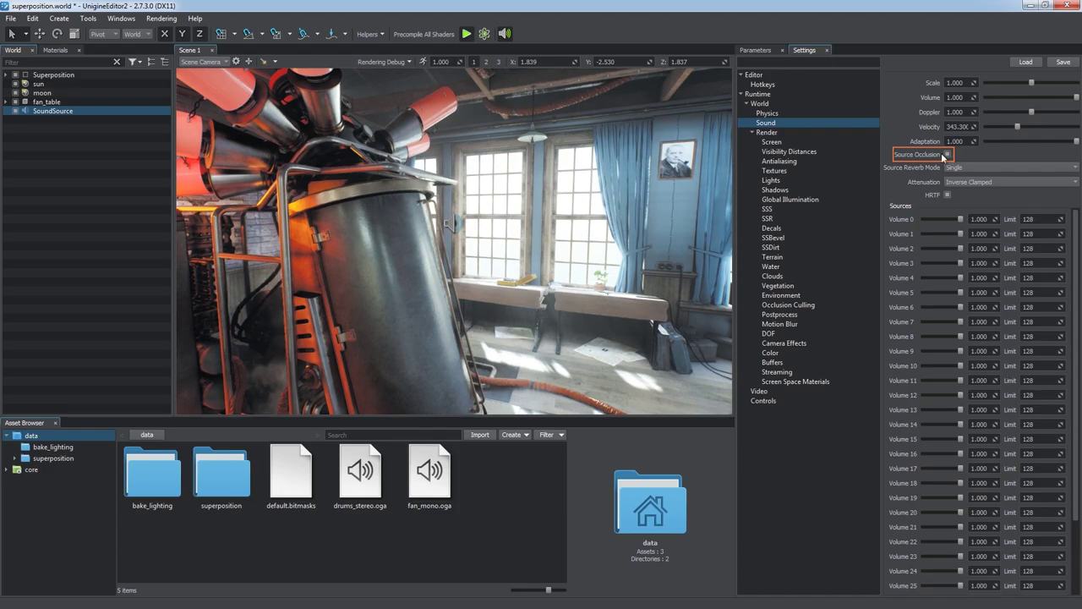
pyautogui.click(770, 53)
# Select all surfaces of the premises mesh, check their Occlusion Mask, and set their sound Occlusion to 0.808.
pyautogui.moveTo(661, 287); pyautogui.dragTo(310, 273, button='right')
pyautogui.click(241, 250)
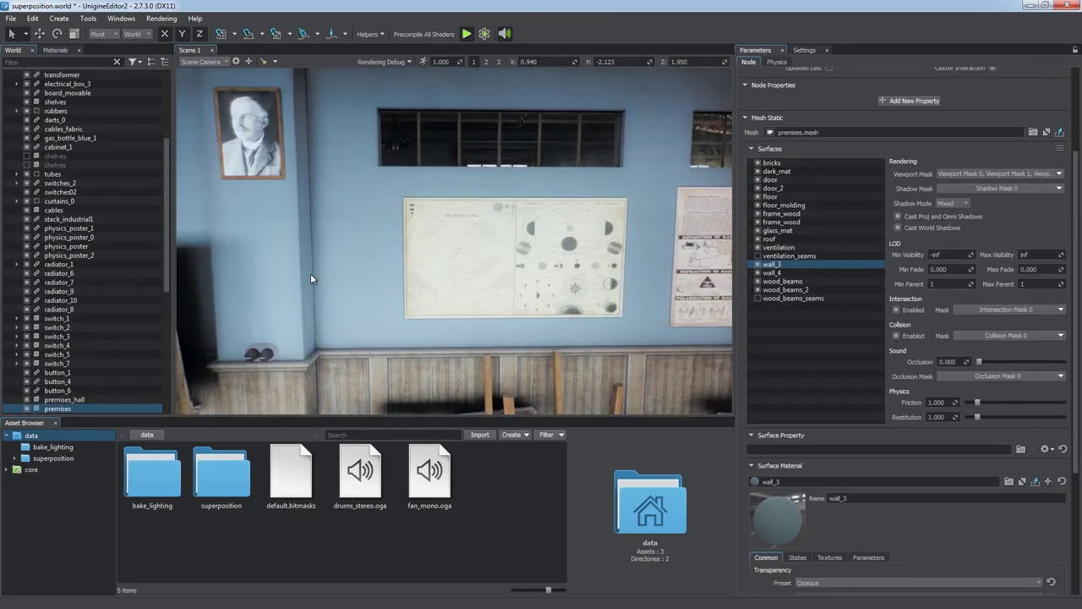
pyautogui.click(797, 300)
pyautogui.keyDown('shift'); pyautogui.click(766, 163); pyautogui.keyUp('shift')
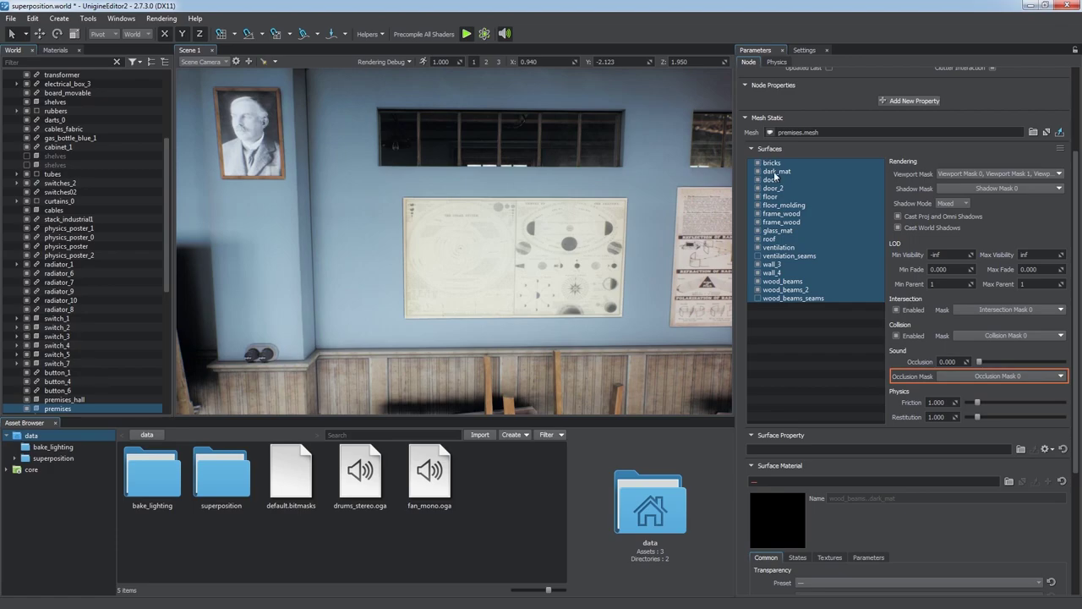
pyautogui.click(978, 374)
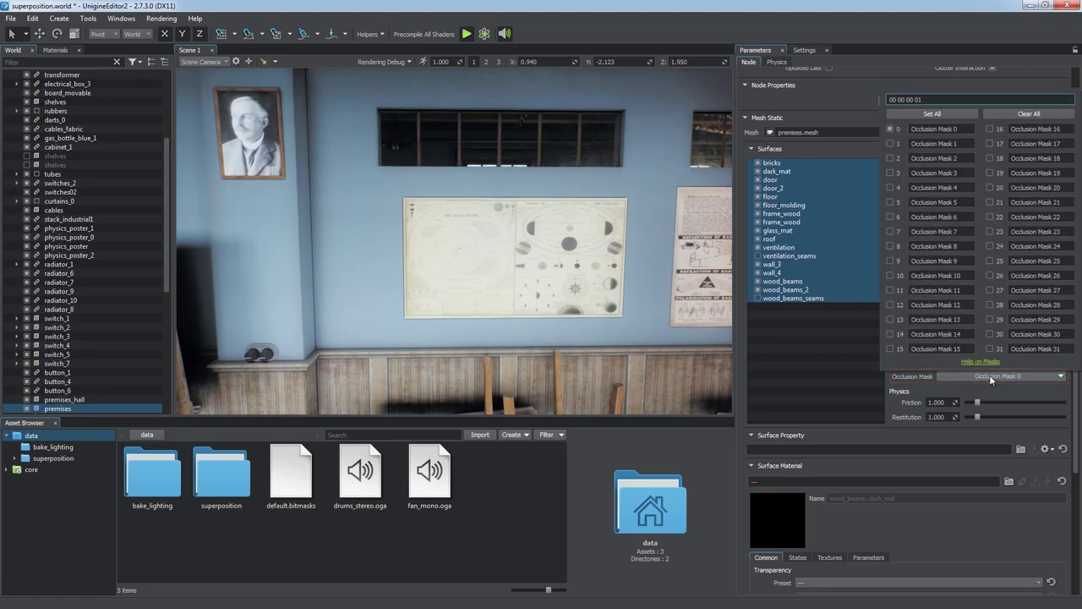
pyautogui.click(989, 374)
pyautogui.moveTo(979, 361); pyautogui.dragTo(1048, 366)
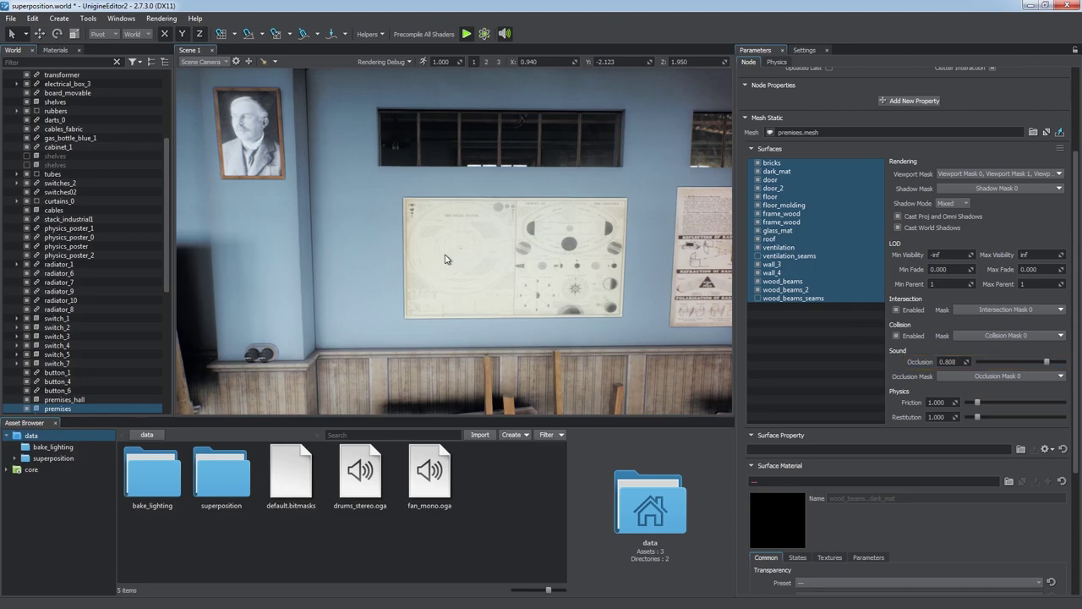
# Listen to the hum from behind the wall and raise the premises surfaces' sound Occlusion to 0.927.
pyautogui.moveTo(405, 255); pyautogui.dragTo(745, 273, button='right')
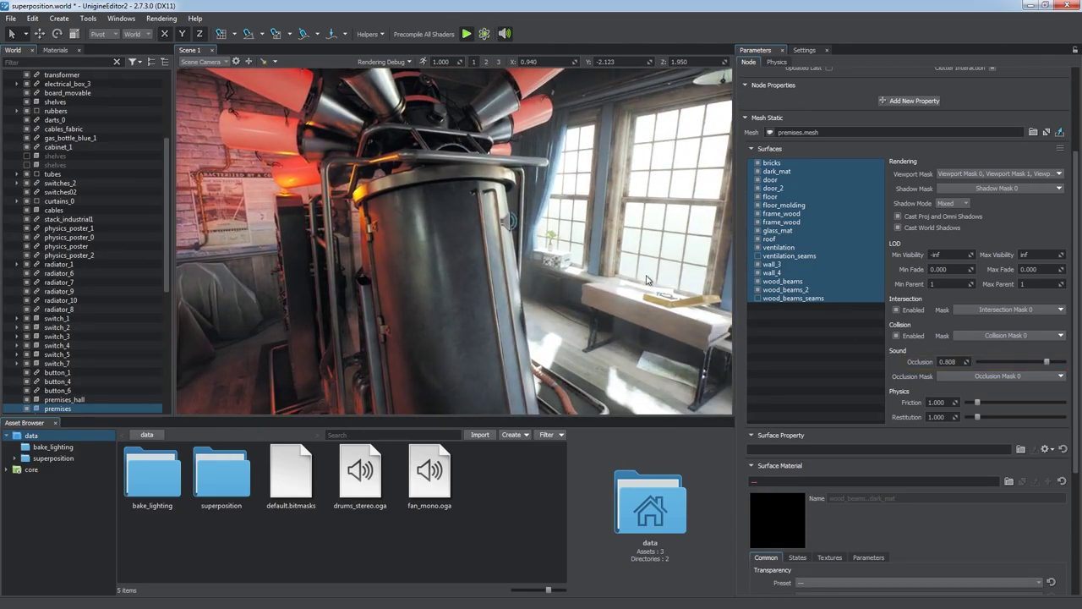
pyautogui.press('s')
pyautogui.moveTo(646, 279); pyautogui.dragTo(585, 36, button='right')
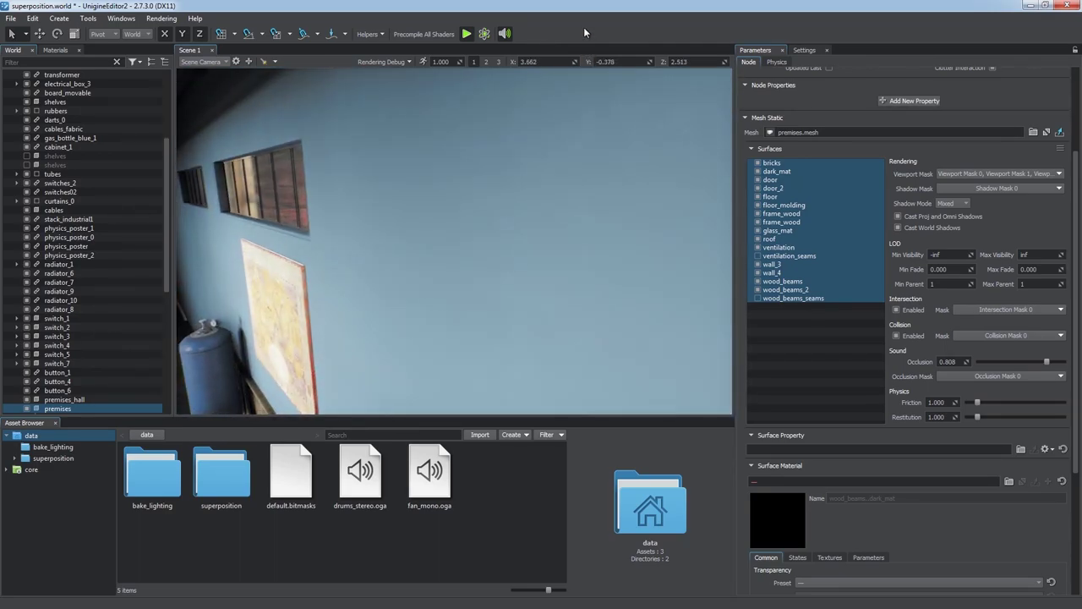
pyautogui.moveTo(452, 233); pyautogui.dragTo(500, 248, button='right')
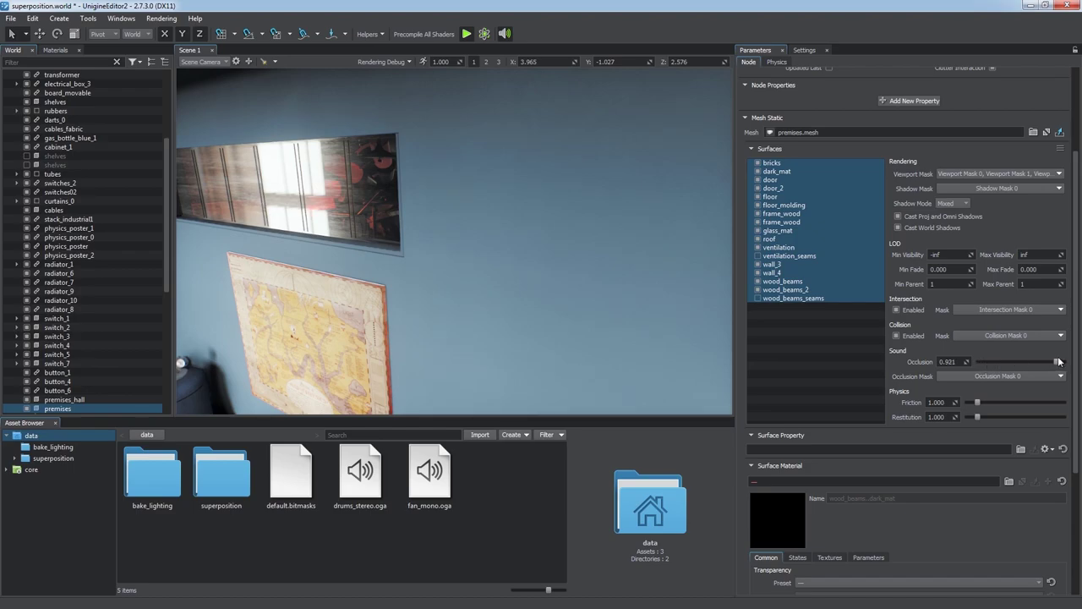
pyautogui.moveTo(594, 224); pyautogui.dragTo(430, 206, button='right')
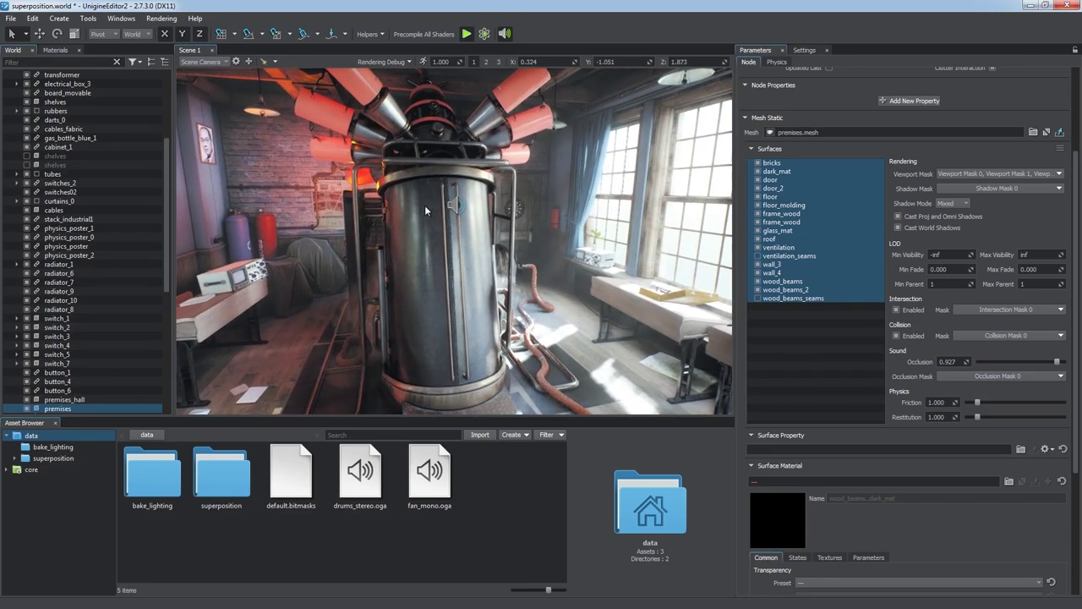
# Collapse the node hierarchy, select the sound source, and add a Sound Reverb node at the transformer's base.
pyautogui.click(116, 61)
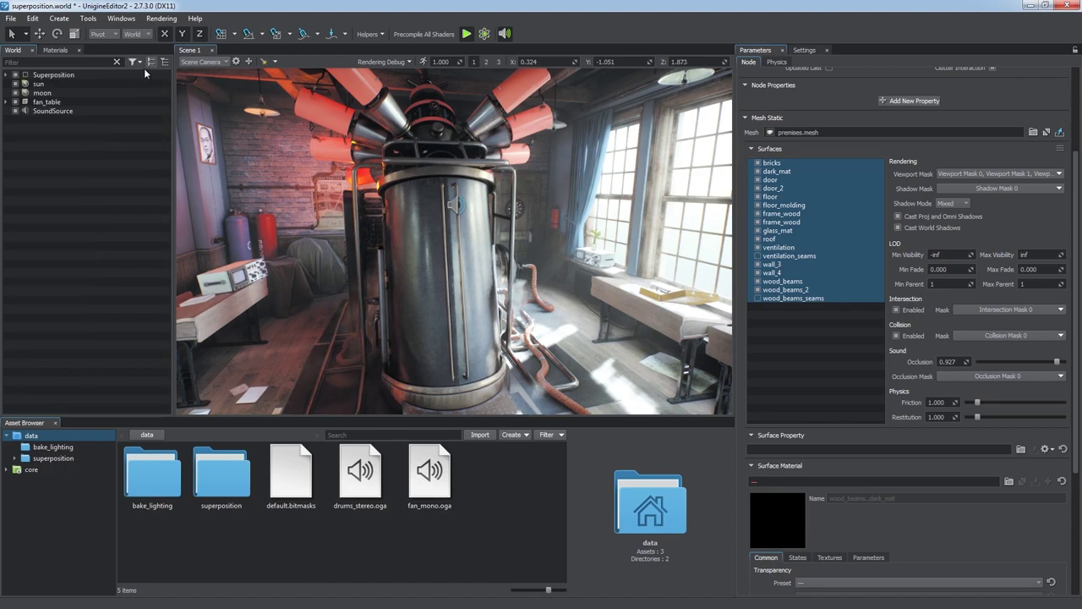
pyautogui.click(123, 110)
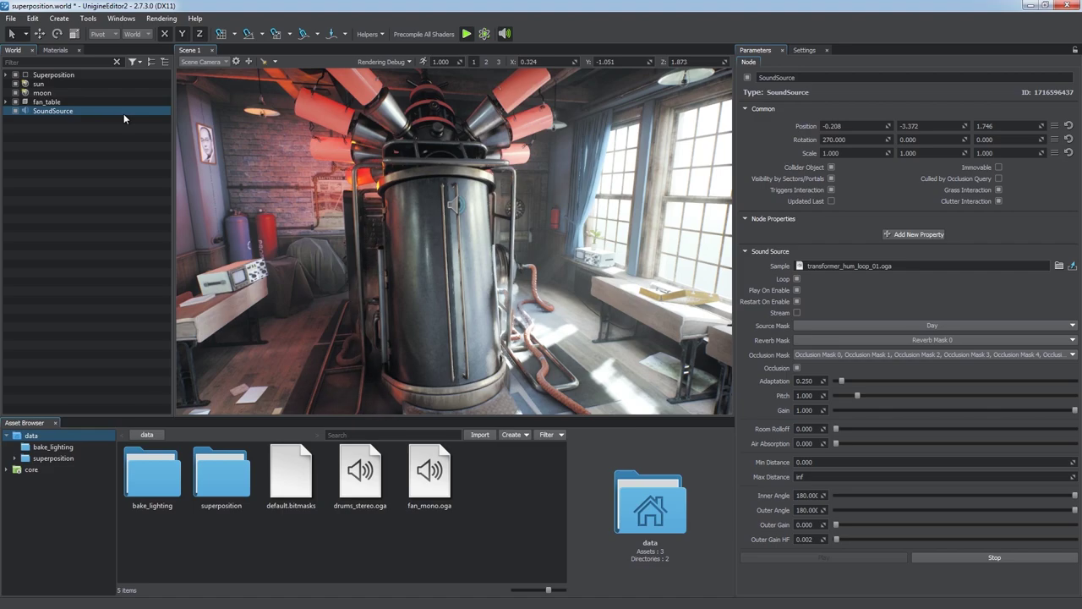
pyautogui.press('alt')
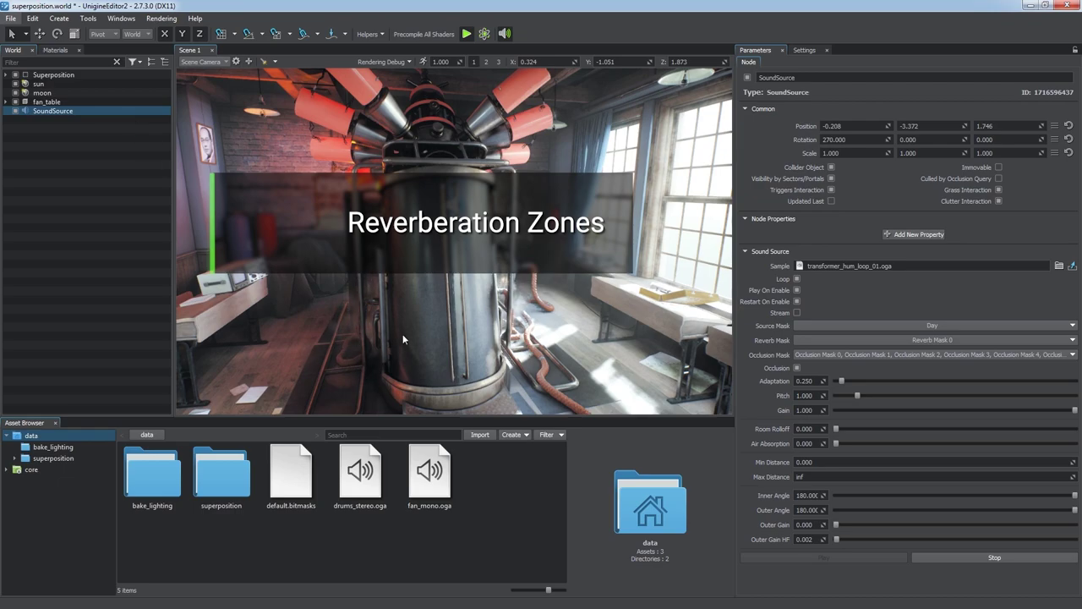
pyautogui.rightClick(437, 284)
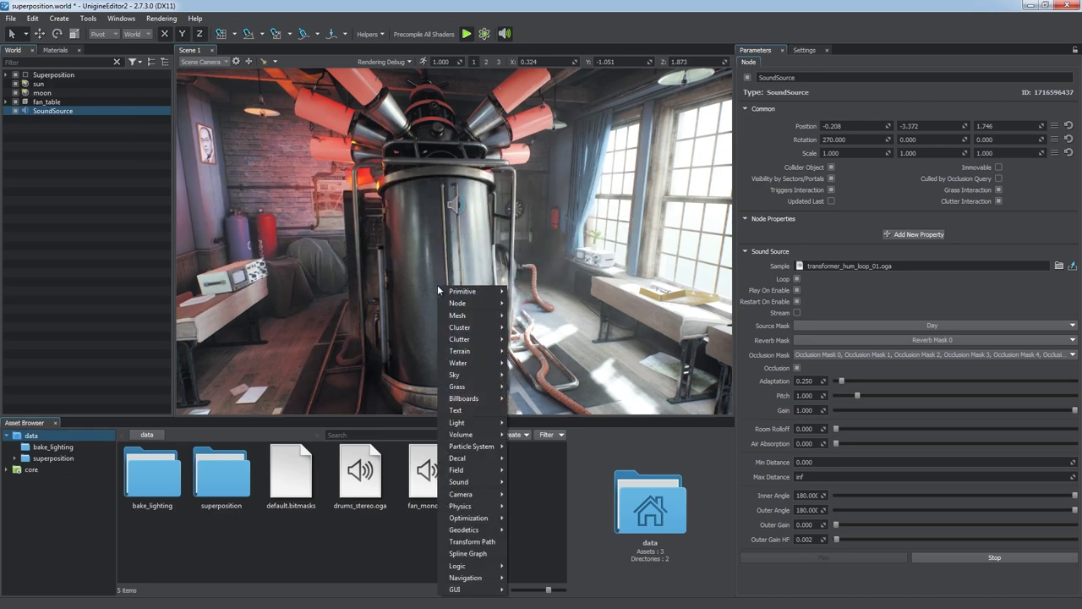
pyautogui.moveTo(473, 481)
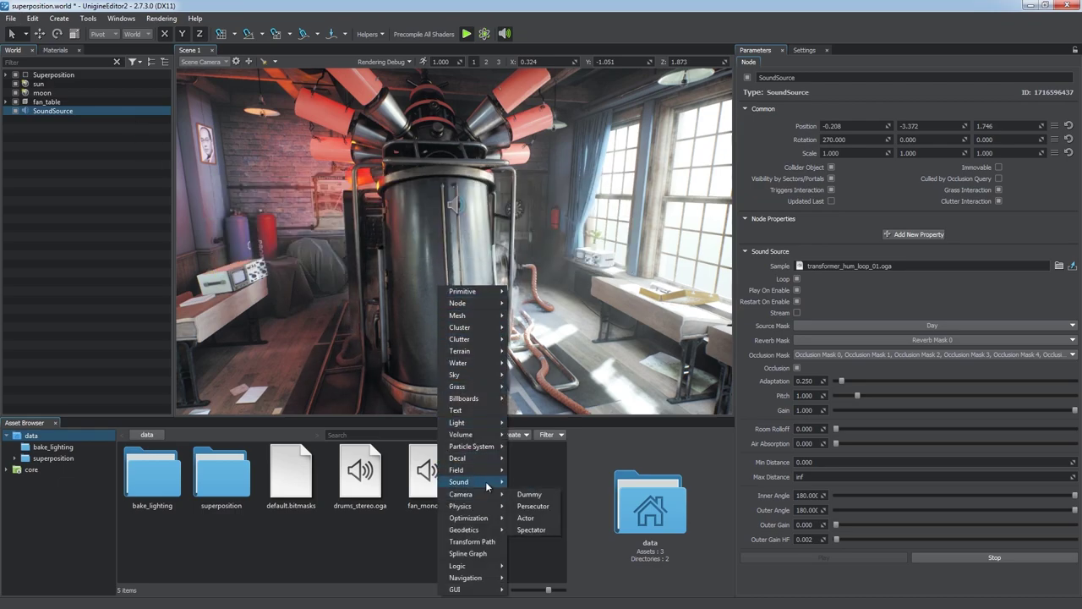
pyautogui.click(538, 493)
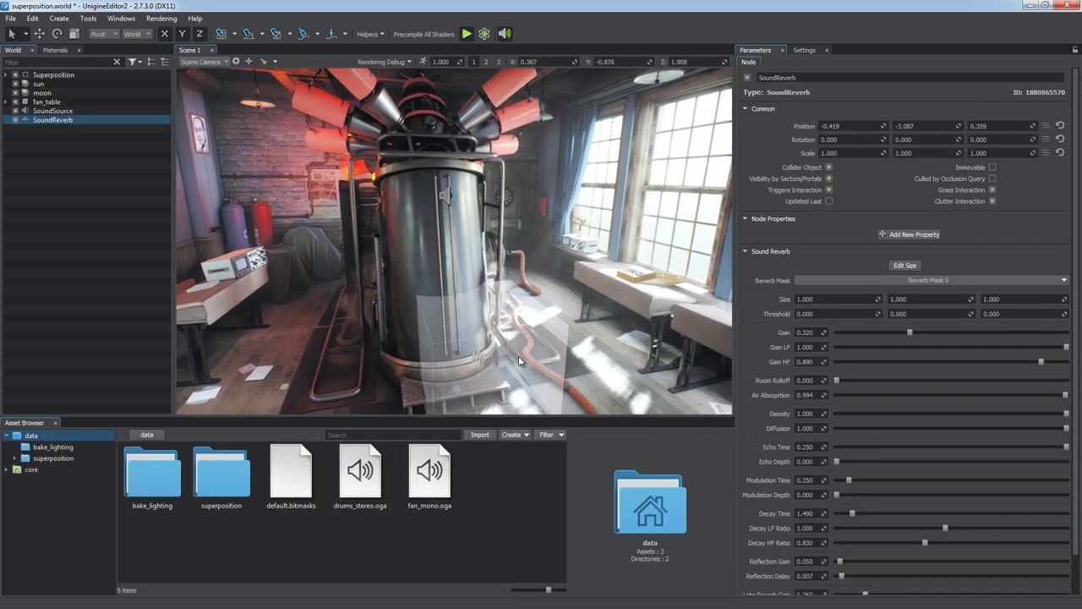
# Resize the reverb zone to about 6.231 × 10.587 × 3.590 so it encloses the whole room.
pyautogui.press('s')
pyautogui.moveTo(520, 356); pyautogui.dragTo(512, 350, button='right')
pyautogui.click(898, 267)
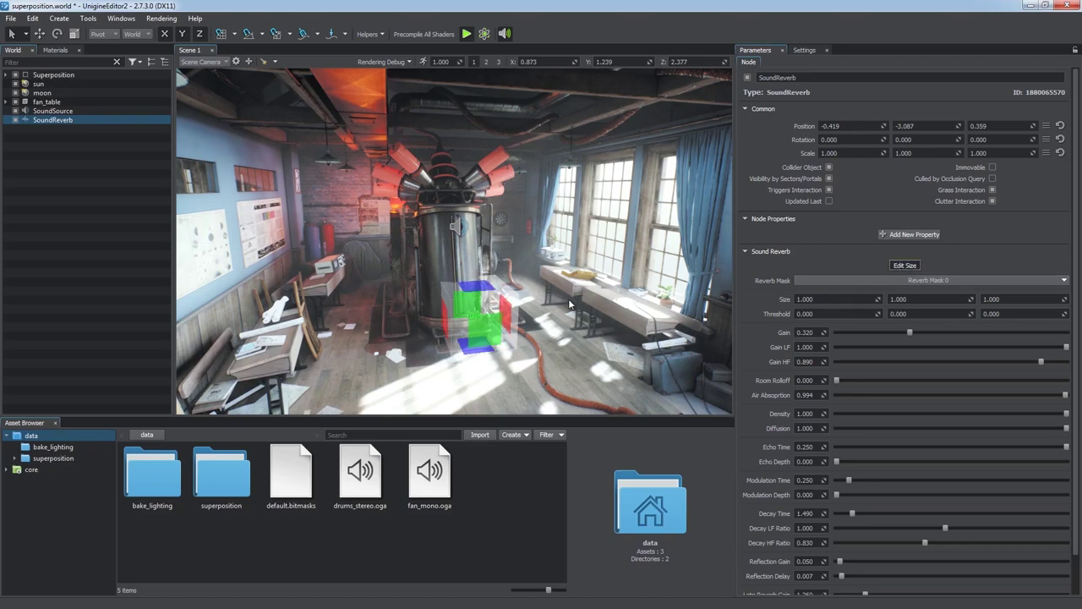
pyautogui.keyDown('shift'); pyautogui.moveTo(510, 313); pyautogui.dragTo(647, 296); pyautogui.keyUp('shift')
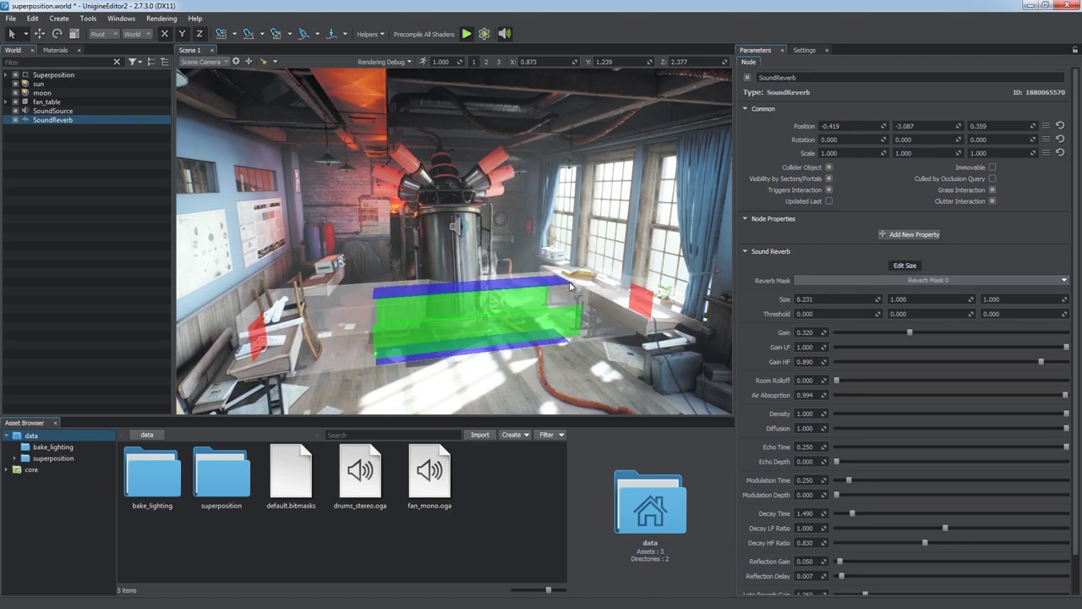
pyautogui.moveTo(514, 276); pyautogui.dragTo(554, 101)
pyautogui.keyDown('shift'); pyautogui.moveTo(584, 240); pyautogui.dragTo(774, 453); pyautogui.keyUp('shift')
pyautogui.moveTo(507, 329); pyautogui.dragTo(736, 316, button='right')
pyautogui.moveTo(253, 241); pyautogui.dragTo(769, 252)
pyautogui.moveTo(617, 283); pyautogui.dragTo(676, 292, button='right')
pyautogui.moveTo(667, 236); pyautogui.dragTo(775, 282, button='right')
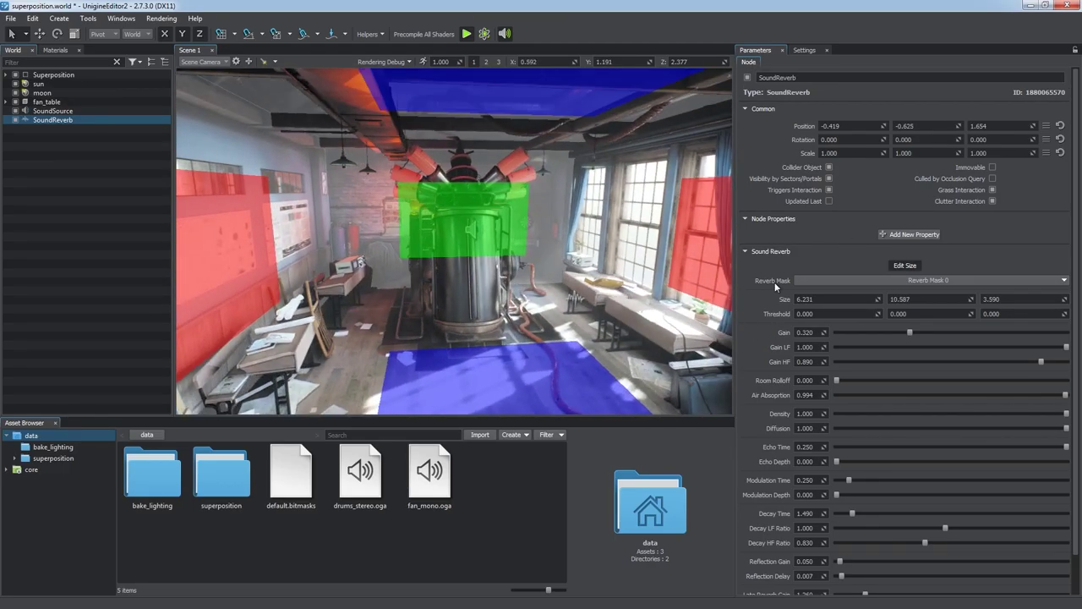
# Compare the Reverb Mask of the reverb zone with that of the transformer's sound source.
pyautogui.press('w')
pyautogui.moveTo(613, 295)
pyautogui.mouseDown(button='right')
pyautogui.moveTo(603, 275)
pyautogui.moveTo(610, 280)
pyautogui.mouseUp(button='right')
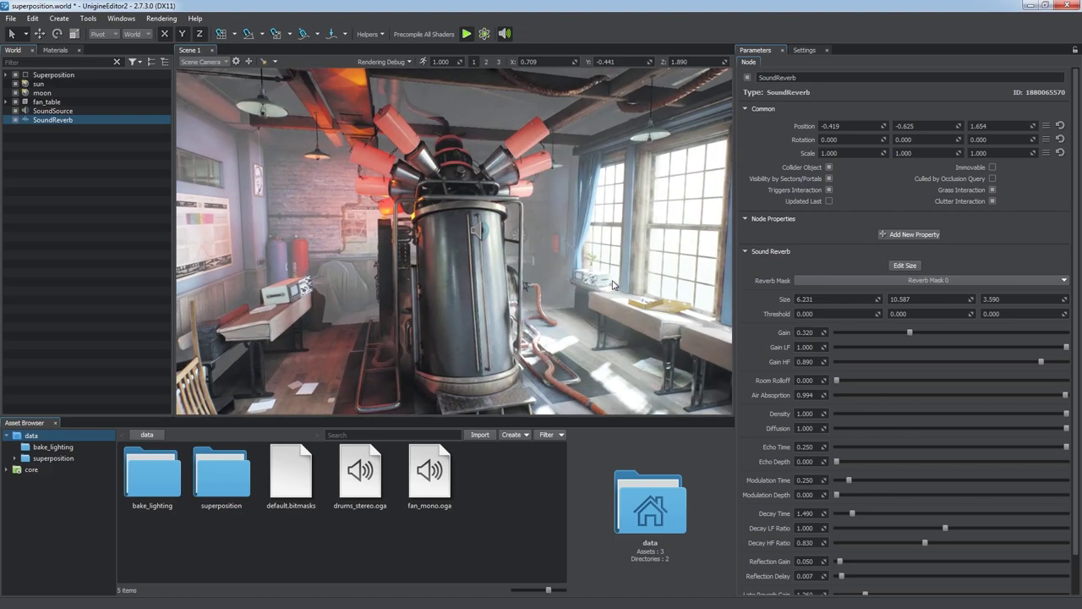
pyautogui.moveTo(1075, 339); pyautogui.dragTo(1076, 348)
pyautogui.scroll(-1, 1076, 346)
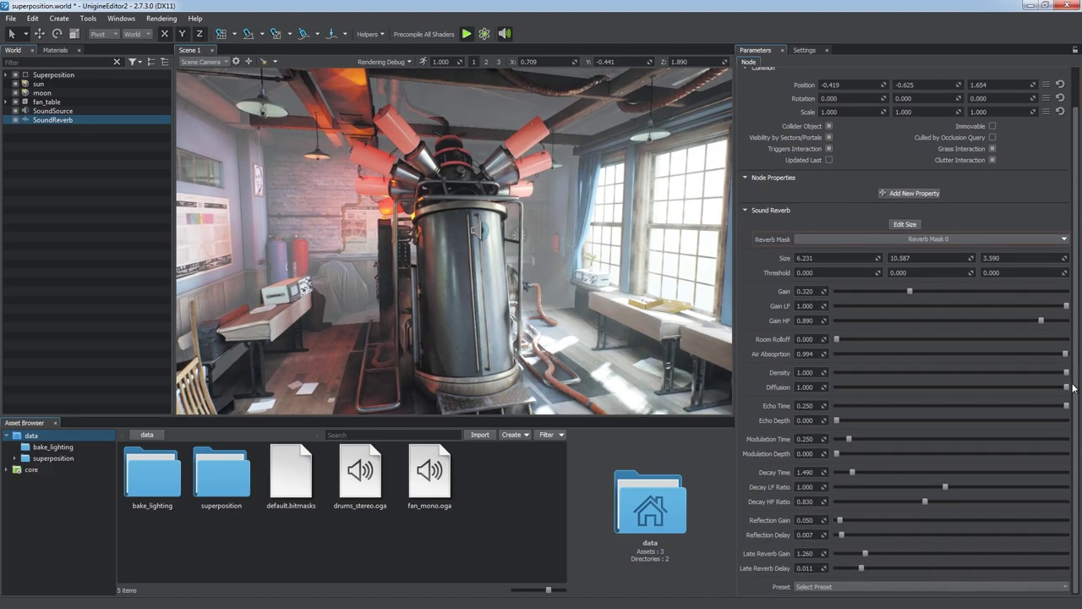
pyautogui.click(943, 240)
pyautogui.click(705, 238)
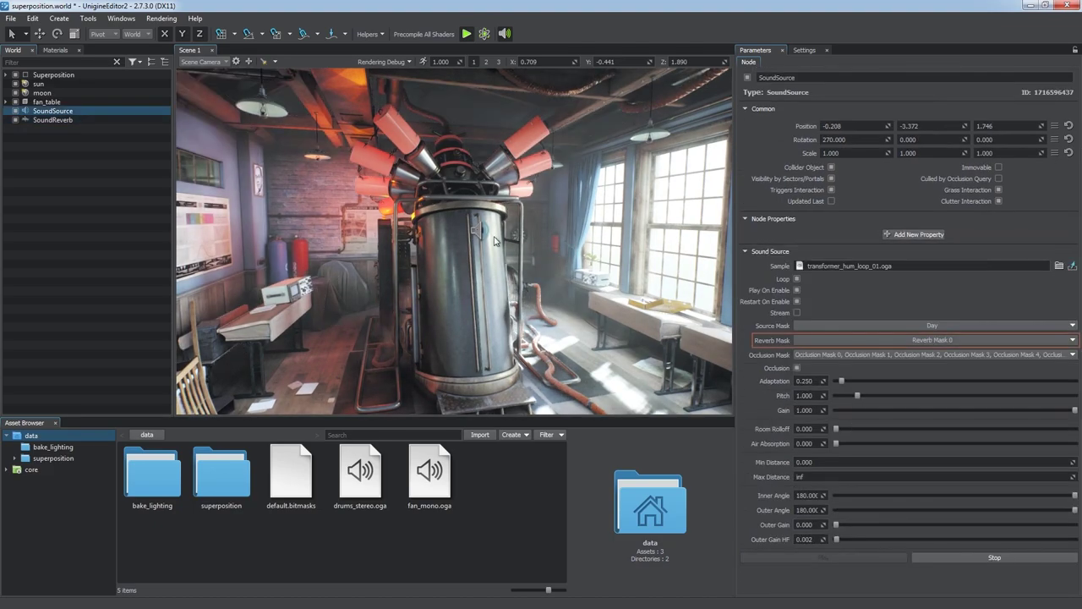
pyautogui.click(926, 342)
pyautogui.click(882, 325)
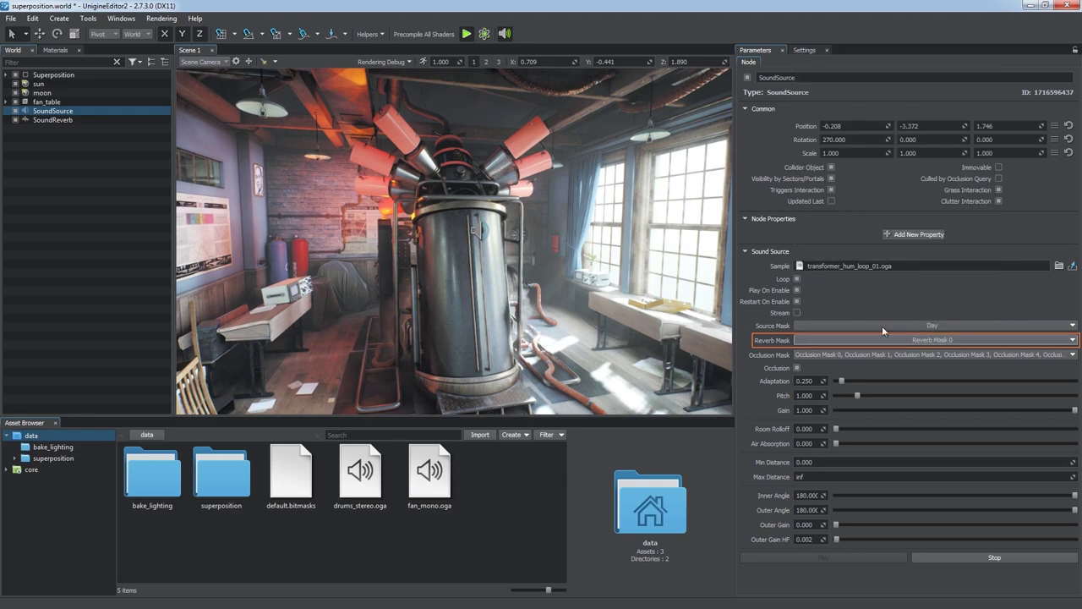
# Reselect the reverb zone and check the Reverberation mask in the scene camera's settings.
pyautogui.click(154, 121)
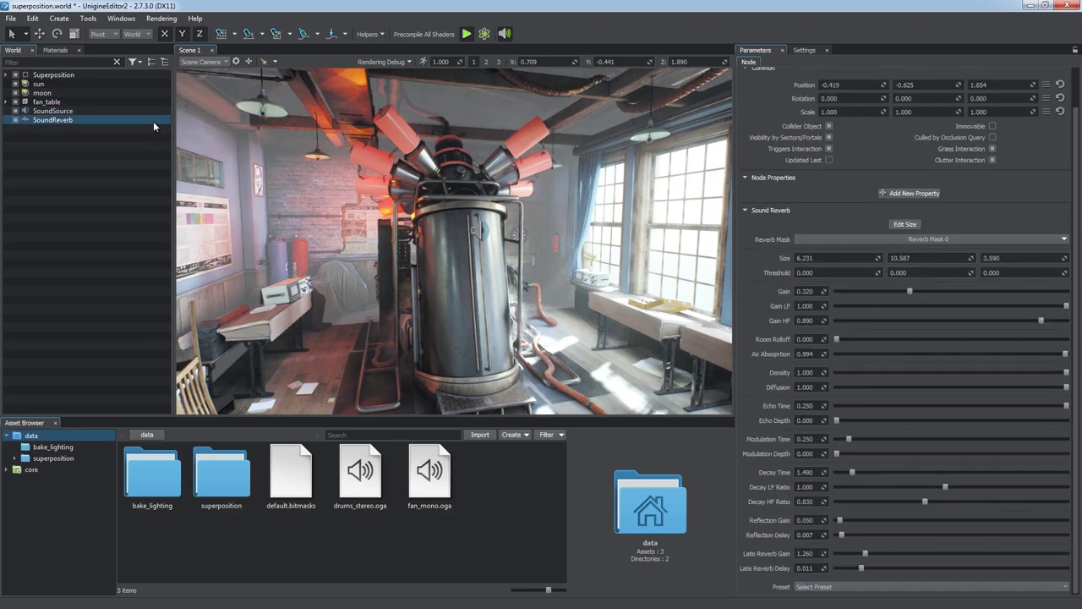
pyautogui.click(237, 60)
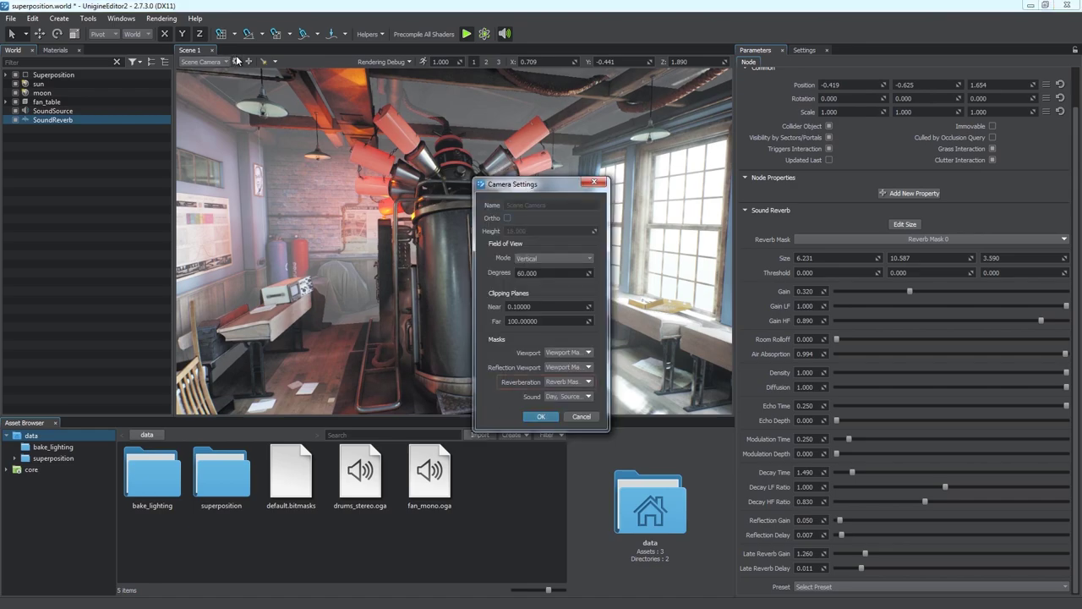
pyautogui.click(581, 385)
pyautogui.click(580, 384)
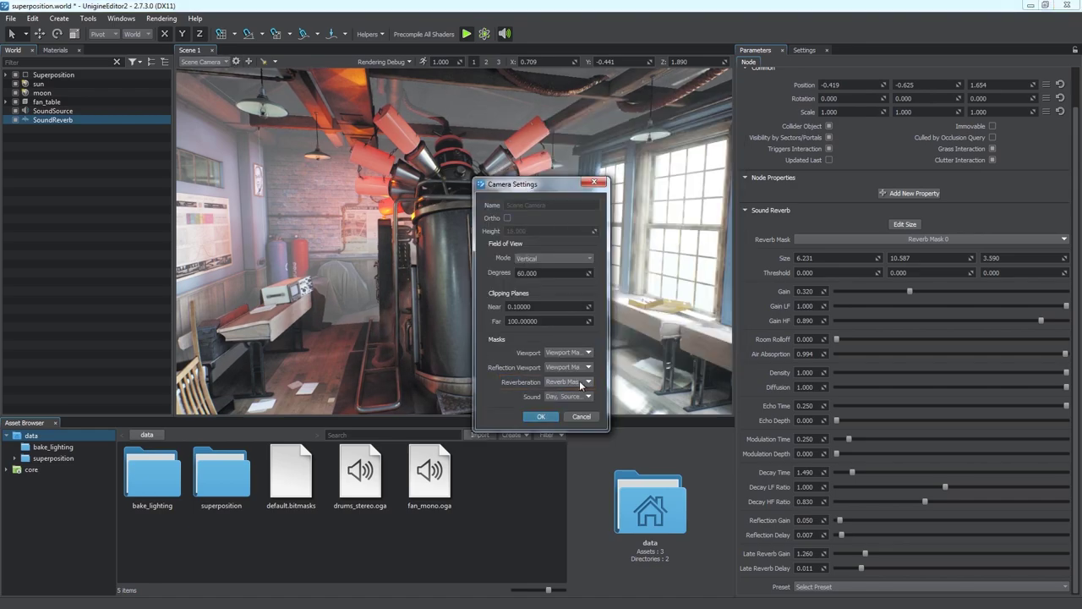
pyautogui.click(541, 416)
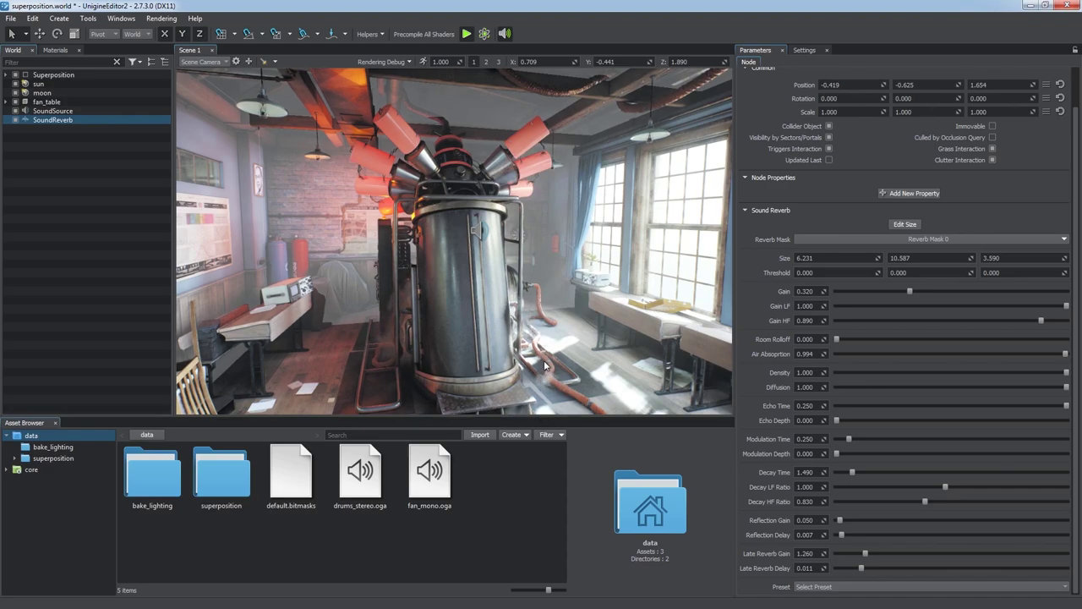
# Try the stonecorridor, mountains and underwater presets on the reverb zone.
pyautogui.click(841, 586)
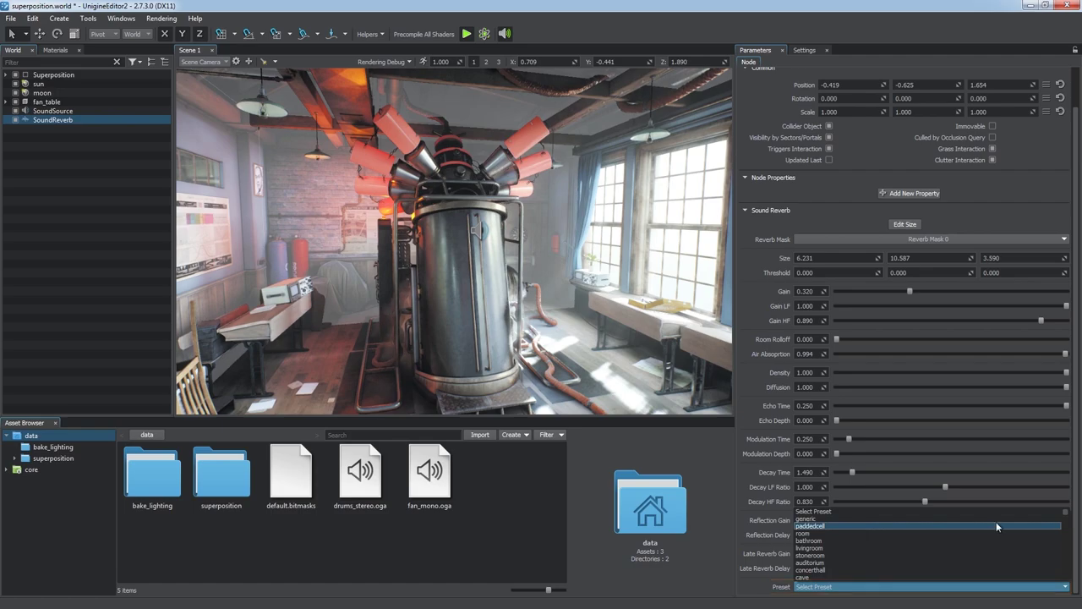
pyautogui.moveTo(1065, 511); pyautogui.dragTo(1065, 519)
pyautogui.click(1016, 525)
pyautogui.click(985, 586)
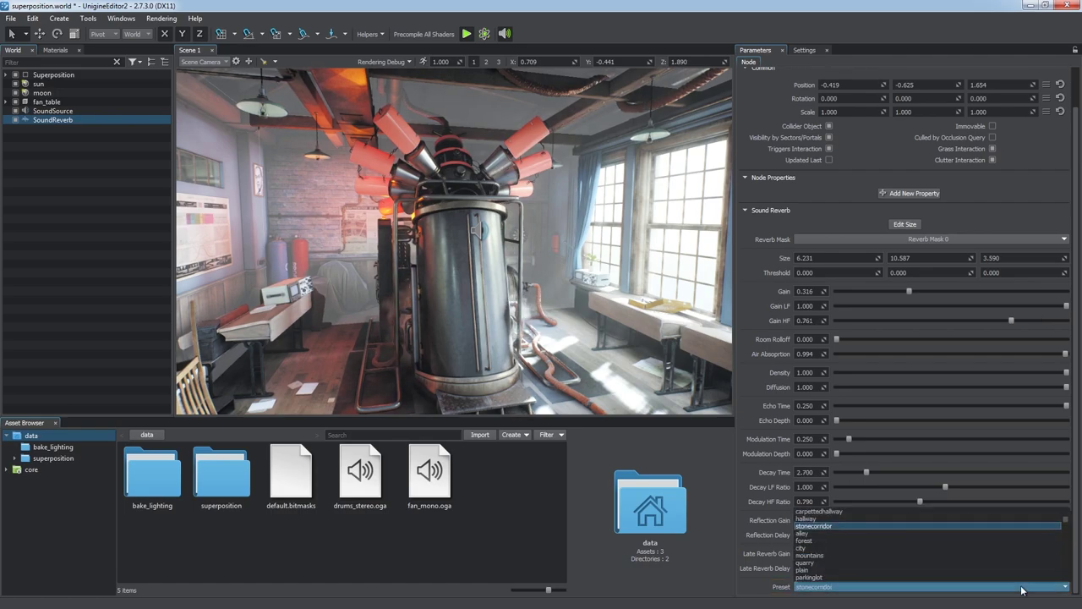
pyautogui.click(961, 555)
pyautogui.click(971, 586)
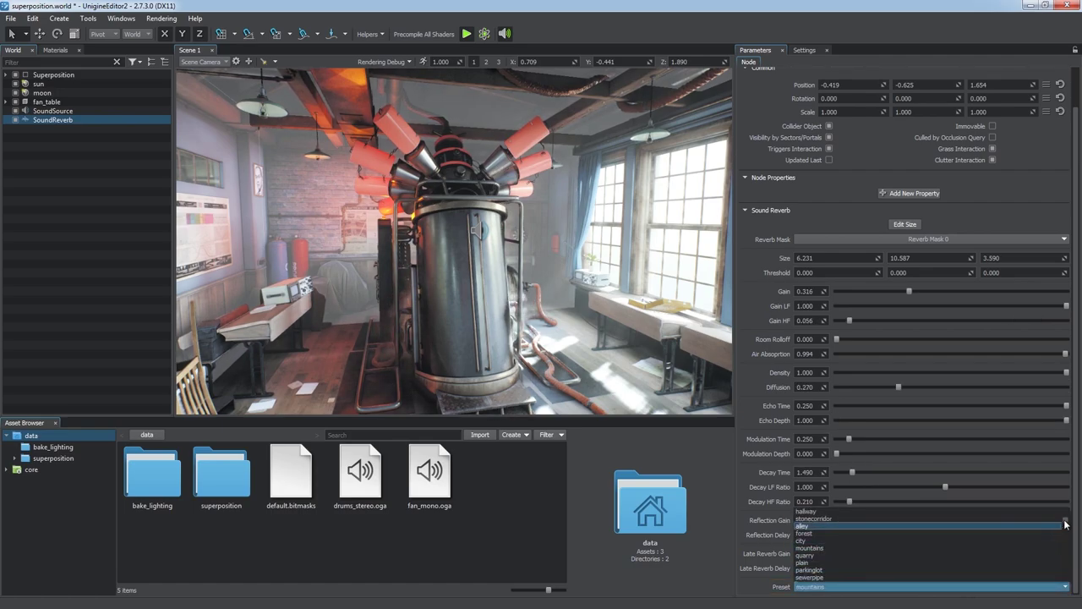
pyautogui.click(952, 514)
pyautogui.click(930, 583)
pyautogui.click(913, 562)
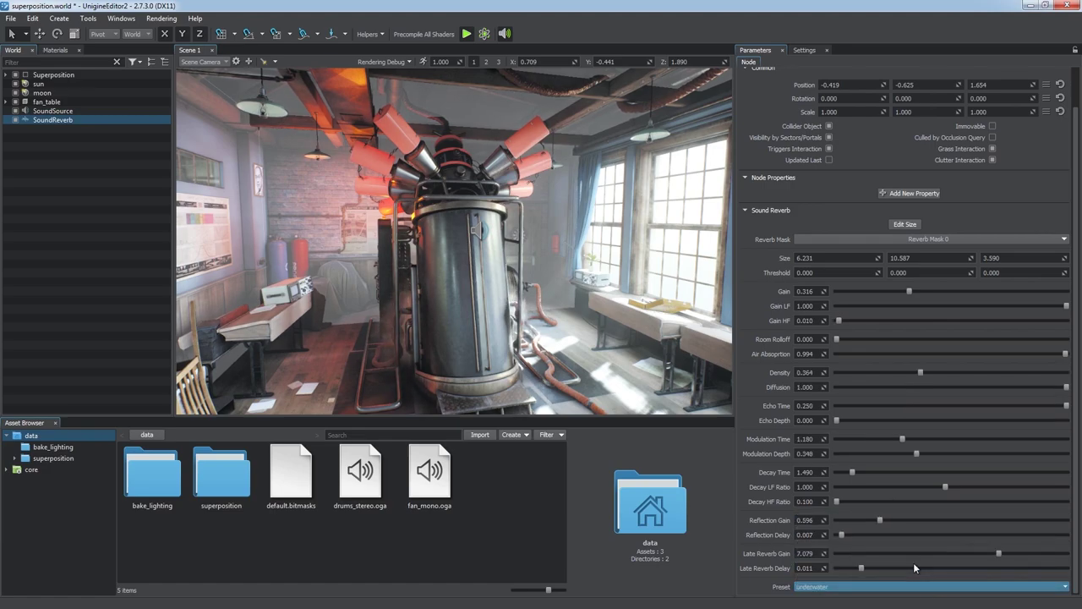
# Apply the castle_cupboard preset to the reverb zone and return the preset choice to Select Preset.
pyautogui.click(881, 583)
pyautogui.scroll(-3, 851, 578)
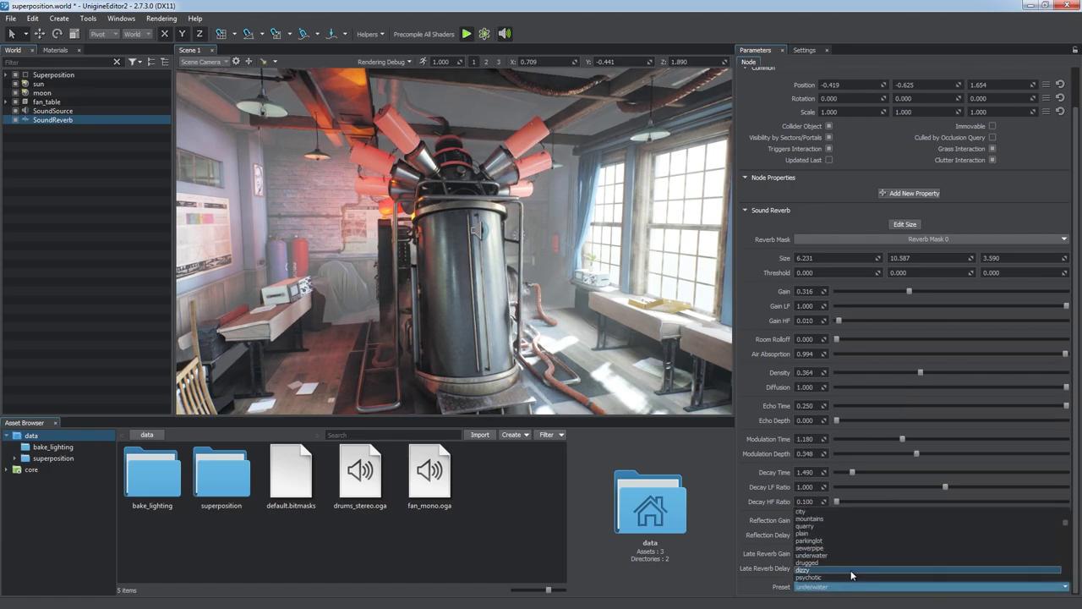
pyautogui.scroll(-1, 849, 578)
pyautogui.click(847, 541)
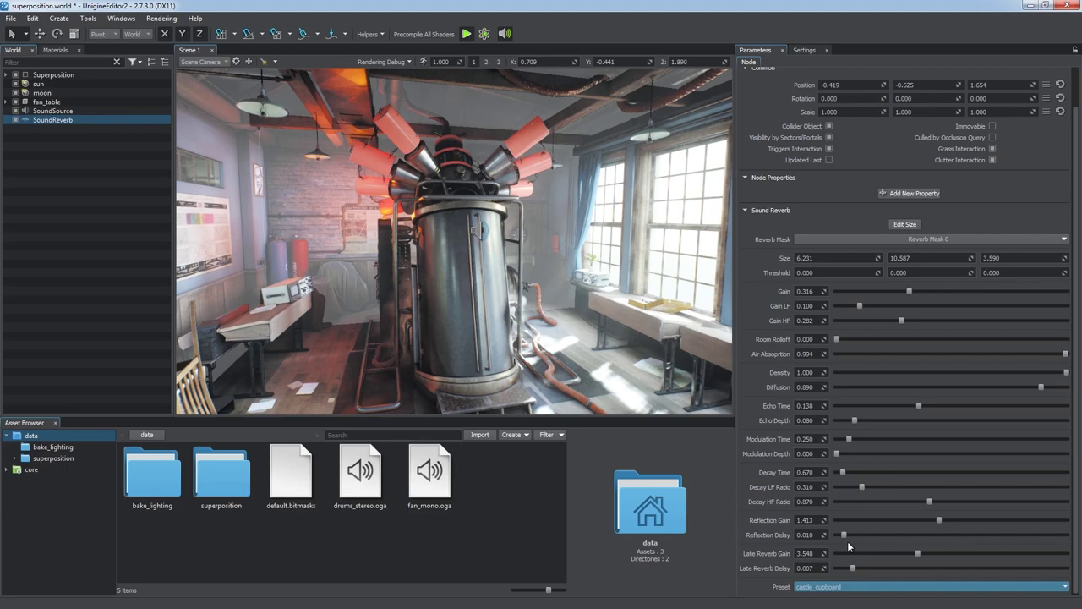
pyautogui.click(834, 586)
pyautogui.click(814, 511)
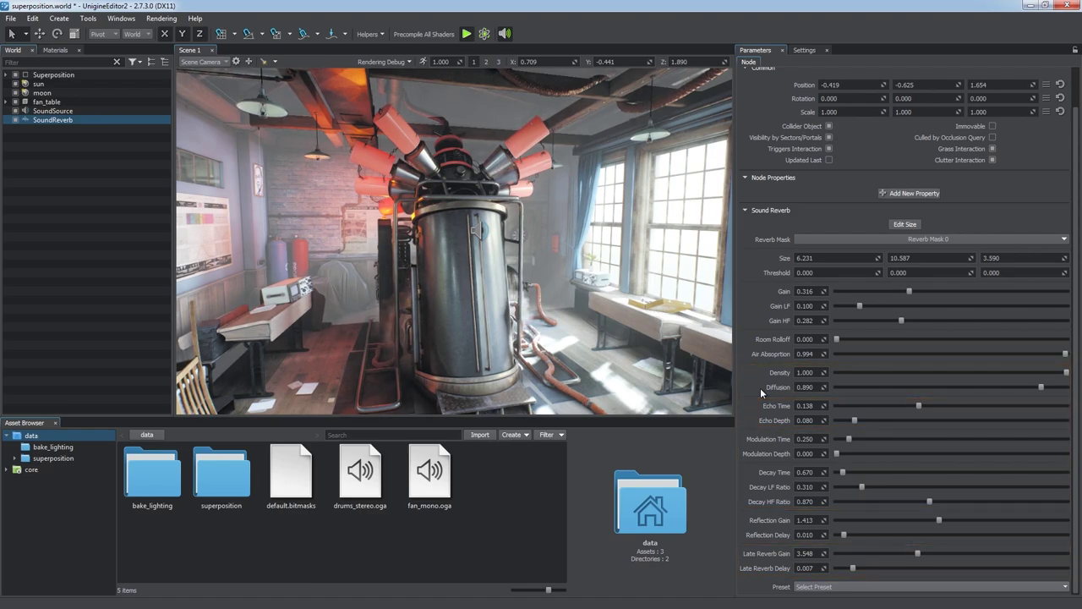
# Set the reverb zone's Gain to 0.388, Gain LF to 0.229, Gain HF to 0.176 and Room Rolloff to 8.680.
pyautogui.moveTo(910, 290); pyautogui.dragTo(981, 292)
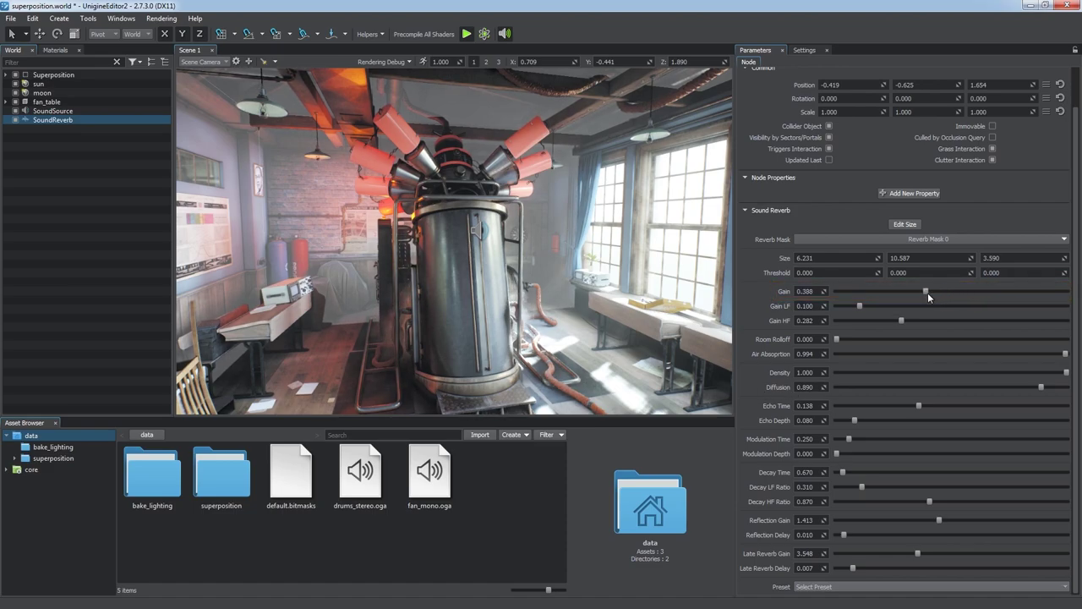
pyautogui.moveTo(858, 305); pyautogui.dragTo(981, 308)
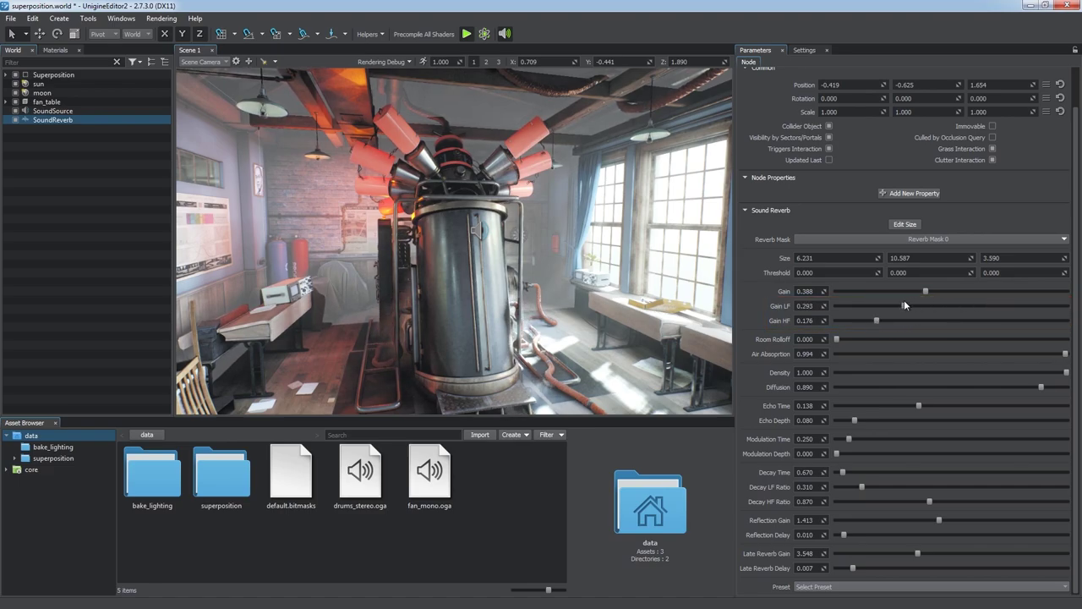
pyautogui.moveTo(887, 303); pyautogui.dragTo(889, 304)
pyautogui.moveTo(836, 339); pyautogui.dragTo(1009, 340)
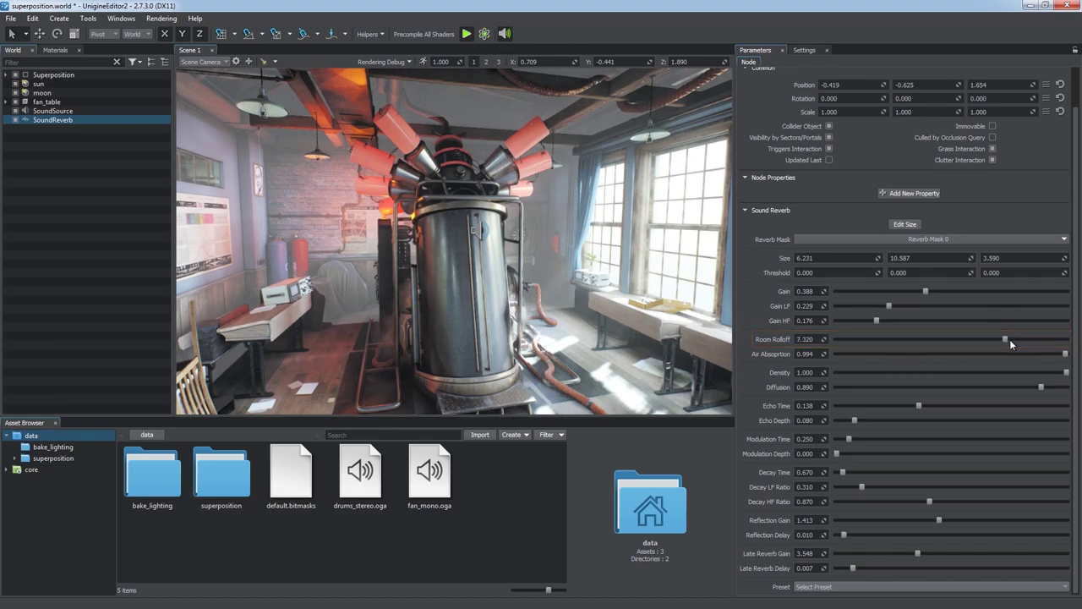
# Open a second Parameters window locked on the sound source, keeping the original one locked on the reverb zone.
pyautogui.click(121, 18)
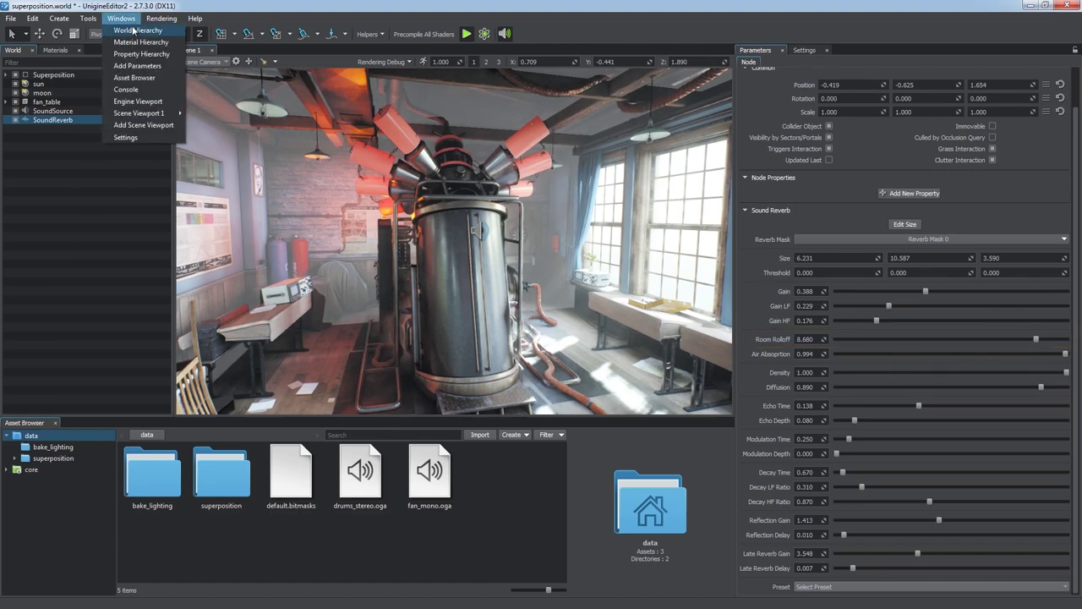
pyautogui.click(136, 70)
pyautogui.moveTo(325, 159); pyautogui.dragTo(150, 117)
pyautogui.click(1074, 49)
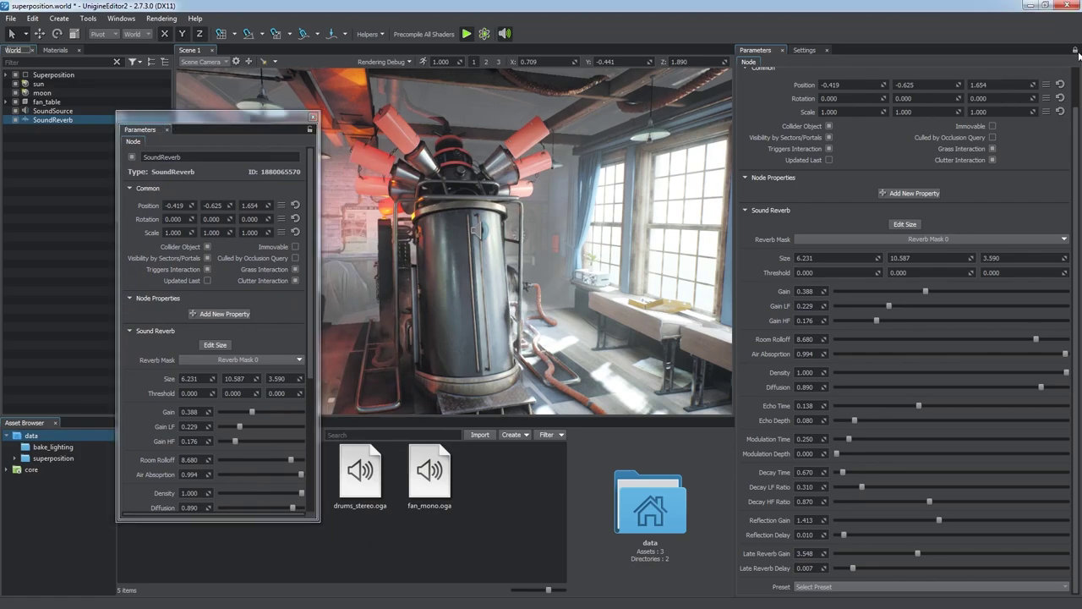
pyautogui.click(77, 111)
pyautogui.click(310, 130)
# Set the sound source's Room Rolloff to 6.780 and Air Absorption to 0.000, and the reverb zone's Air Absorption to 0.905.
pyautogui.moveTo(311, 245); pyautogui.dragTo(313, 337)
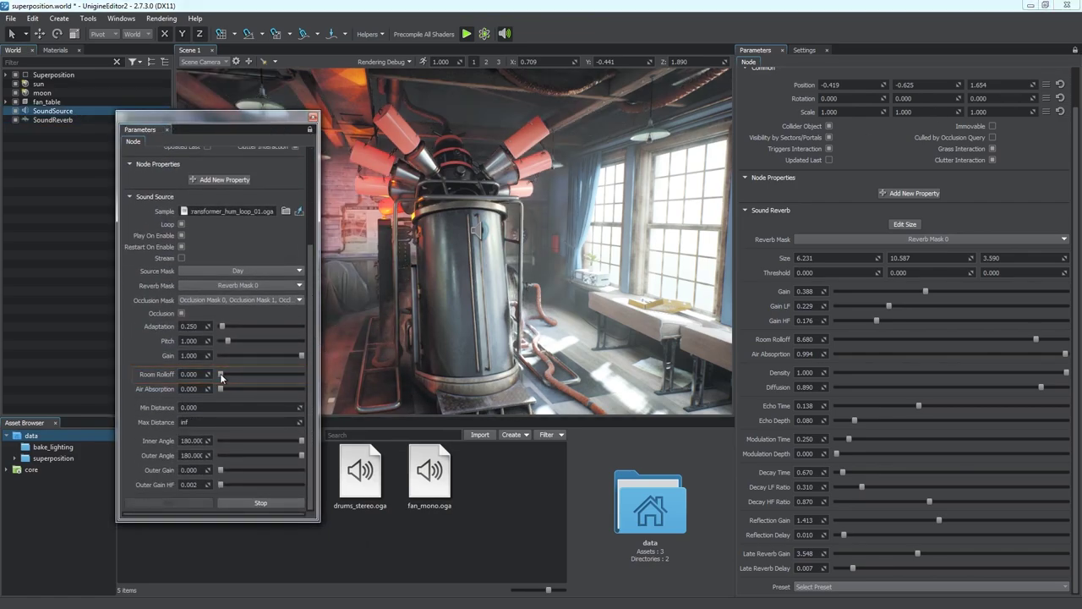
pyautogui.moveTo(276, 376); pyautogui.dragTo(276, 375)
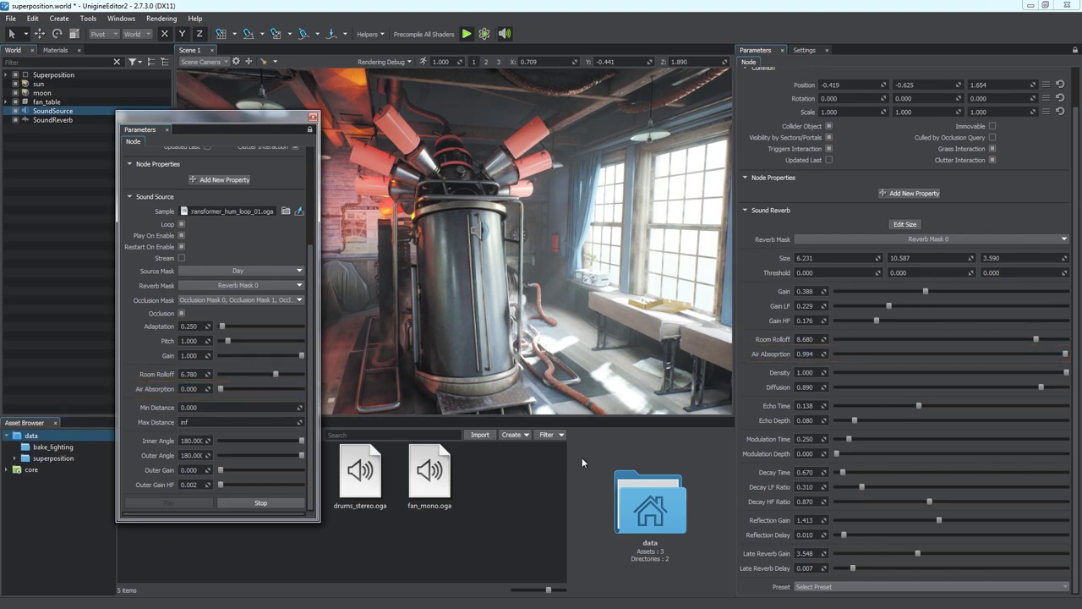
pyautogui.moveTo(869, 353); pyautogui.dragTo(859, 354)
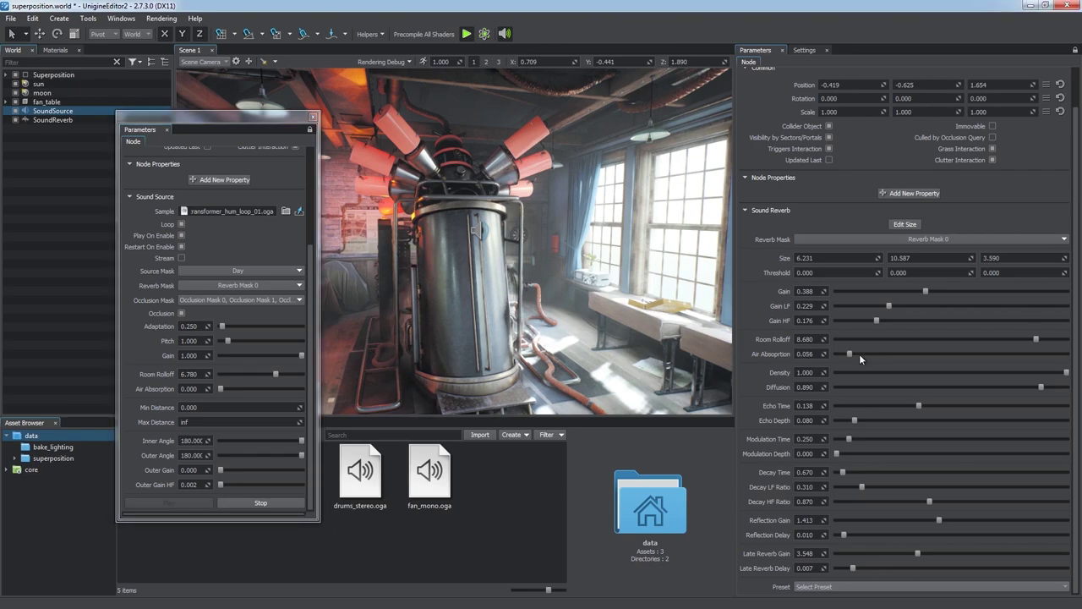
pyautogui.moveTo(990, 355); pyautogui.dragTo(1046, 354)
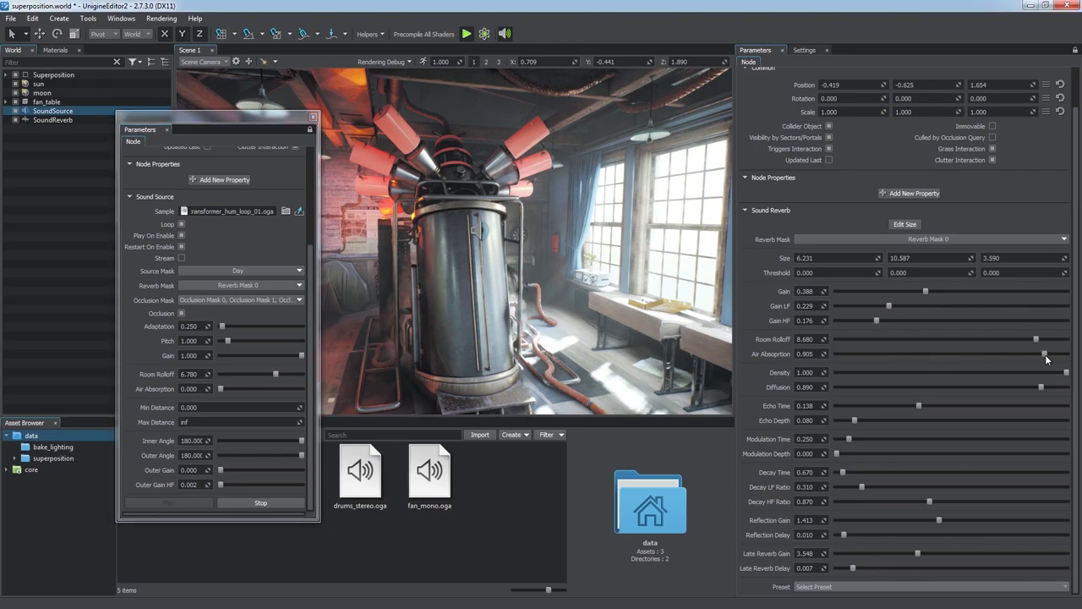
pyautogui.click(281, 389)
pyautogui.moveTo(281, 389); pyautogui.dragTo(164, 391)
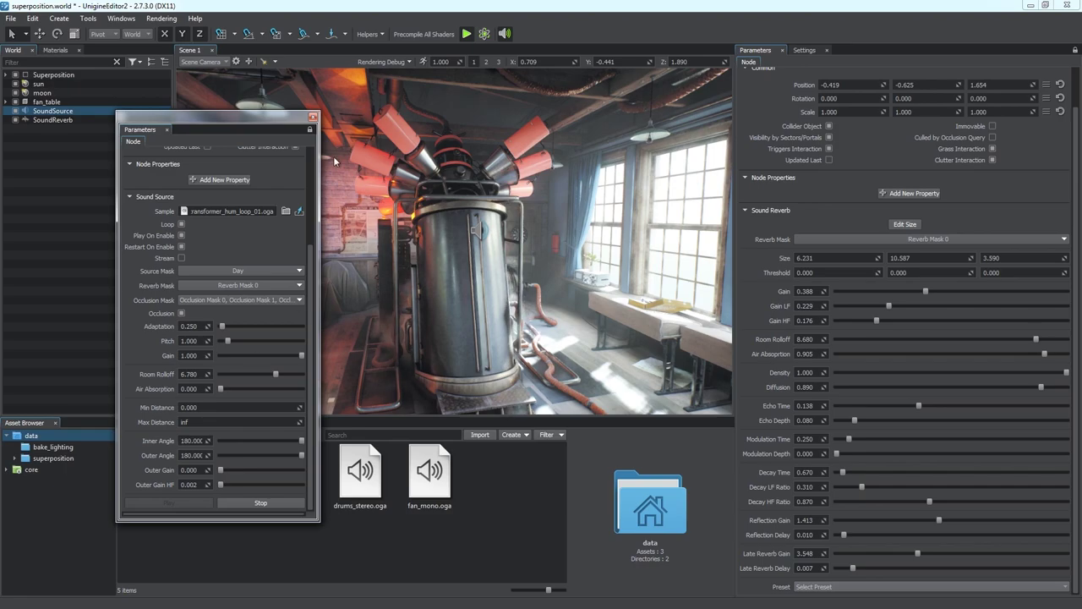
# Close the extra Parameters window, unlock the remaining one and reselect the reverb zone.
pyautogui.click(312, 116)
pyautogui.click(1075, 50)
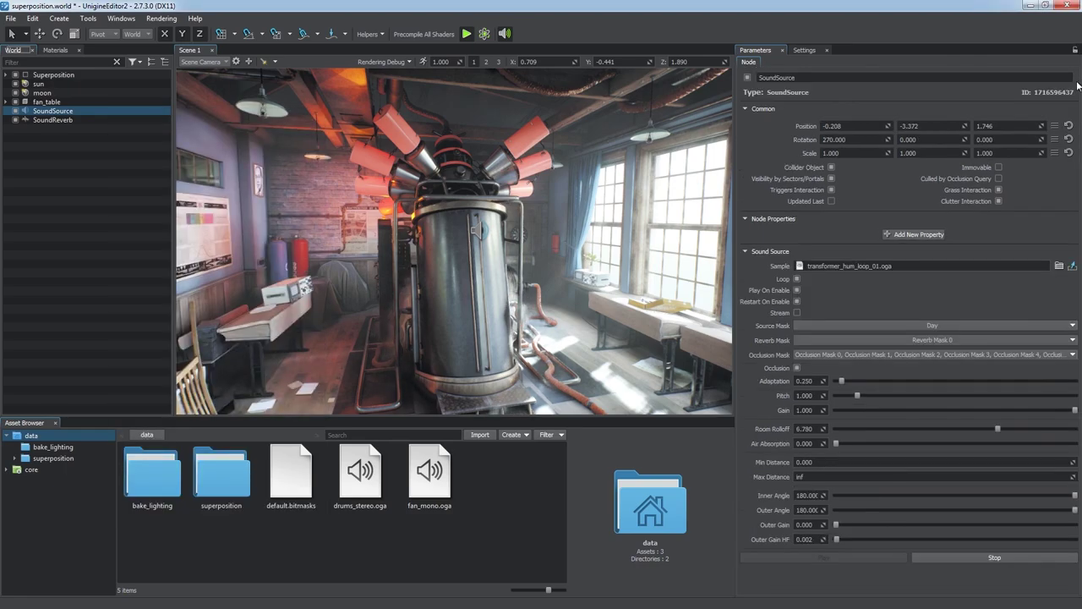
pyautogui.click(136, 119)
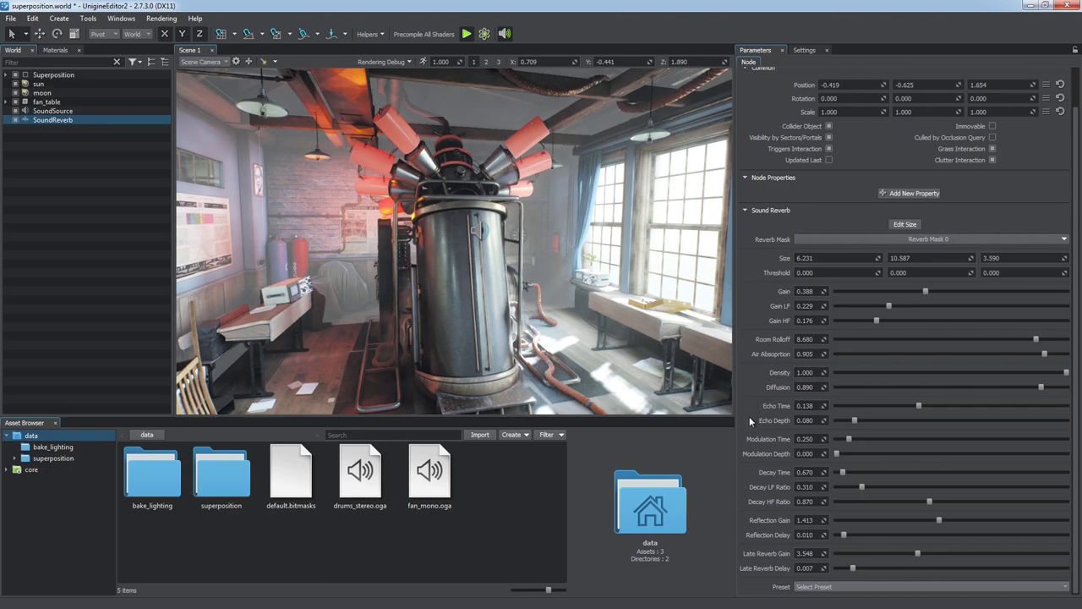
# Set the reverb zone's Density to 0.949, Diffusion to 1.000, Echo Time to 0.192, Echo Depth to 0.790 and Gain to 0.958.
pyautogui.moveTo(947, 370); pyautogui.dragTo(876, 374)
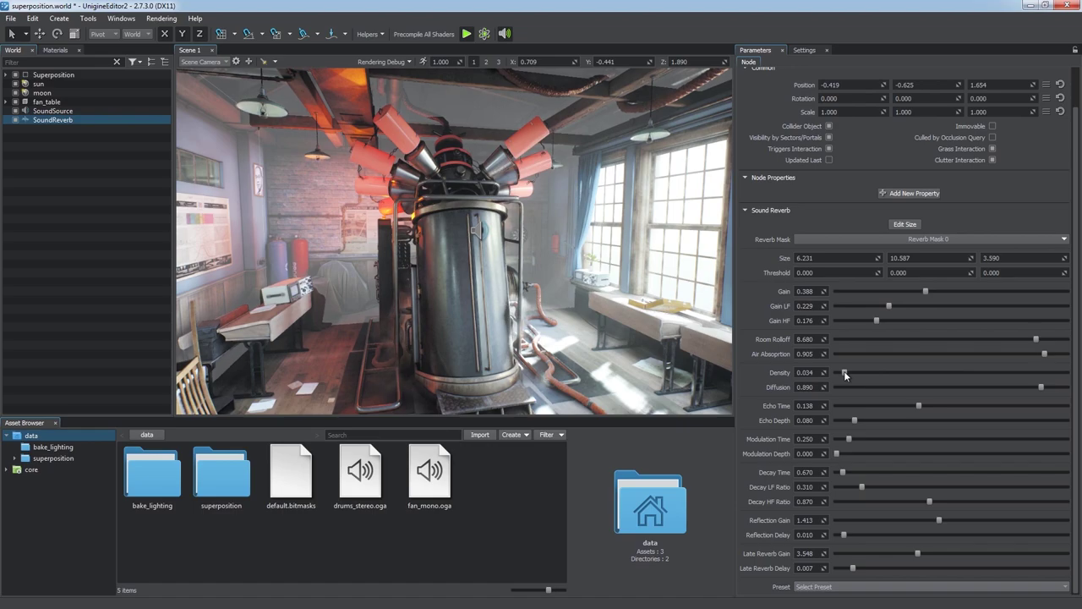
pyautogui.moveTo(979, 389); pyautogui.dragTo(996, 387)
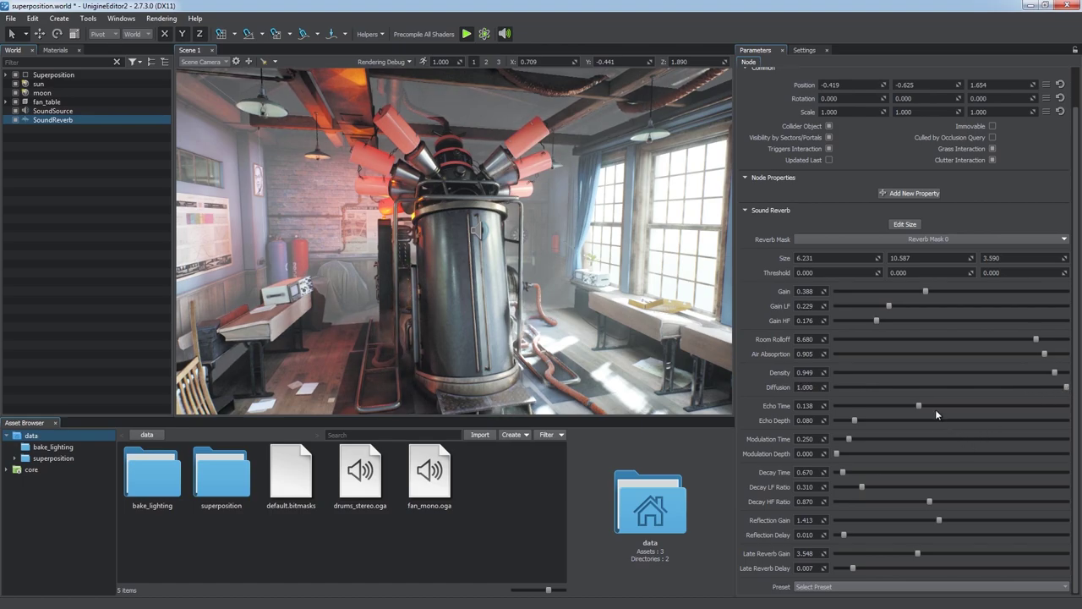
pyautogui.moveTo(980, 404); pyautogui.dragTo(1018, 420)
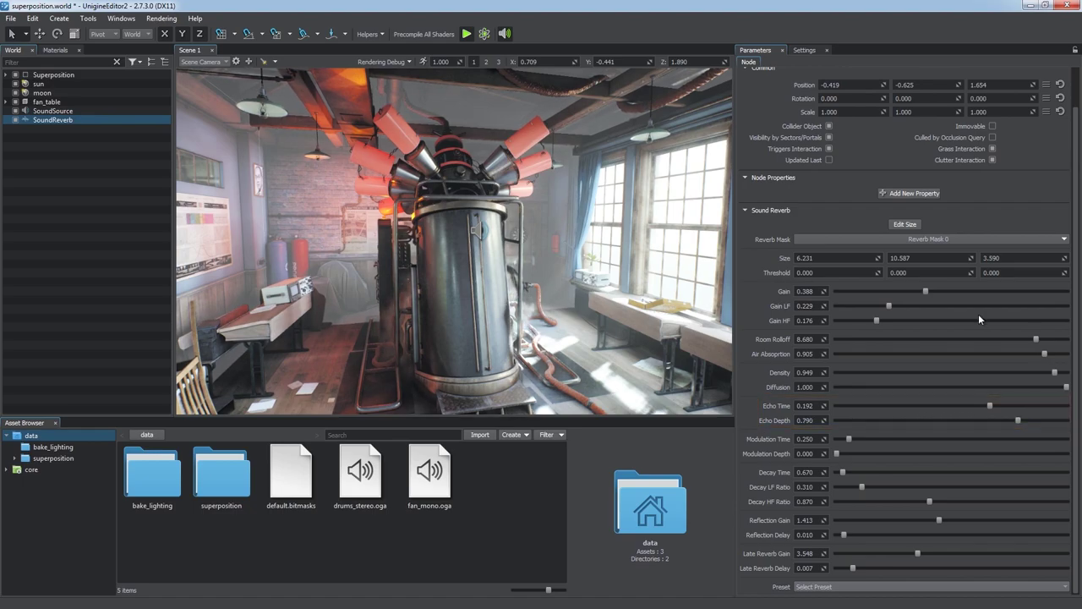
pyautogui.moveTo(990, 289); pyautogui.dragTo(1043, 293)
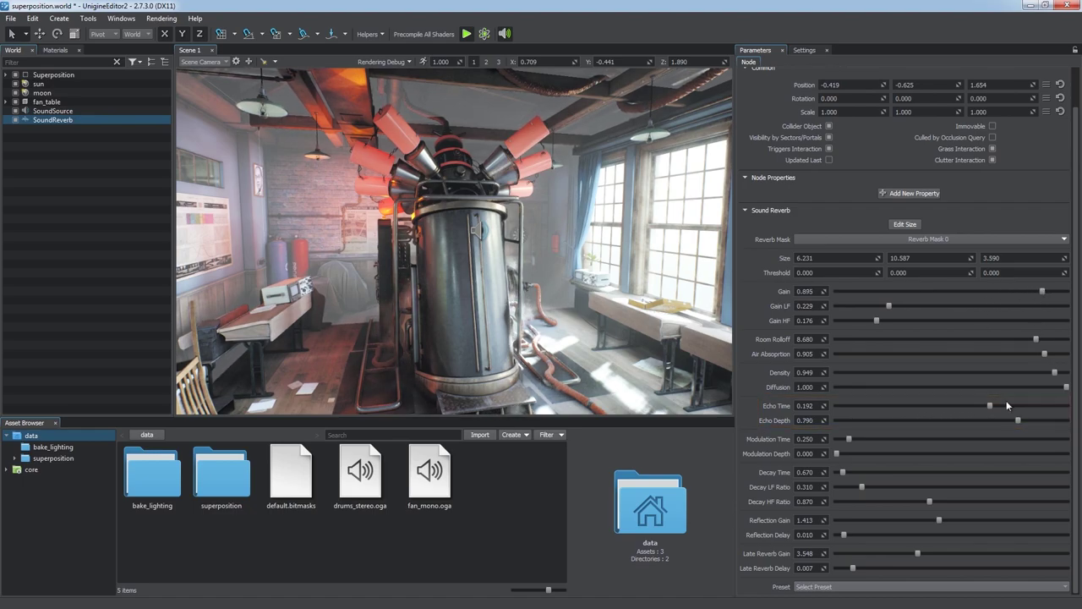
pyautogui.click(1057, 291)
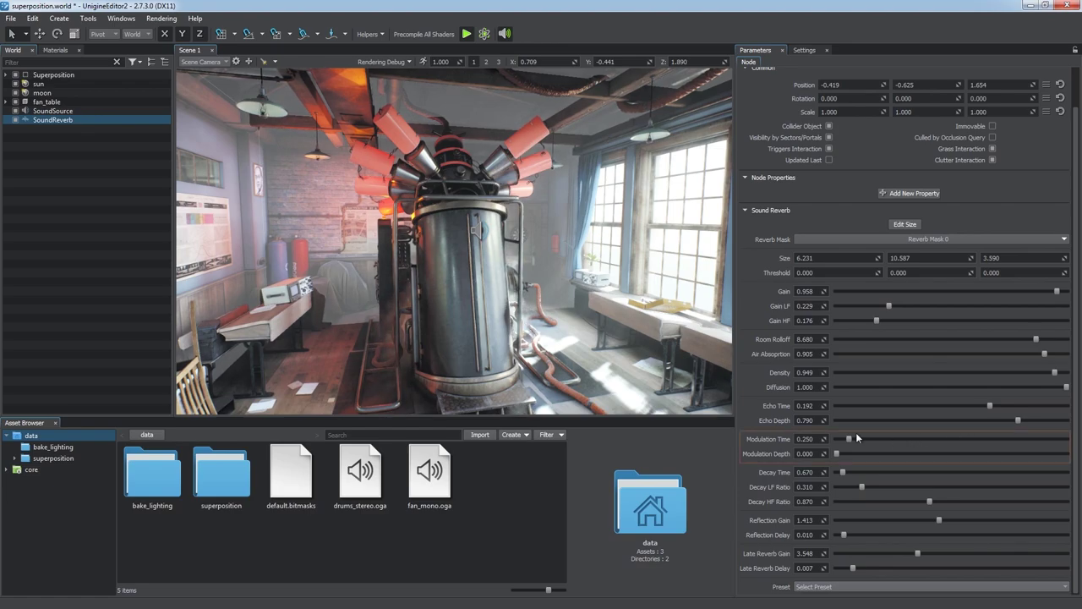
# Set Modulation Time to 0.048, Modulation Depth to 0.400, Decay Time to 1.115, Decay LF Ratio to 1.601 and Decay HF Ratio to 0.178.
pyautogui.moveTo(849, 439)
pyautogui.mouseDown()
pyautogui.moveTo(914, 437)
pyautogui.moveTo(935, 454)
pyautogui.mouseUp()
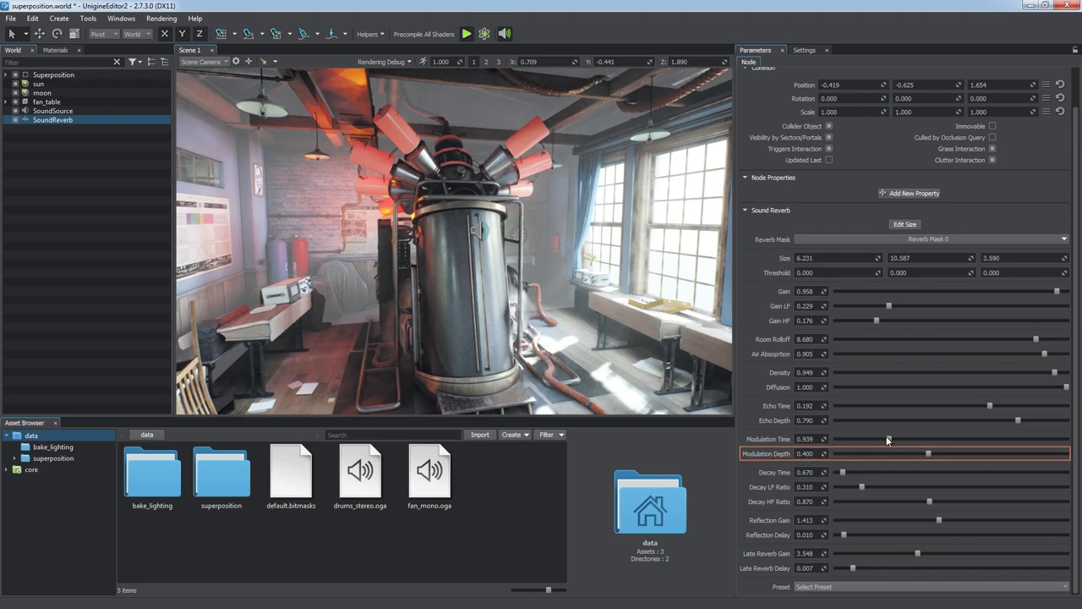
pyautogui.moveTo(843, 474); pyautogui.dragTo(1019, 484)
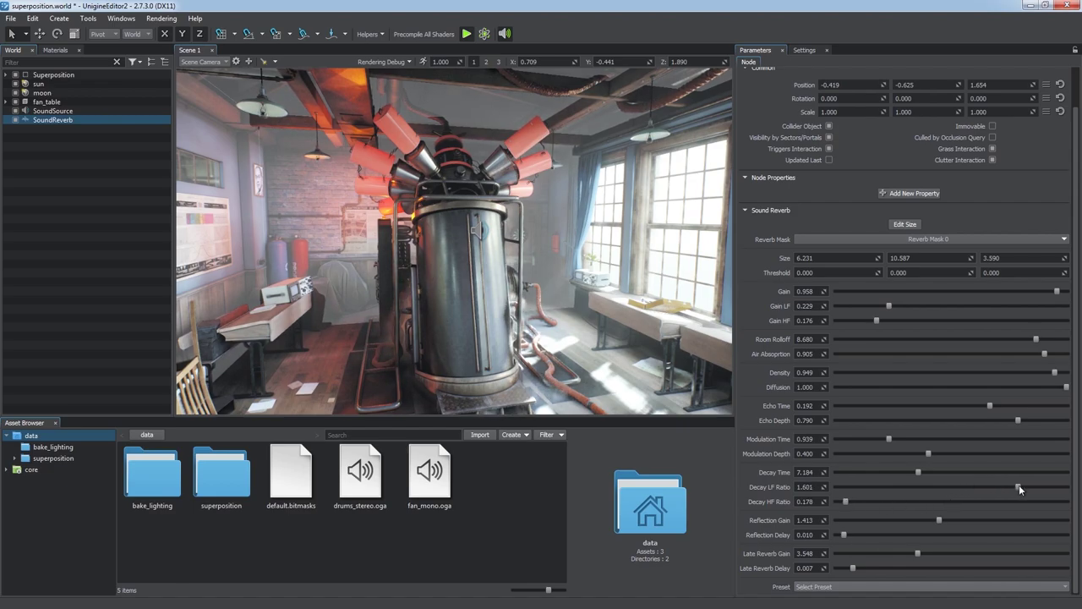
pyautogui.moveTo(869, 440); pyautogui.dragTo(837, 439)
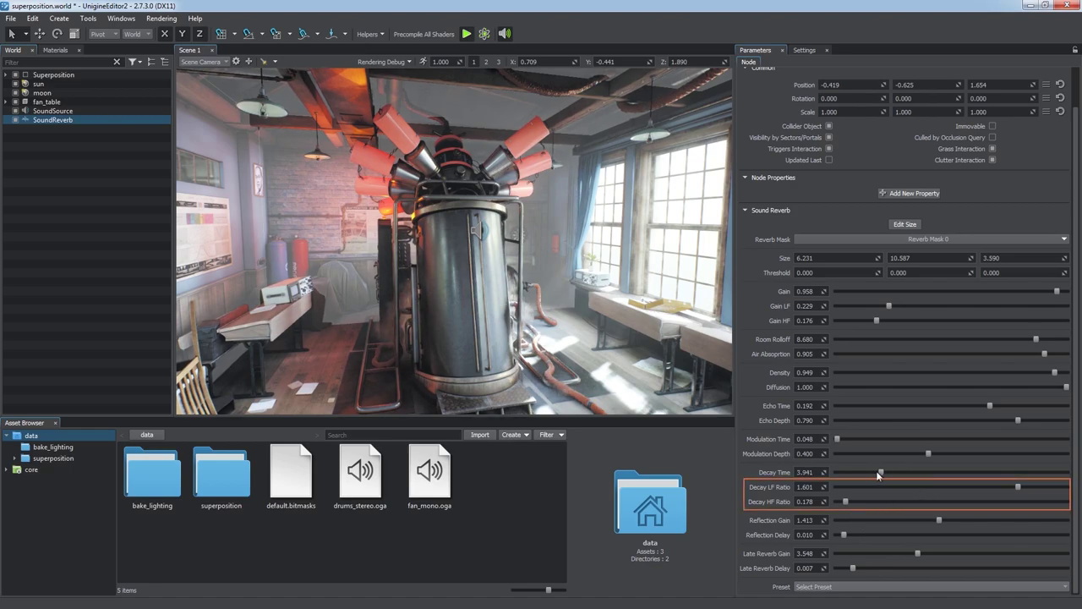
pyautogui.moveTo(918, 472); pyautogui.dragTo(847, 472)
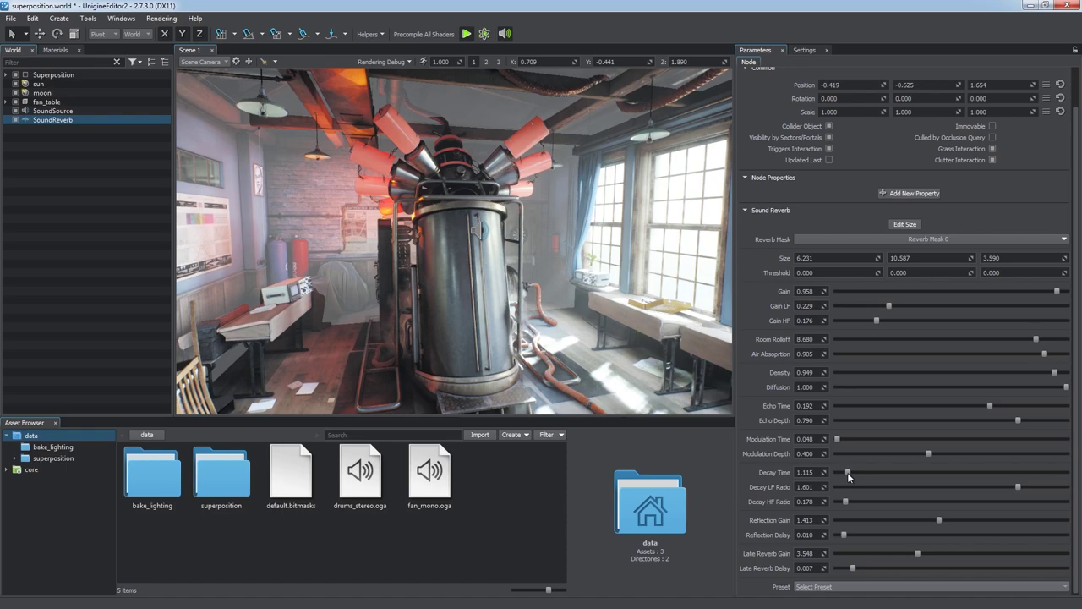
# Set the reverb zone's Reflection Gain to 2.613 and Reflection Delay to 0.179, and test the sound around the transformer.
pyautogui.moveTo(936, 519); pyautogui.dragTo(1027, 519)
pyautogui.moveTo(843, 534); pyautogui.dragTo(973, 536)
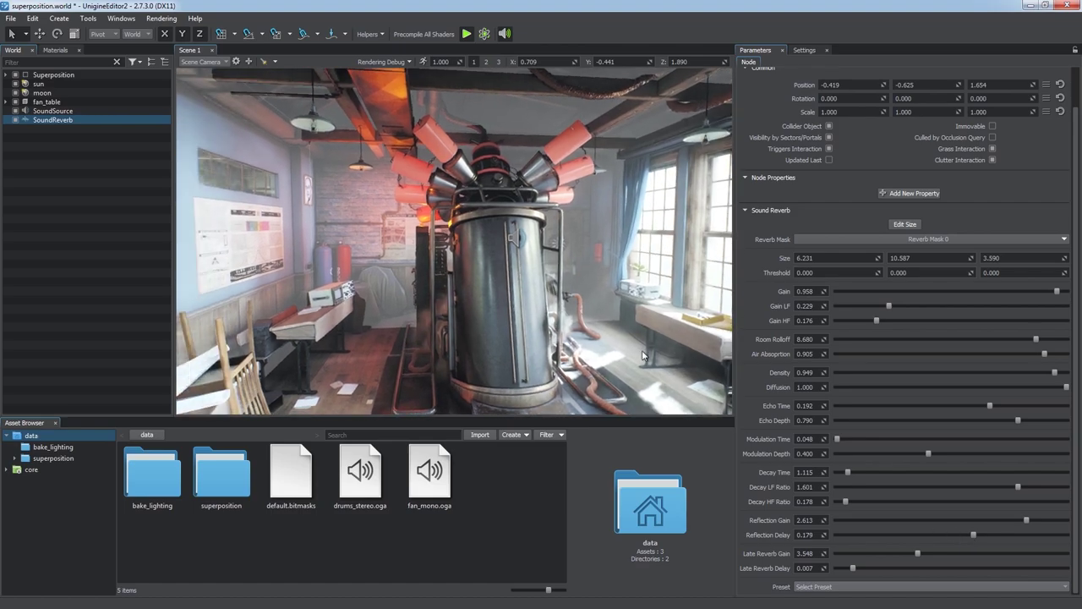
pyautogui.moveTo(643, 351); pyautogui.dragTo(489, 359, button='right')
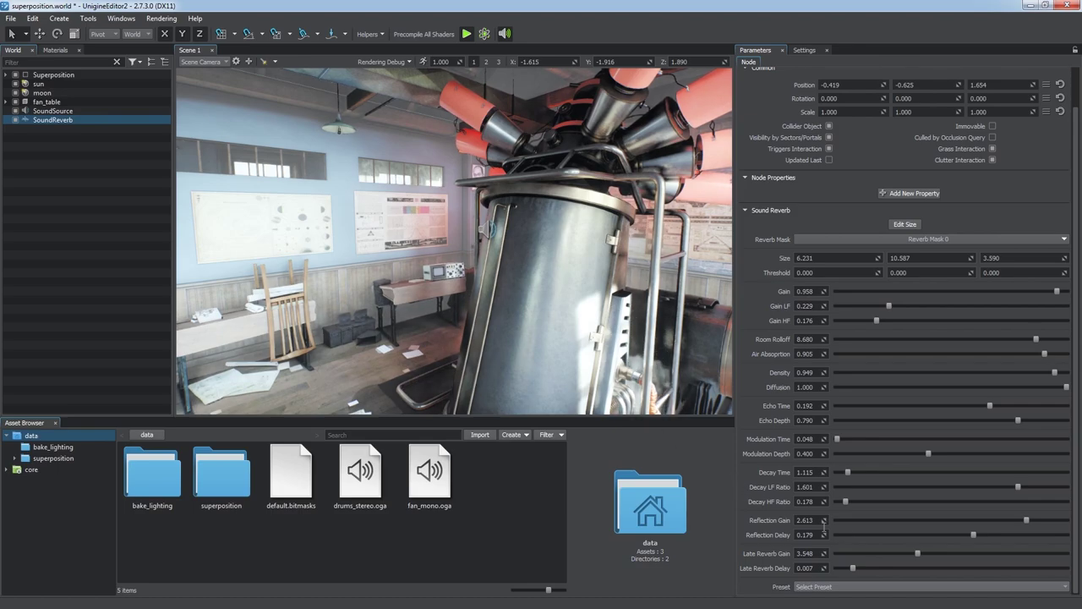
# Set Late Reverb Gain to 8.270, Late Reverb Delay to 0.078 and Reflection Gain to 1.672, and test the sound around the transformer.
pyautogui.click(852, 521)
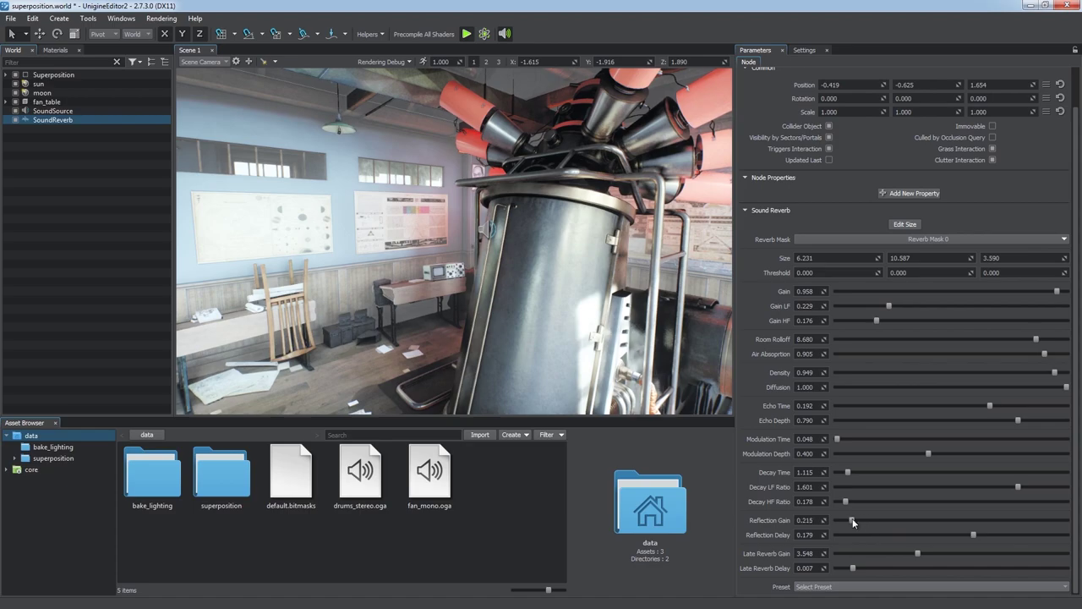
pyautogui.moveTo(852, 521); pyautogui.dragTo(880, 522)
pyautogui.moveTo(919, 553); pyautogui.dragTo(1029, 552)
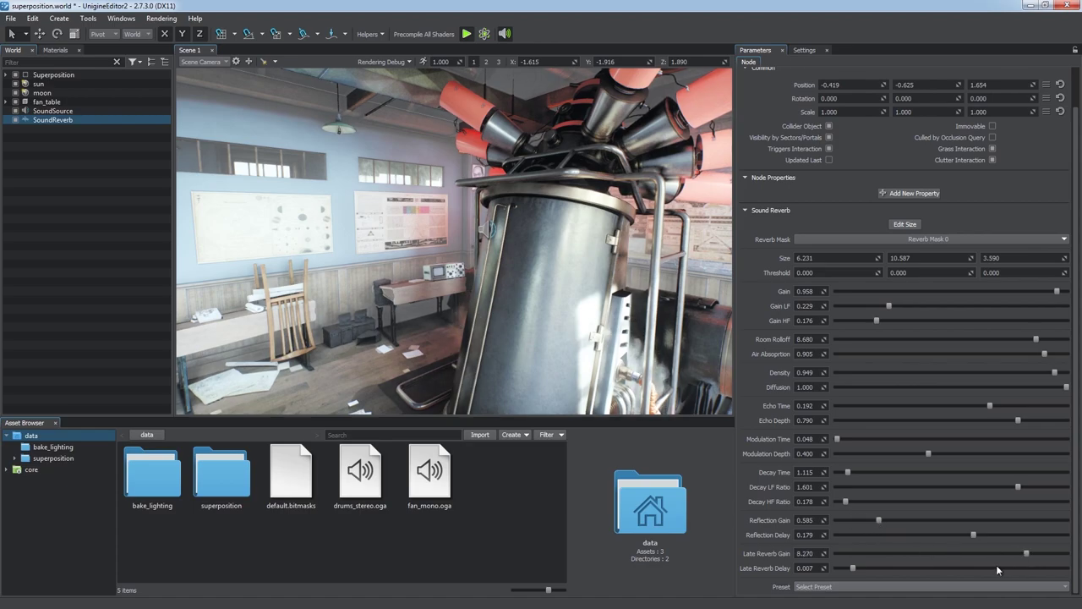
pyautogui.click(1015, 567)
pyautogui.moveTo(879, 520); pyautogui.dragTo(959, 521)
pyautogui.press('a')
pyautogui.moveTo(505, 259); pyautogui.dragTo(730, 266, button='right')
pyautogui.press('a')
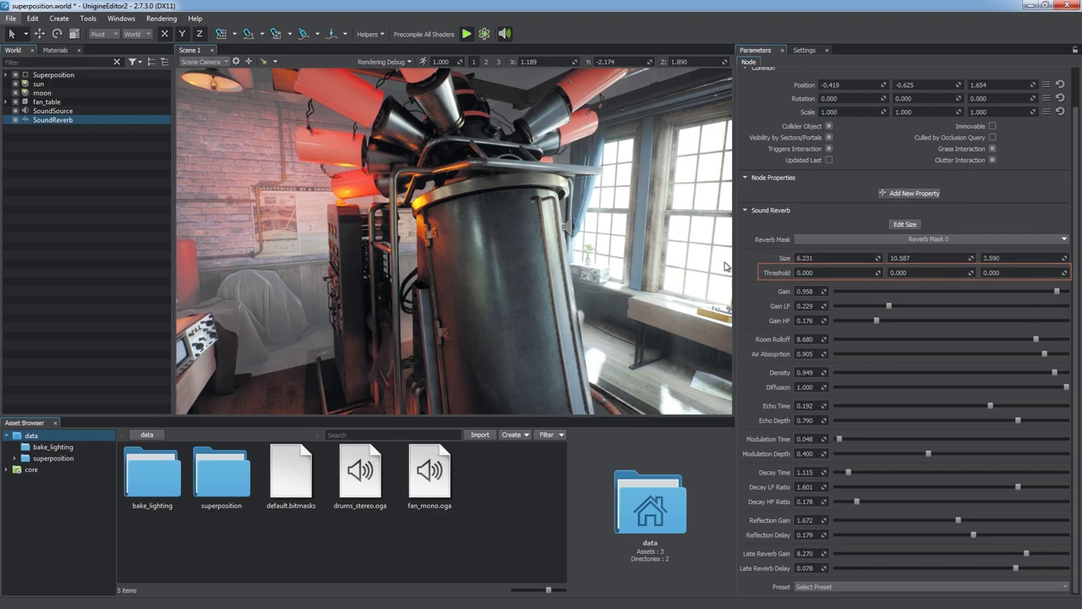
# Set the reverb zone's Threshold to 1 on all three axes.
pyautogui.moveTo(826, 273); pyautogui.dragTo(795, 275)
pyautogui.write('1')
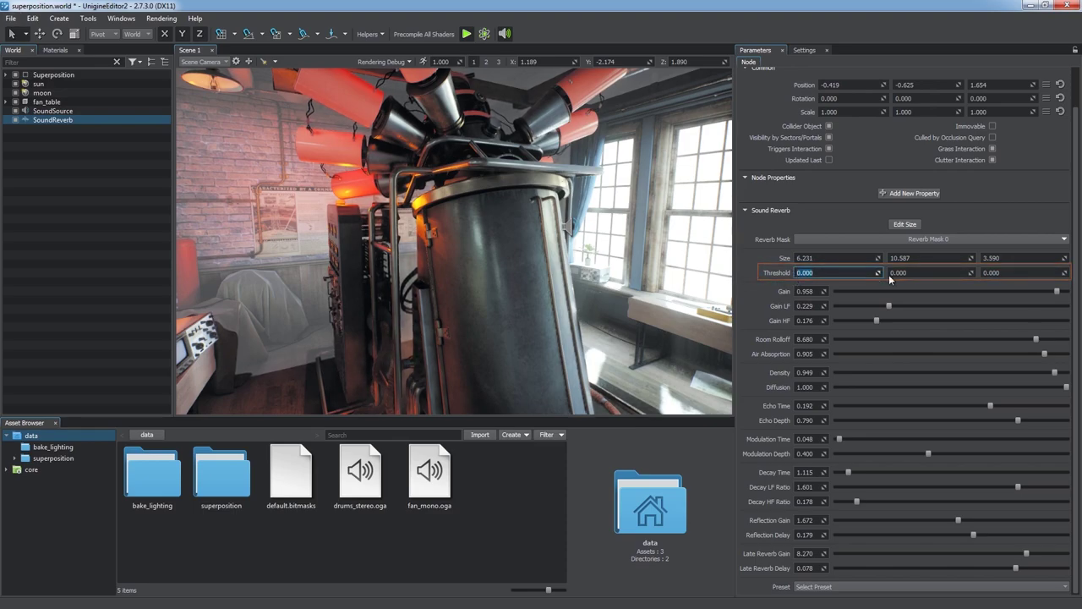
pyautogui.press('Tab')
pyautogui.write('1')
pyautogui.press('Tab')
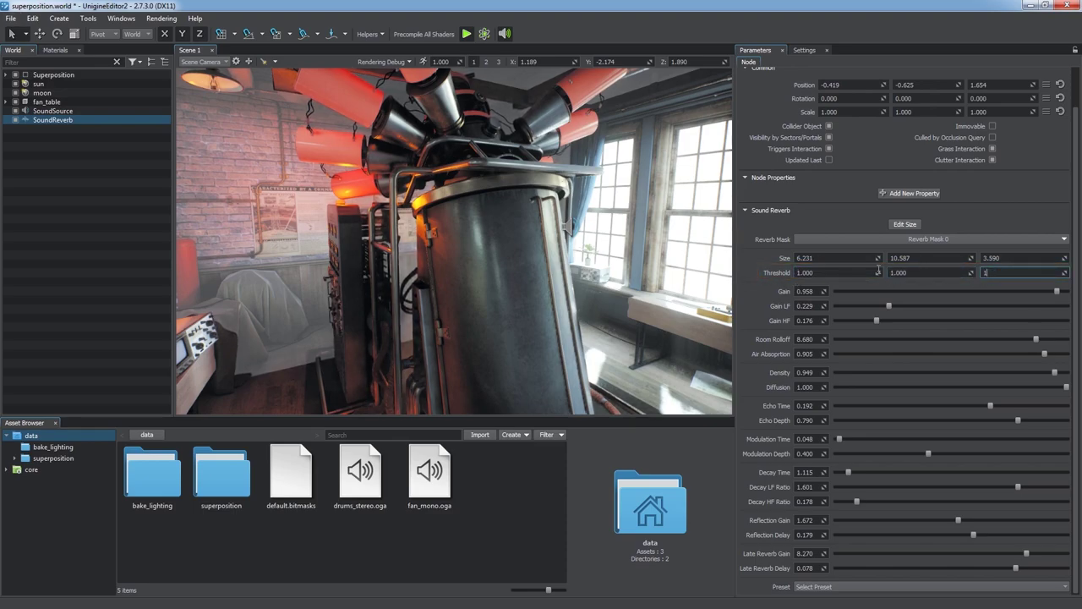
# Enter 1 as the reverb zone's Threshold on the third axis.
pyautogui.write('1')
pyautogui.press('Return')
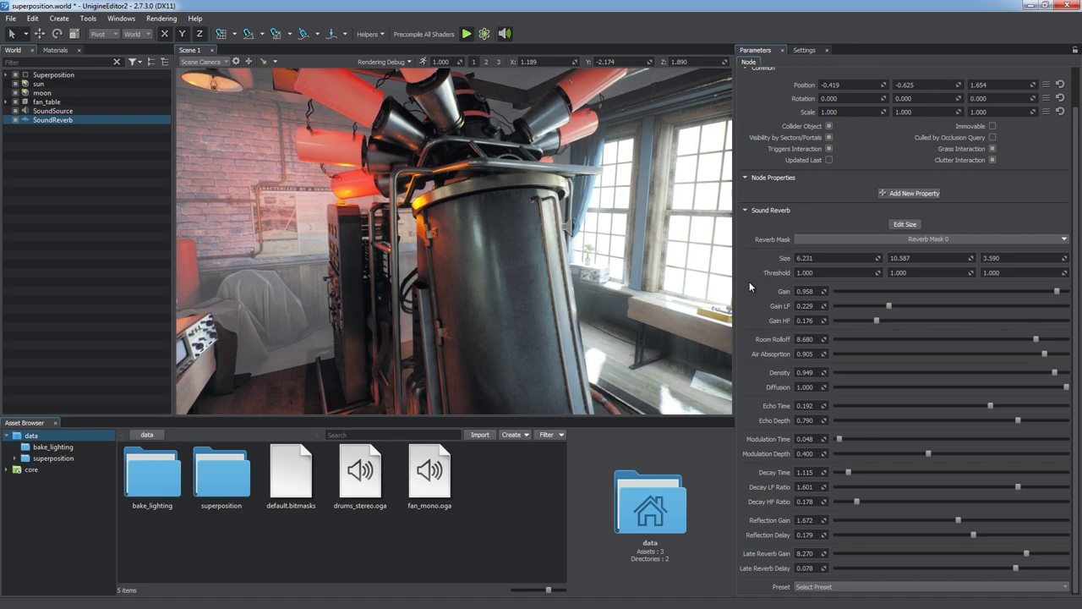
# In the world's sound settings, set Source Reverb Mode to Multiple and try Disable.
pyautogui.click(801, 50)
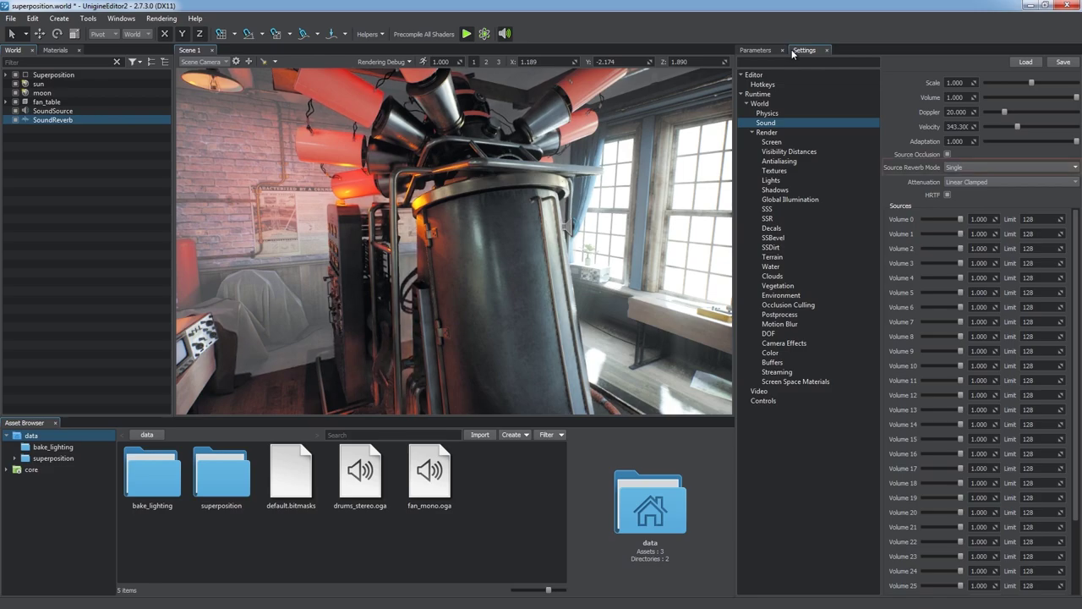
pyautogui.click(972, 168)
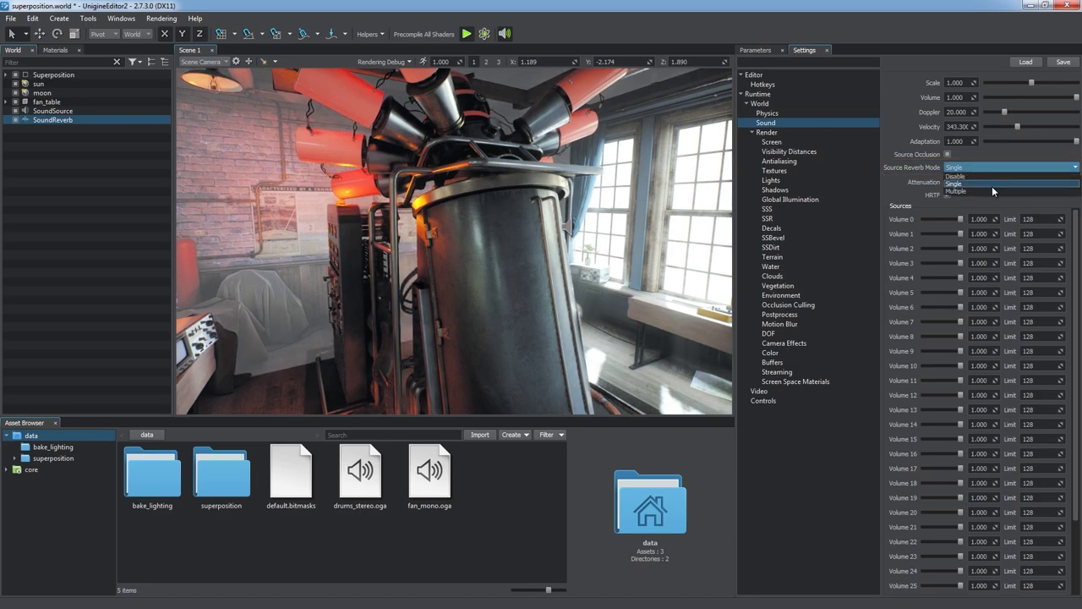
pyautogui.click(991, 189)
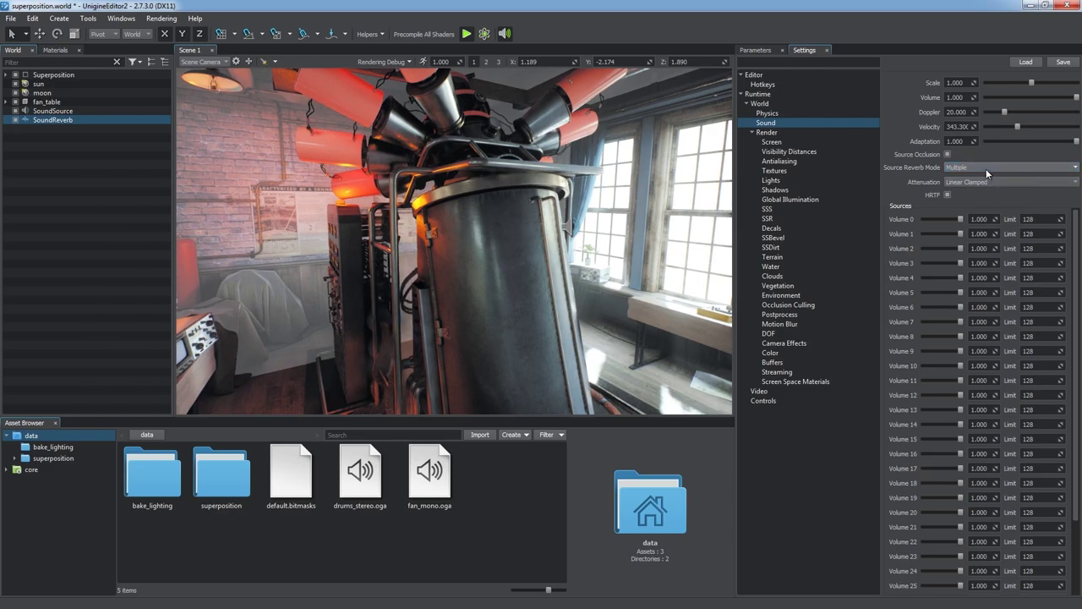
pyautogui.click(986, 168)
pyautogui.click(985, 176)
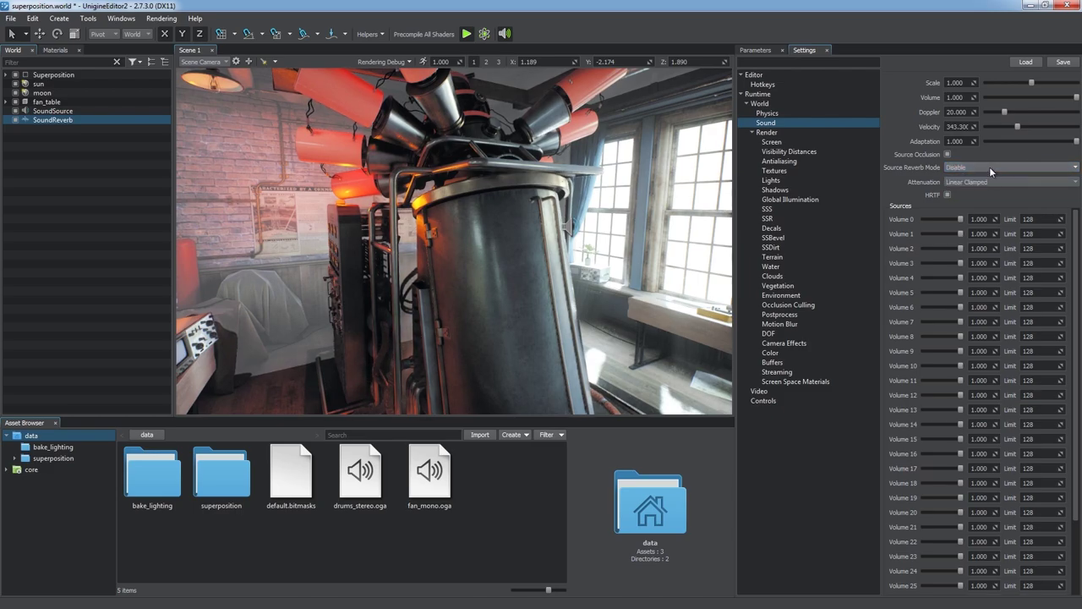
pyautogui.click(989, 167)
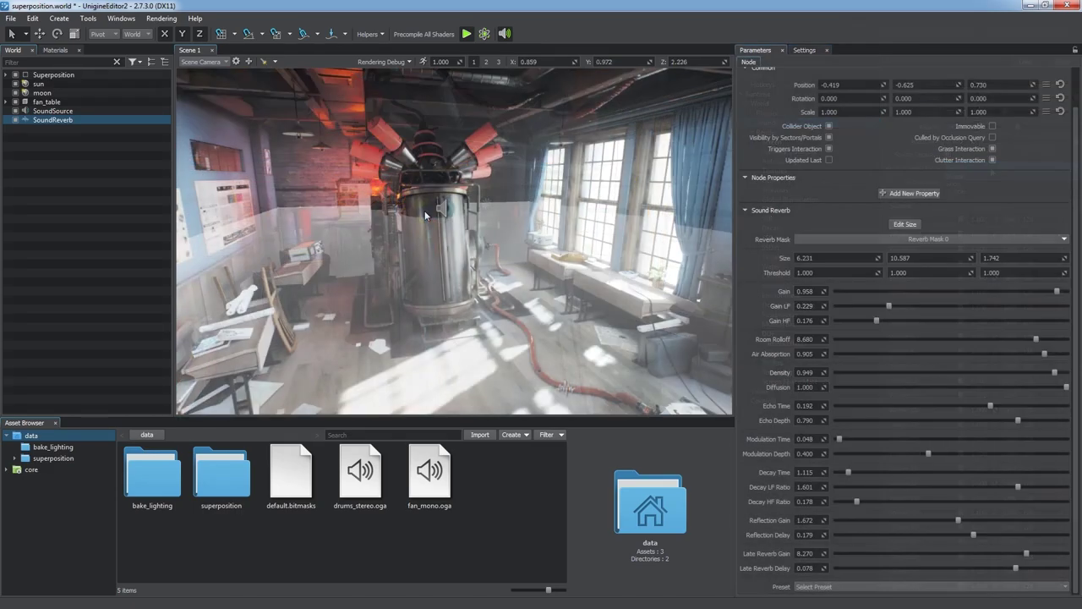
# Add a global water object to the scene.
pyautogui.rightClick(433, 212)
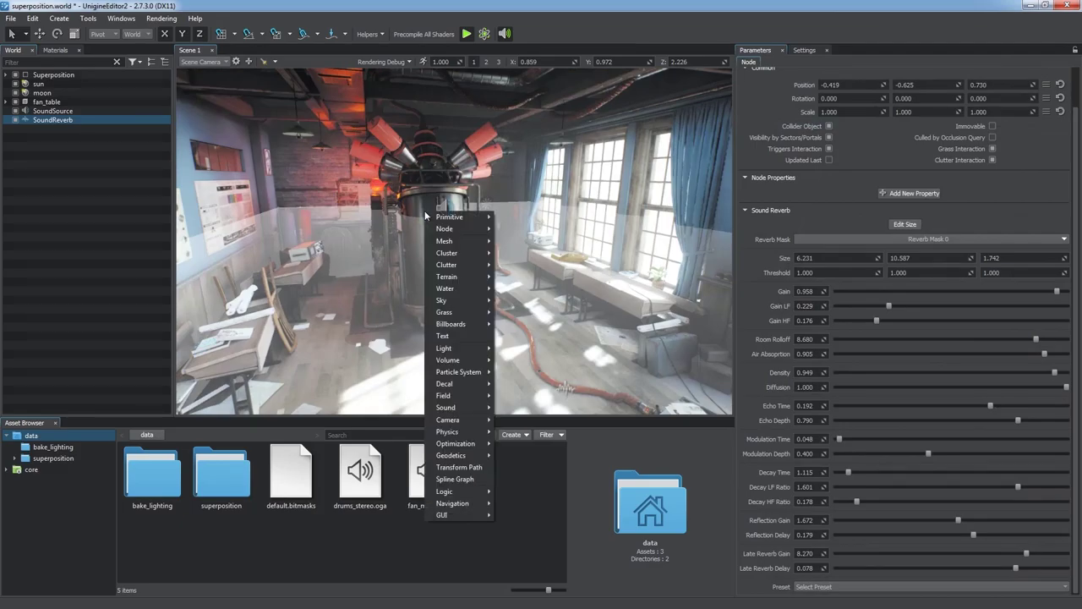
pyautogui.moveTo(457, 288)
pyautogui.click(521, 290)
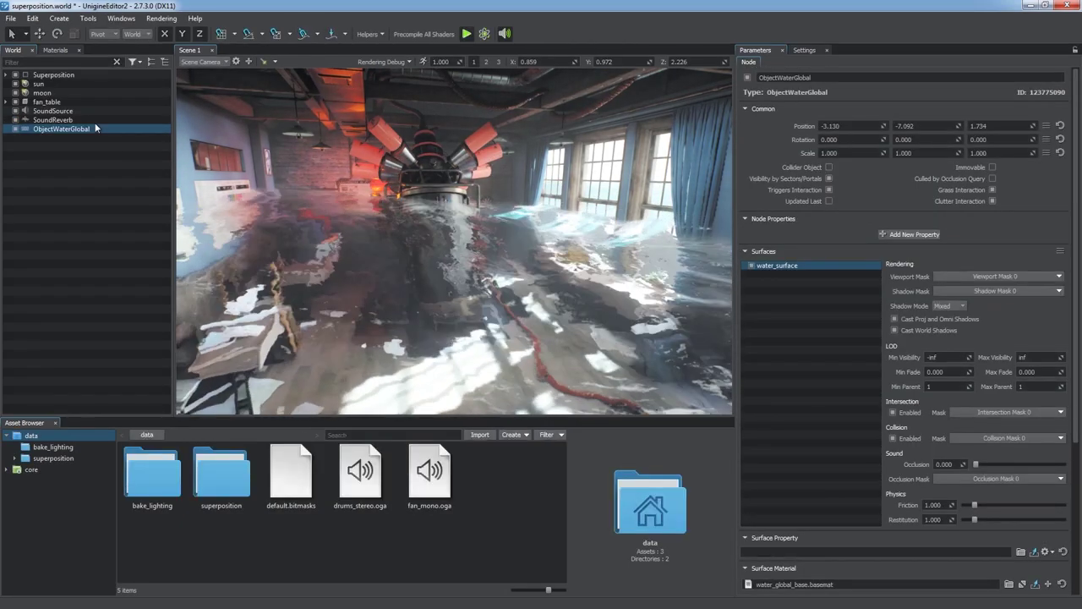
# Extend the SoundReverb zone upward toward the water surface, to a height of about 1.859.
pyautogui.click(93, 120)
pyautogui.click(902, 224)
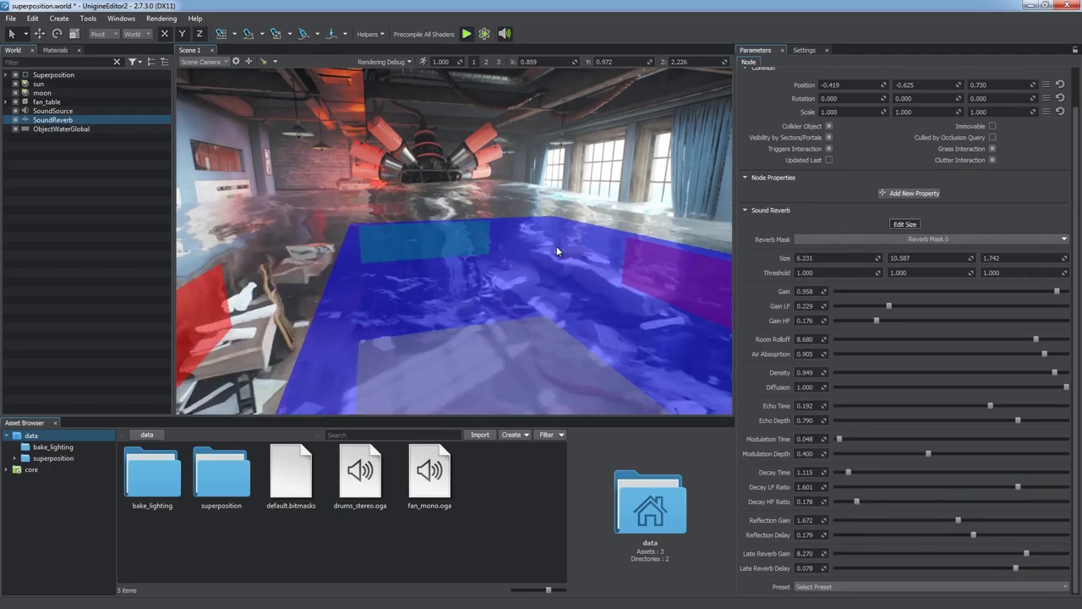
pyautogui.moveTo(545, 191); pyautogui.dragTo(546, 169)
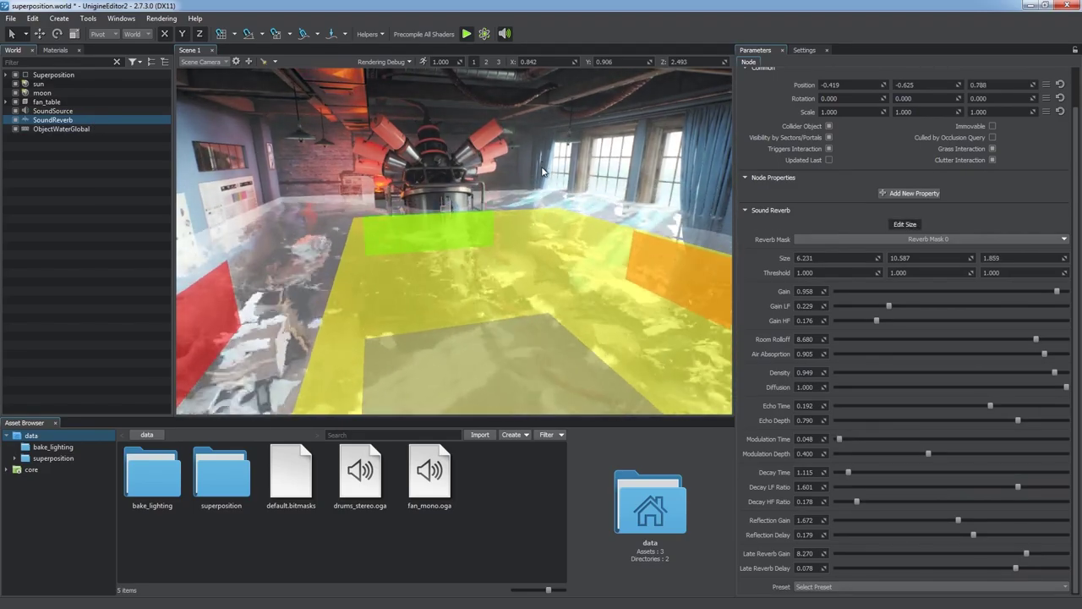
pyautogui.click(905, 226)
# Apply the underwater preset to the reverb zone.
pyautogui.moveTo(632, 208); pyautogui.dragTo(611, 208, button='right')
pyautogui.click(832, 586)
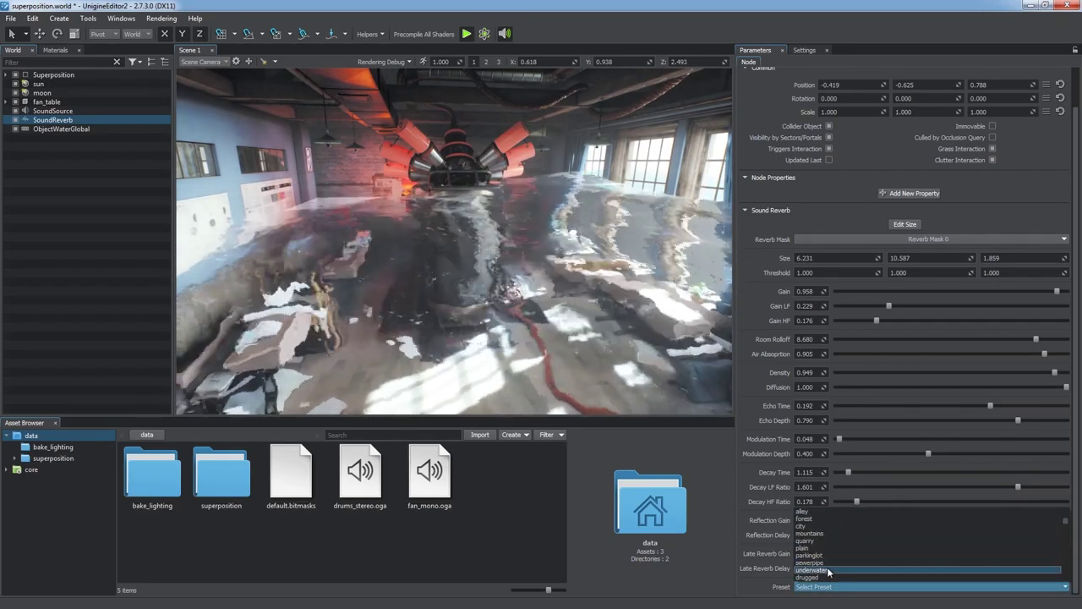
pyautogui.click(816, 569)
# Test the underwater reverb by moving the camera through the flooded room with the reverb zone deselected.
pyautogui.press('w')
pyautogui.press('d')
pyautogui.moveTo(544, 312); pyautogui.dragTo(529, 257, button='right')
pyautogui.click(93, 203)
pyautogui.press('w')
pyautogui.moveTo(406, 265); pyautogui.dragTo(484, 299, button='right')
pyautogui.press('q')
pyautogui.press('q')
pyautogui.press('d')
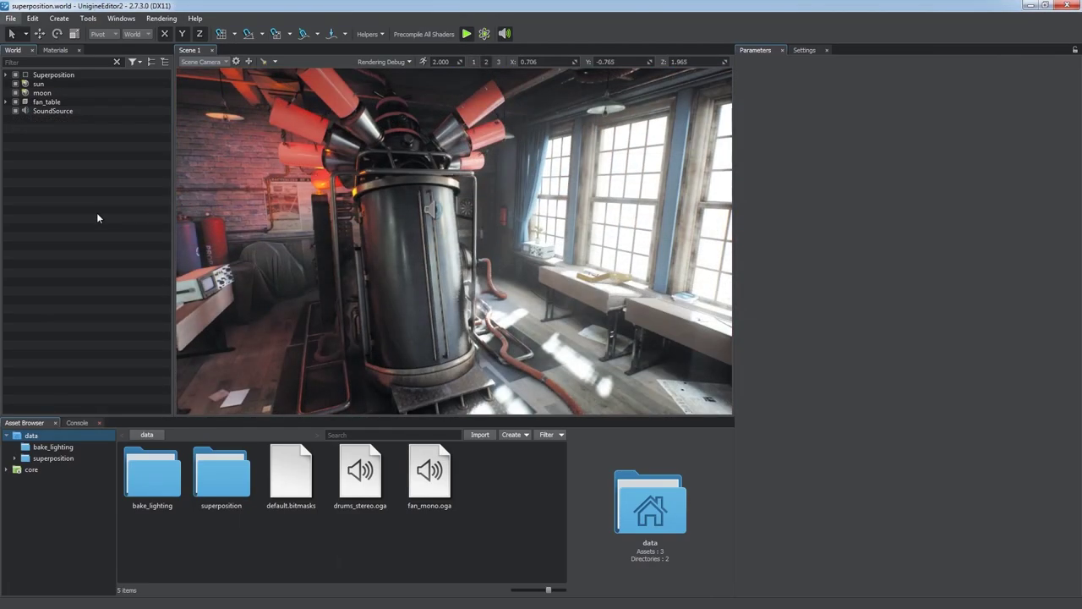
# Try a global sound Scale of 1.370 and reset it to 1.
pyautogui.click(803, 50)
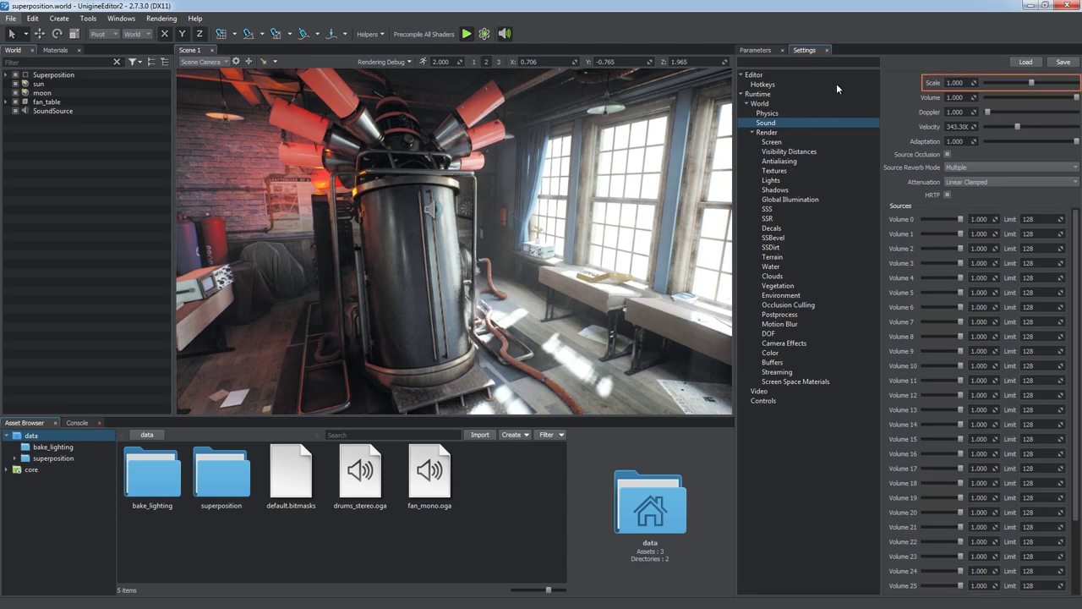
pyautogui.moveTo(1028, 85)
pyautogui.mouseDown()
pyautogui.moveTo(1013, 82)
pyautogui.moveTo(1051, 84)
pyautogui.mouseUp()
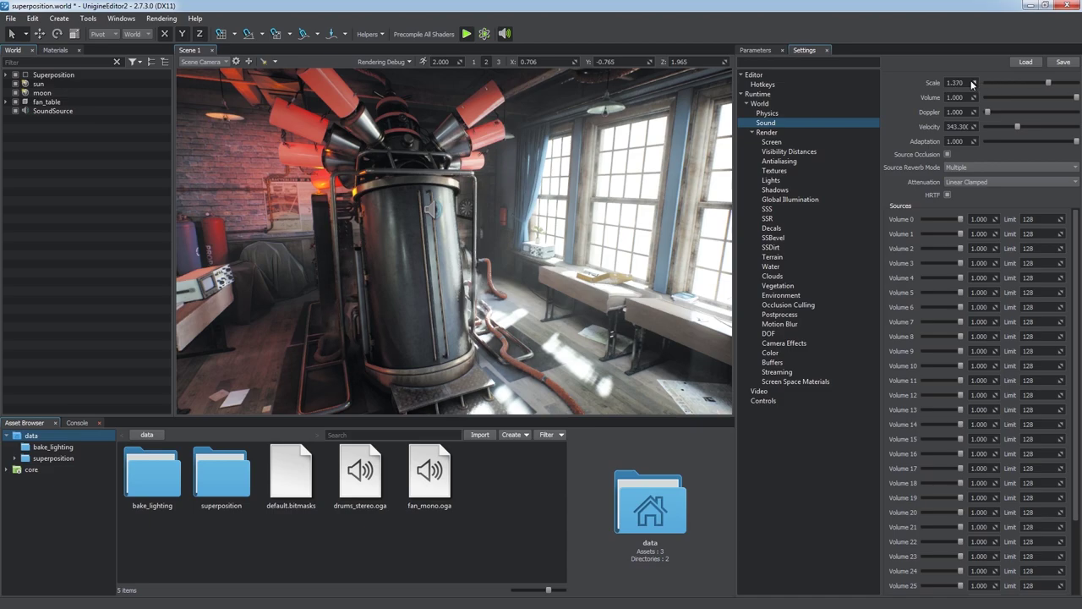
pyautogui.moveTo(969, 83); pyautogui.dragTo(940, 88)
pyautogui.write('1')
pyautogui.press('Return')
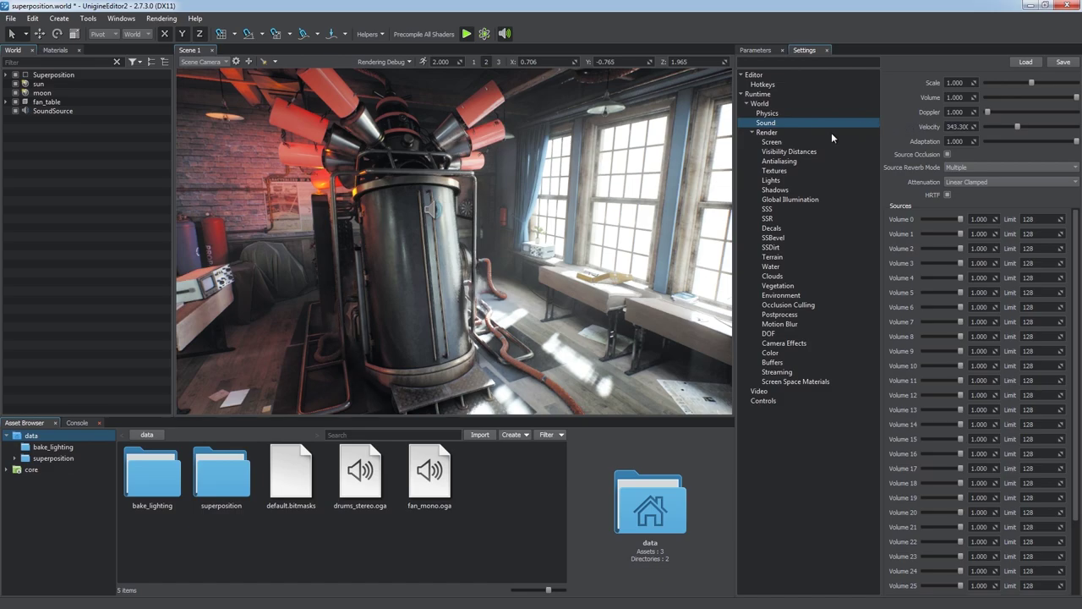
# Disable the SoundSource node, and open the Engine viewport with the Superposition hierarchy expanded.
pyautogui.click(14, 112)
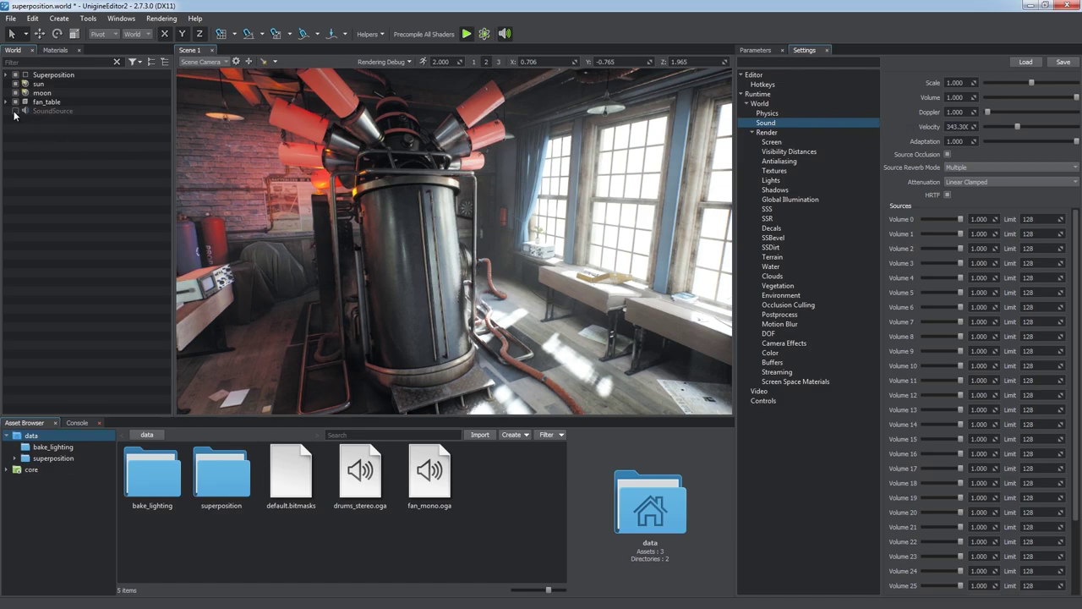
pyautogui.click(6, 75)
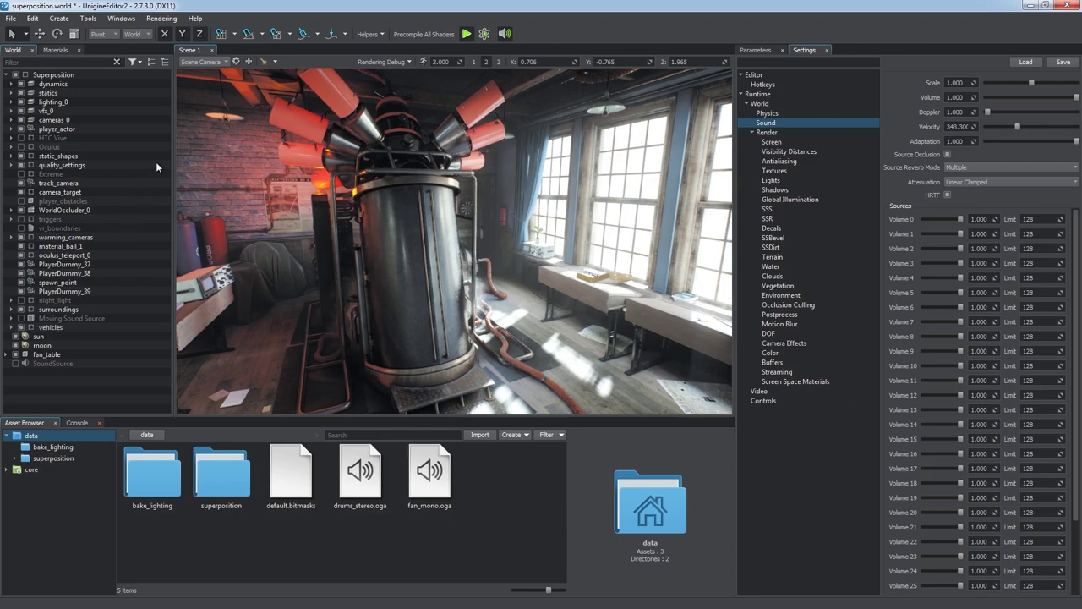
pyautogui.click(121, 19)
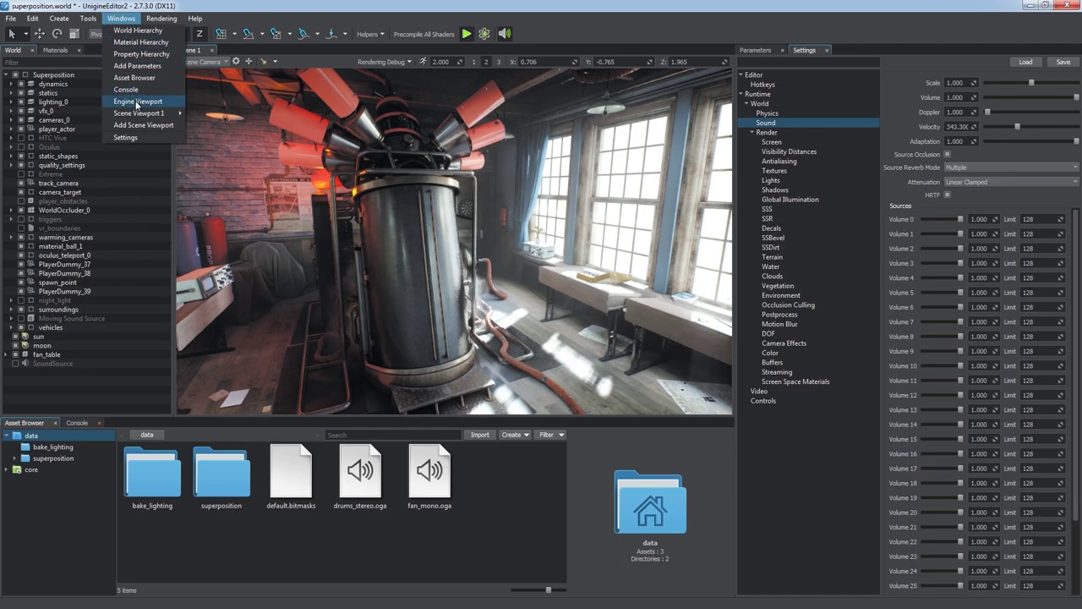
pyautogui.click(137, 101)
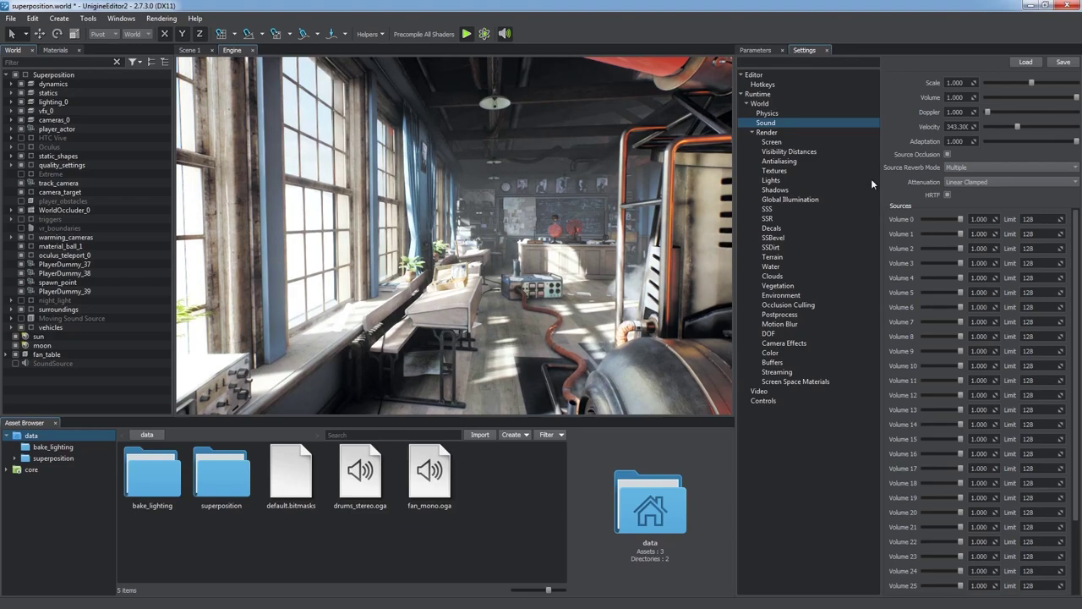
# Set the global sound Doppler to 20, and close the Engine viewport.
pyautogui.moveTo(969, 113); pyautogui.dragTo(935, 117)
pyautogui.write('20')
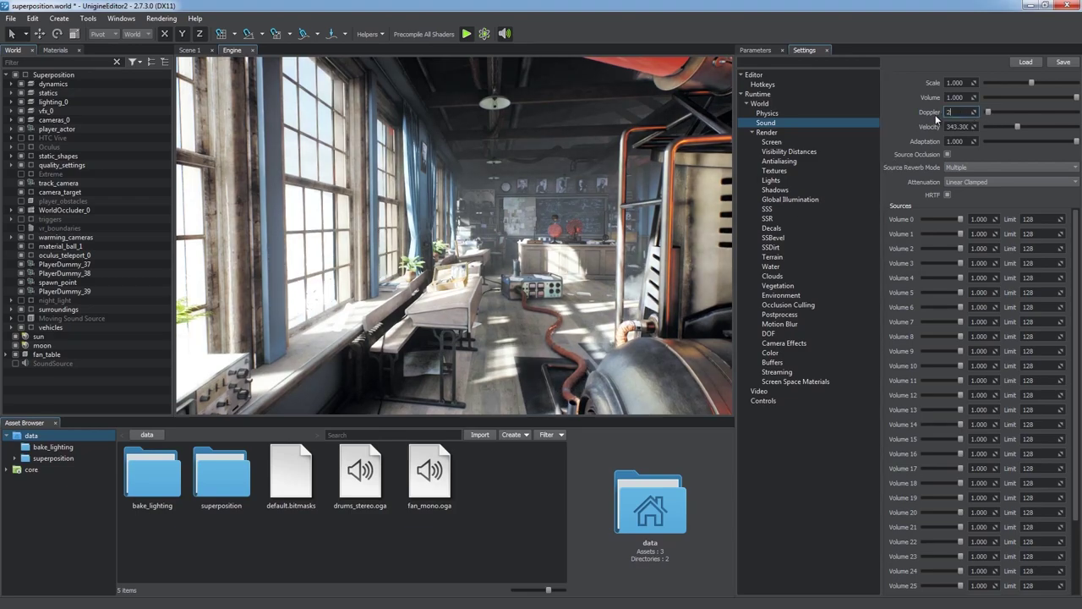
pyautogui.press('Return')
pyautogui.click(900, 98)
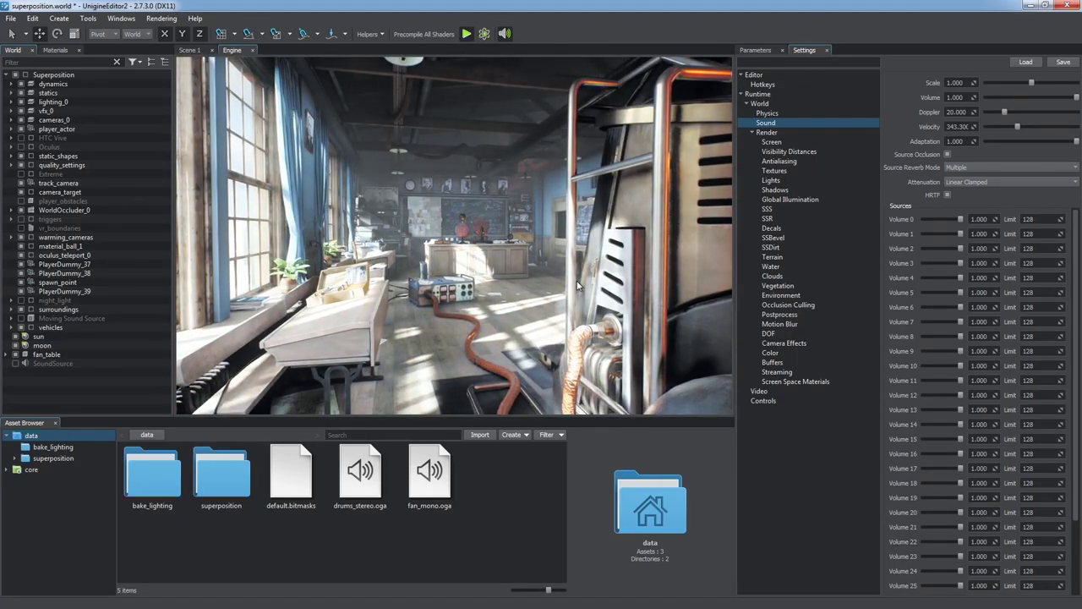
pyautogui.click(252, 50)
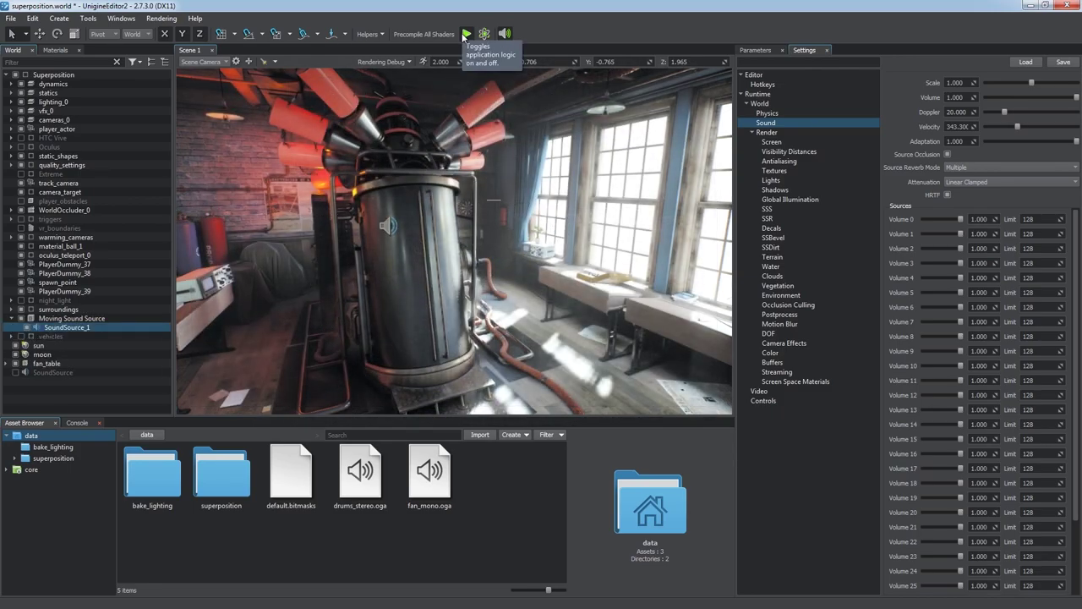
# Switch HRTF off and back on to compare the moving sound source while looking around the transformer.
pyautogui.click(949, 195)
pyautogui.moveTo(626, 246); pyautogui.dragTo(662, 245, button='right')
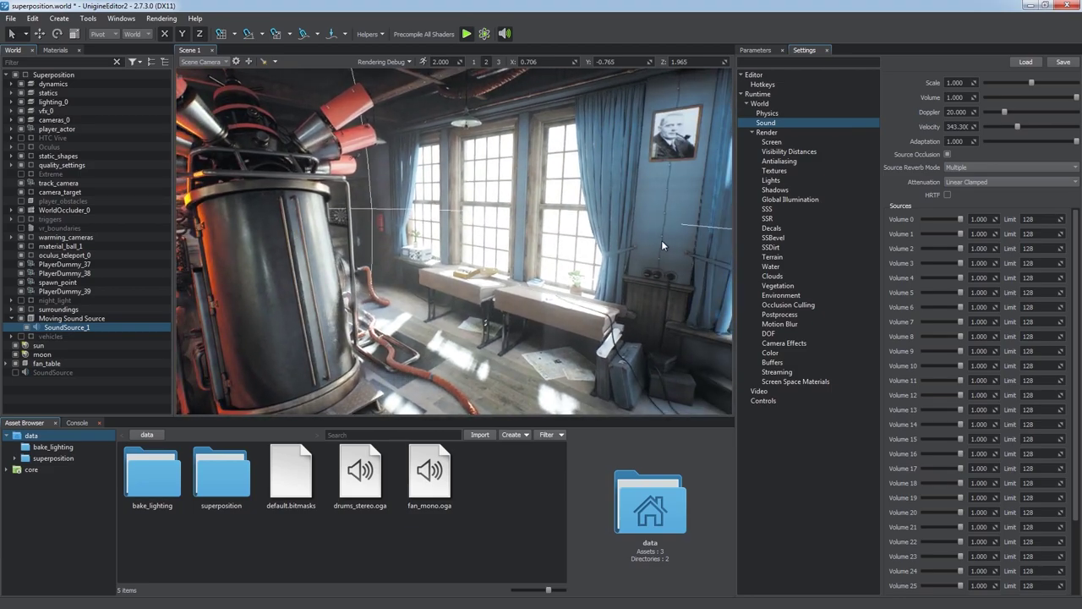
pyautogui.click(947, 195)
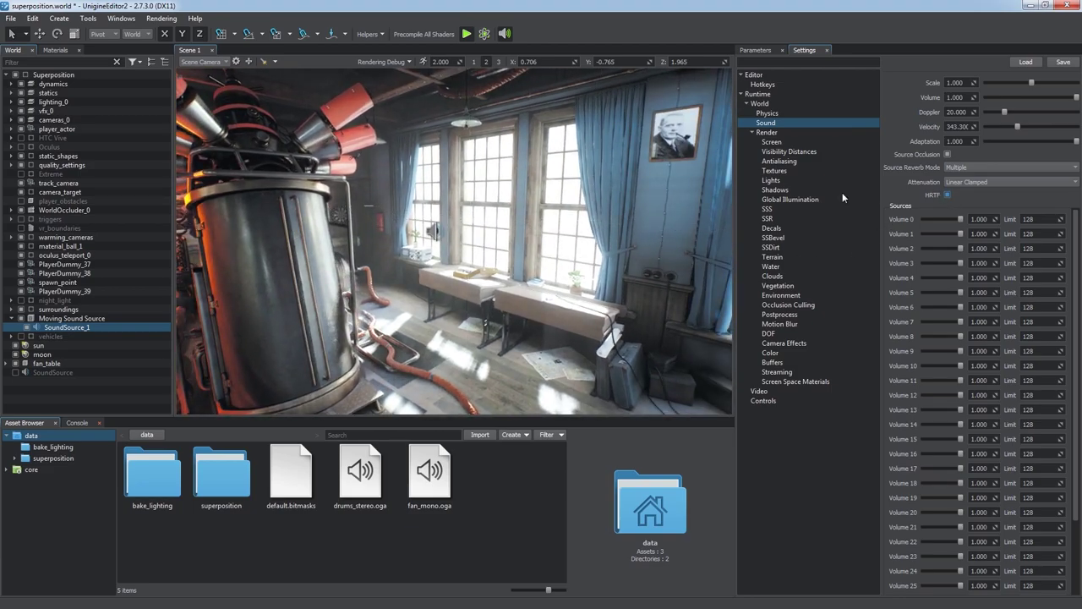
pyautogui.moveTo(596, 279); pyautogui.dragTo(477, 277, button='right')
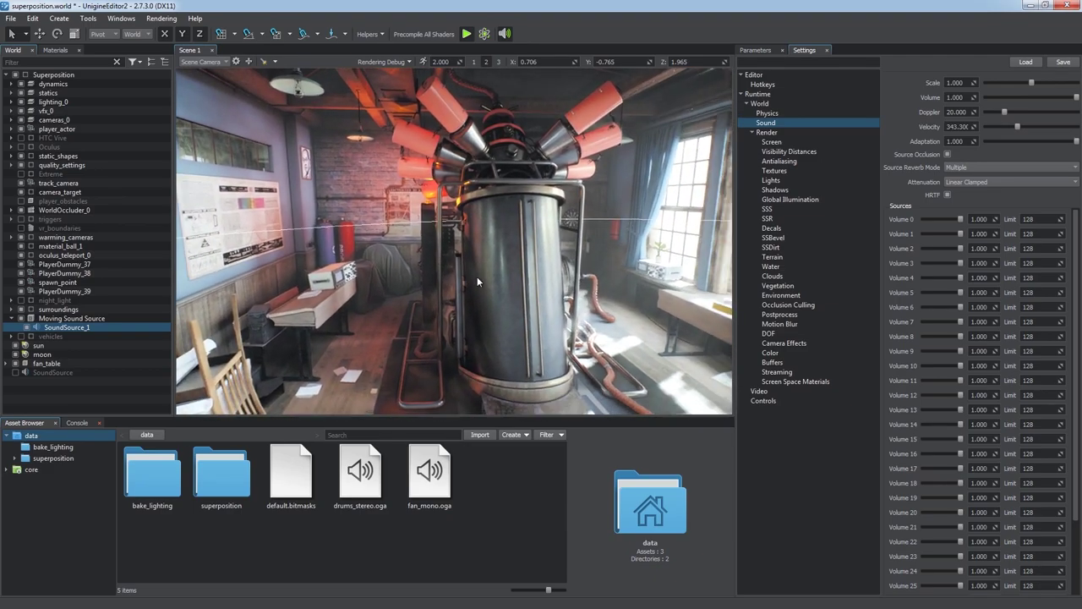
# Deselect the moving sound source and compare its sound with HRTF off and on while approaching the teacher's desk.
pyautogui.click(82, 382)
pyautogui.moveTo(371, 308); pyautogui.dragTo(776, 296, button='right')
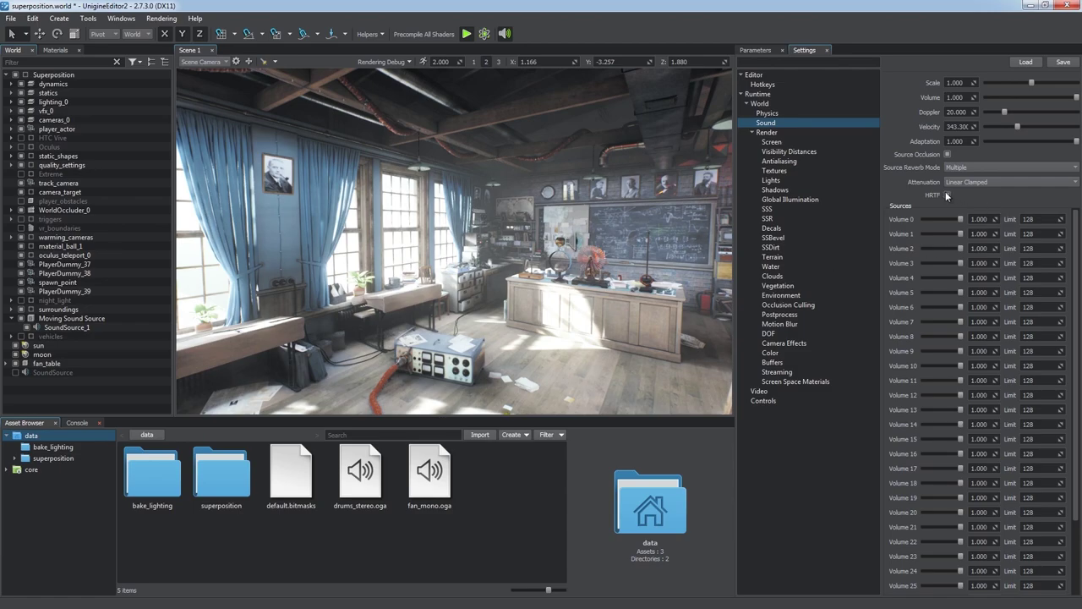
pyautogui.click(946, 194)
pyautogui.press('w')
pyautogui.moveTo(618, 272); pyautogui.dragTo(693, 265, button='right')
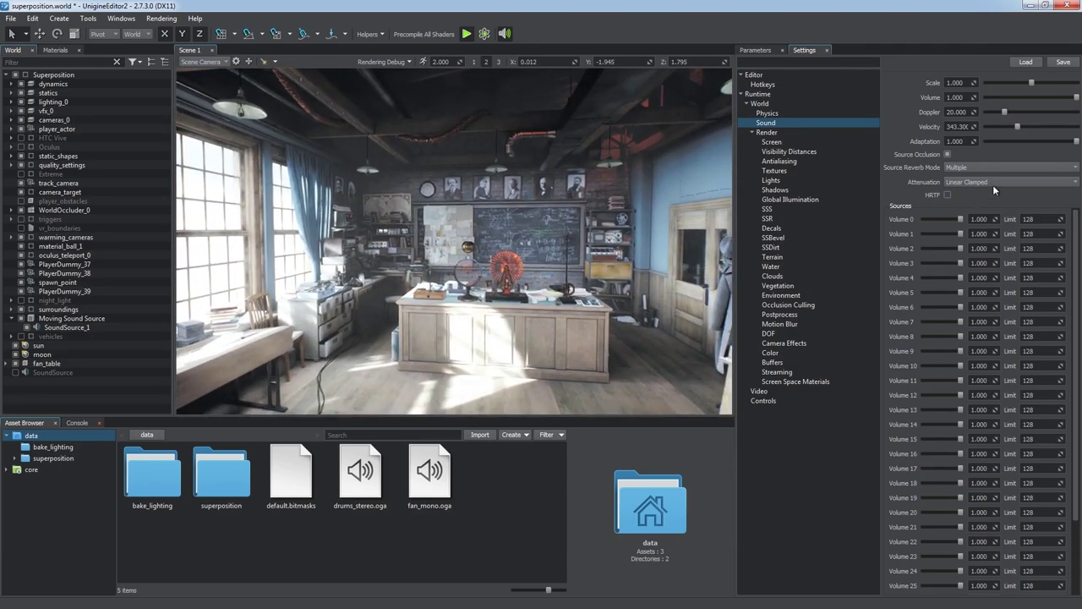
pyautogui.click(947, 194)
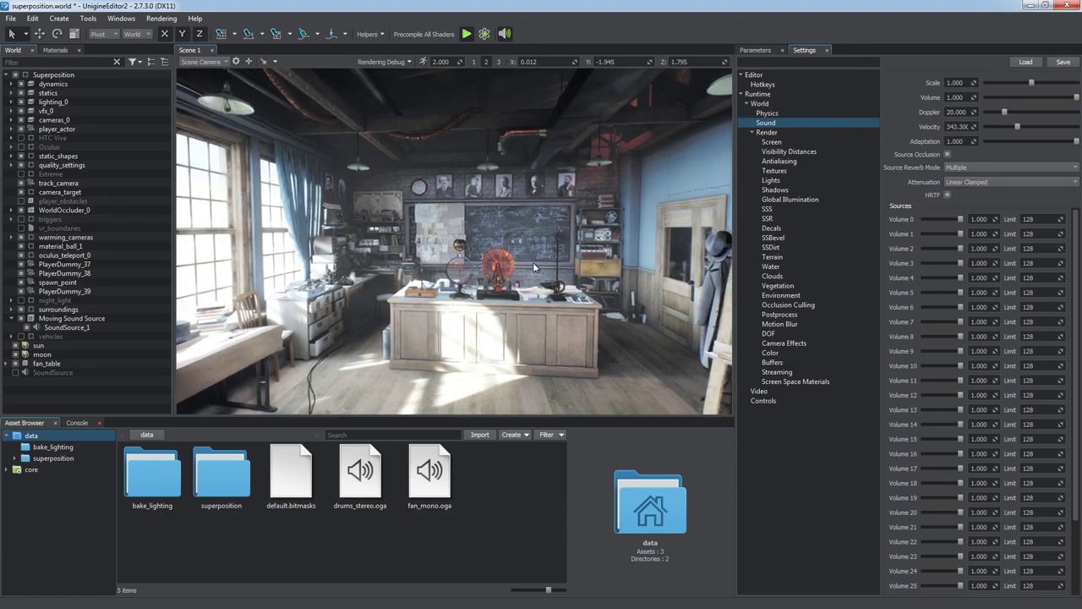
# Collapse the Superposition hierarchy and vary the Volume 0 level of the sound sources in the sound settings.
pyautogui.click(11, 319)
pyautogui.click(6, 75)
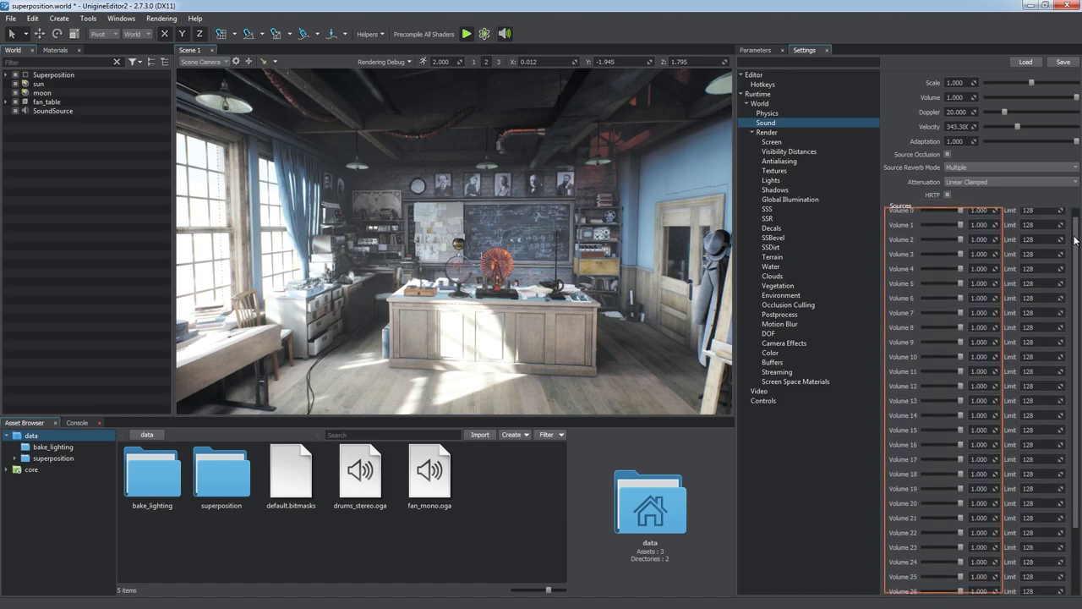
pyautogui.moveTo(1077, 233)
pyautogui.mouseDown()
pyautogui.moveTo(1077, 315)
pyautogui.moveTo(1077, 221)
pyautogui.mouseUp()
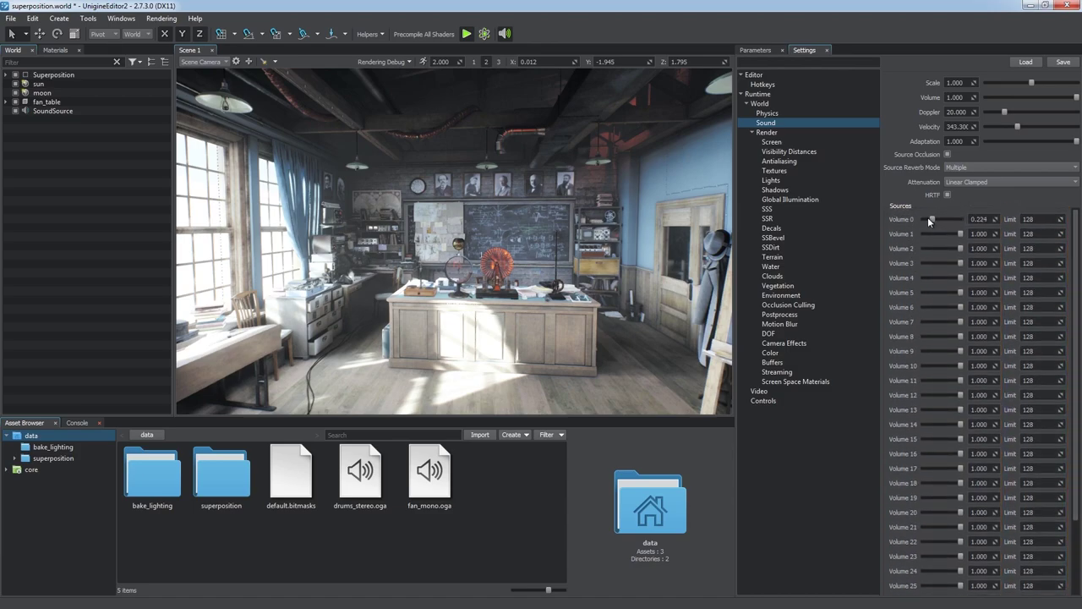
pyautogui.moveTo(929, 218); pyautogui.dragTo(940, 220)
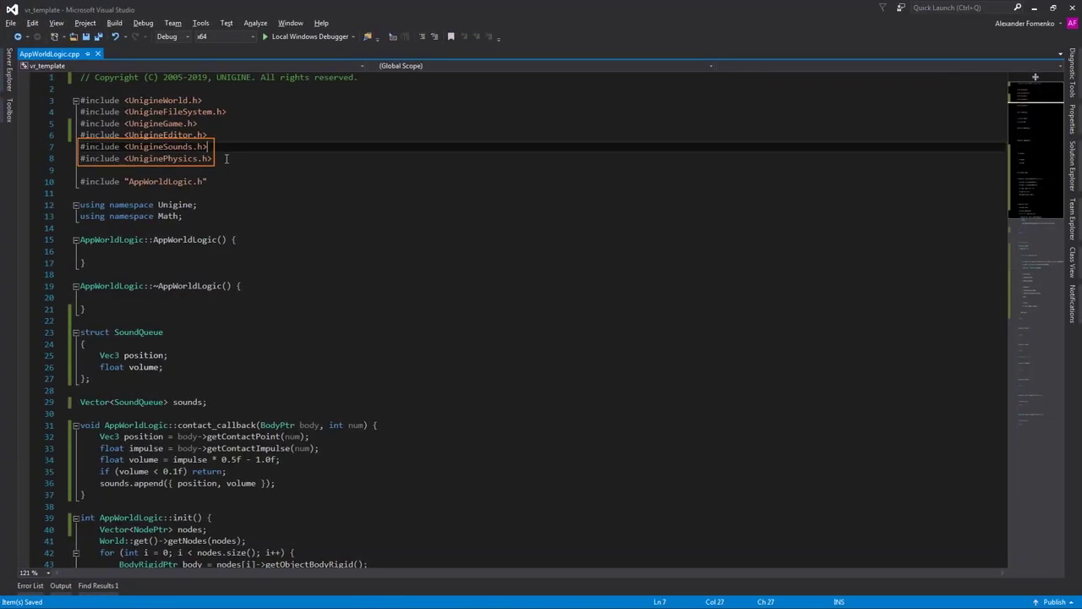
# Switch to Visual Studio and examine the sound and physics includes and the contact callback registration in init() of AppWorldLogic.cpp.
pyautogui.click(227, 158)
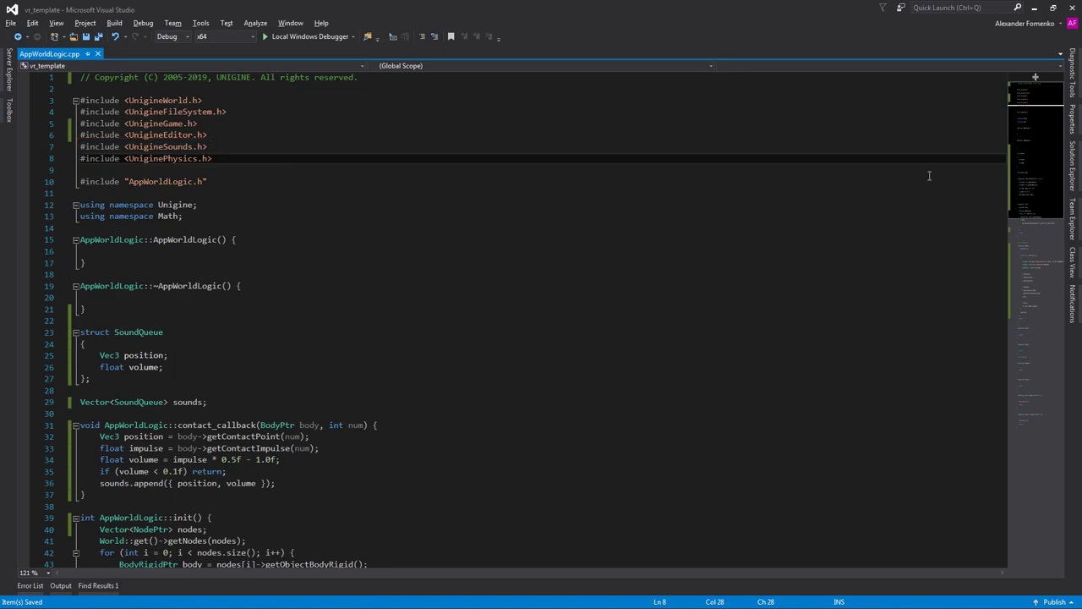
pyautogui.scroll(-6, 928, 175)
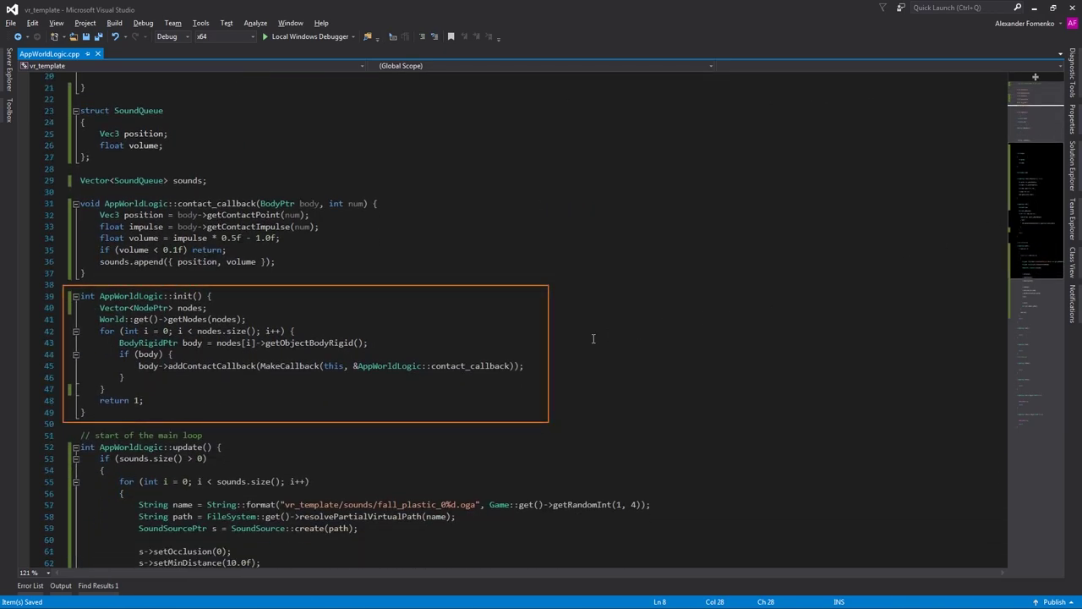
pyautogui.click(238, 366)
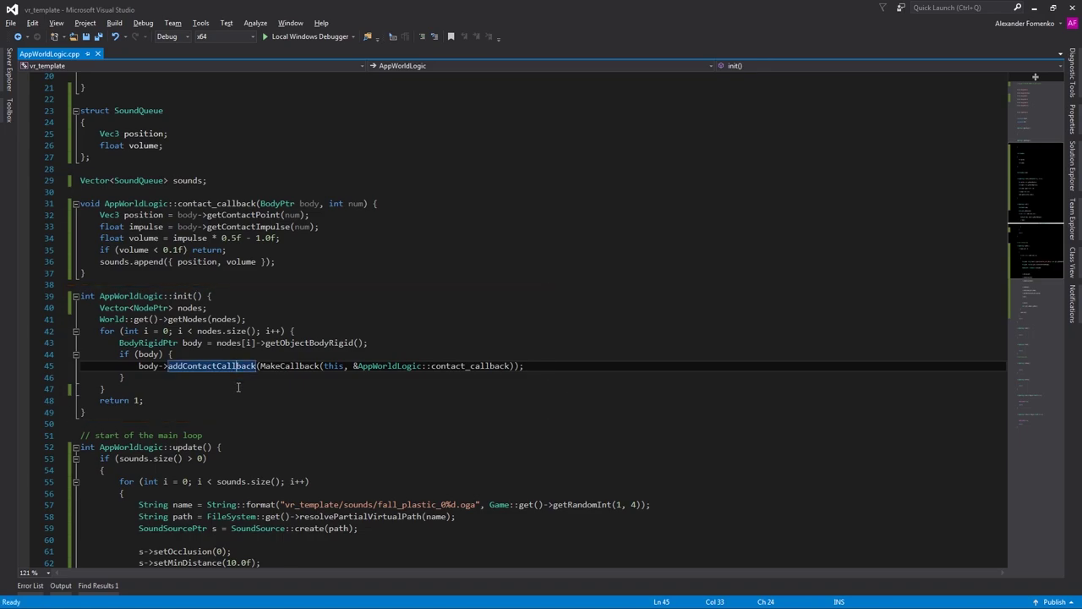
pyautogui.click(497, 366)
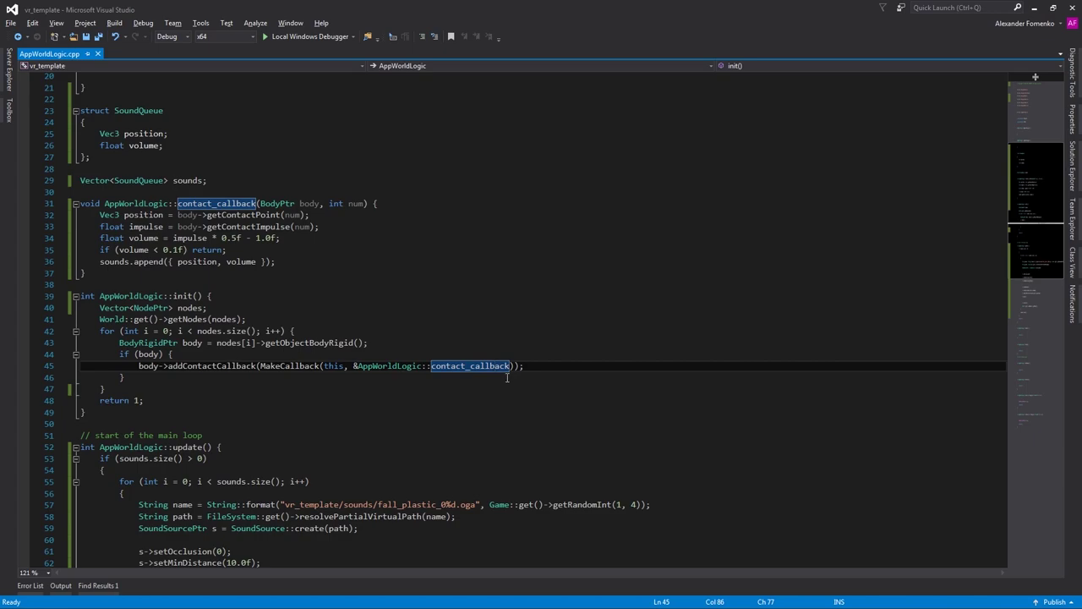
# Examine the contact point and impulse handling in contact_callback() and the sound source creation and playback code in update().
pyautogui.click(275, 215)
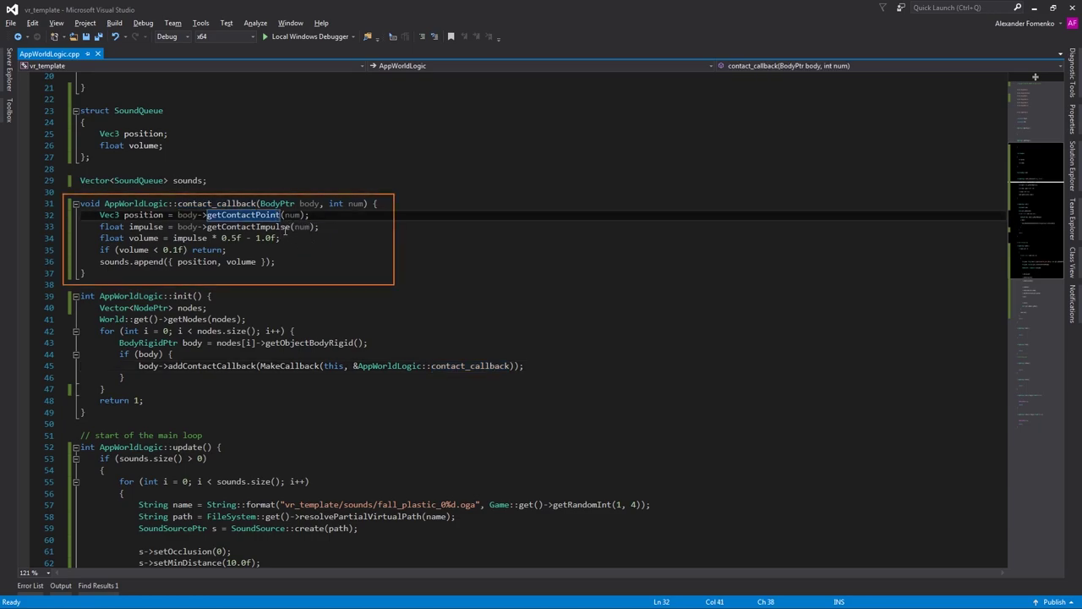
pyautogui.click(287, 227)
pyautogui.moveTo(1027, 219); pyautogui.dragTo(1030, 271)
pyautogui.click(715, 284)
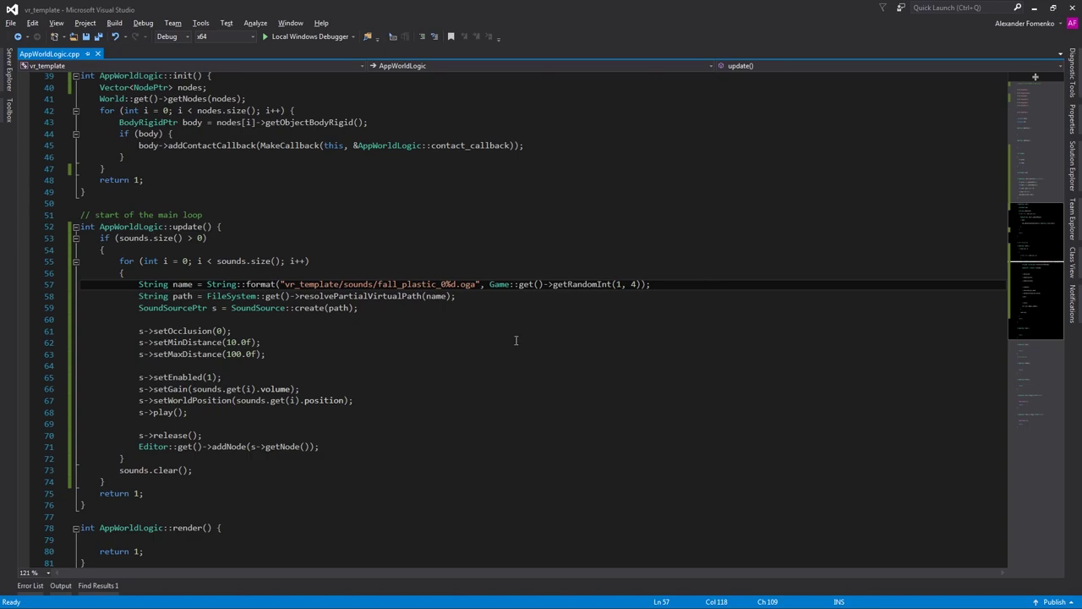
pyautogui.click(371, 399)
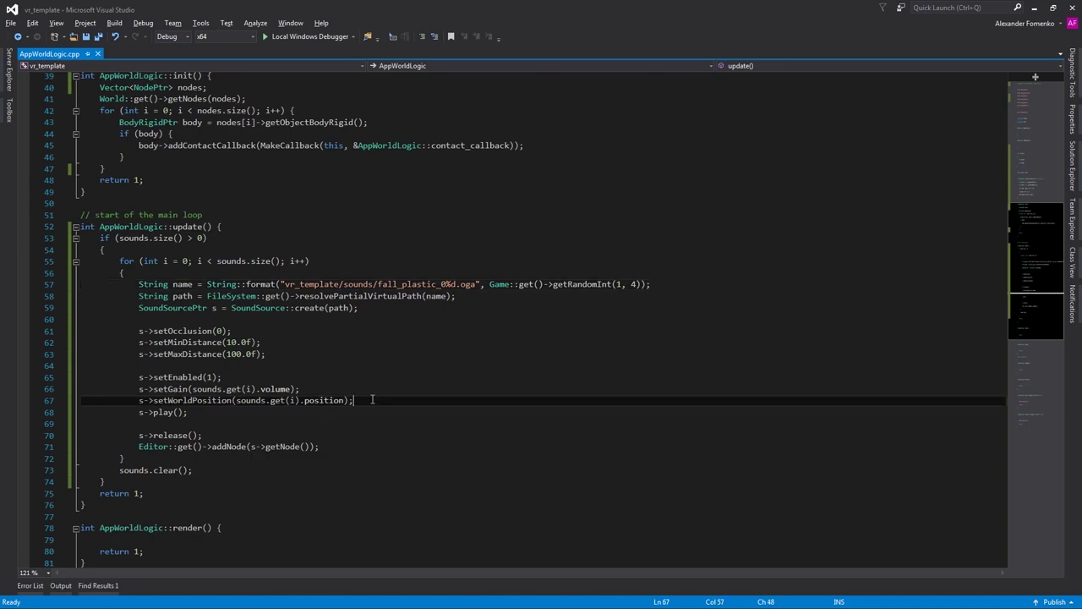
# Run the vr_template project in the debugger and reload the world with the world_reload console command to test the contact sounds.
pyautogui.click(310, 37)
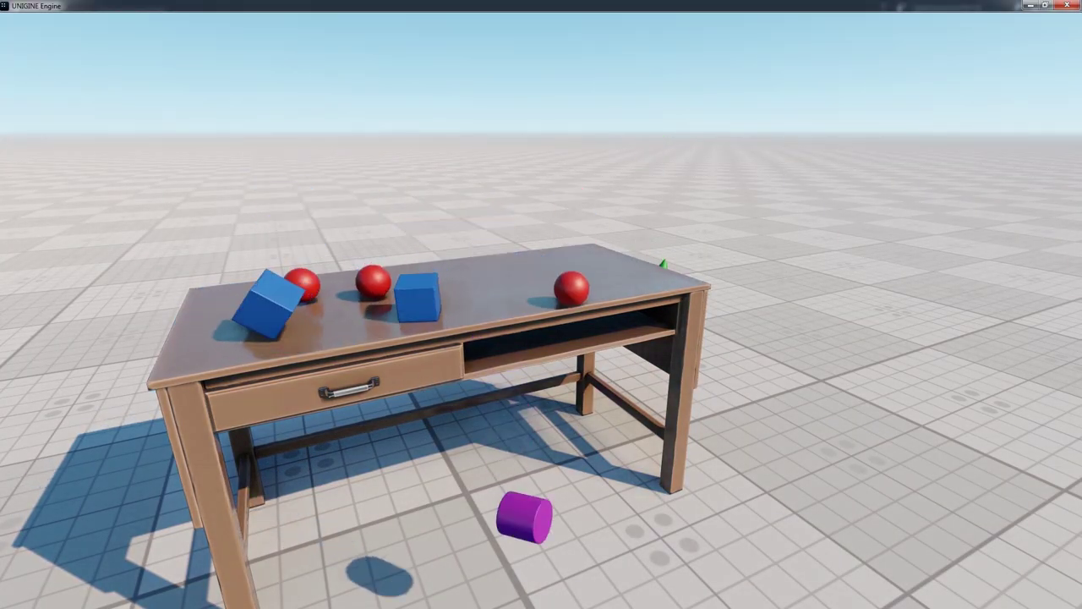
pyautogui.press('`')
pyautogui.write('world_reload')
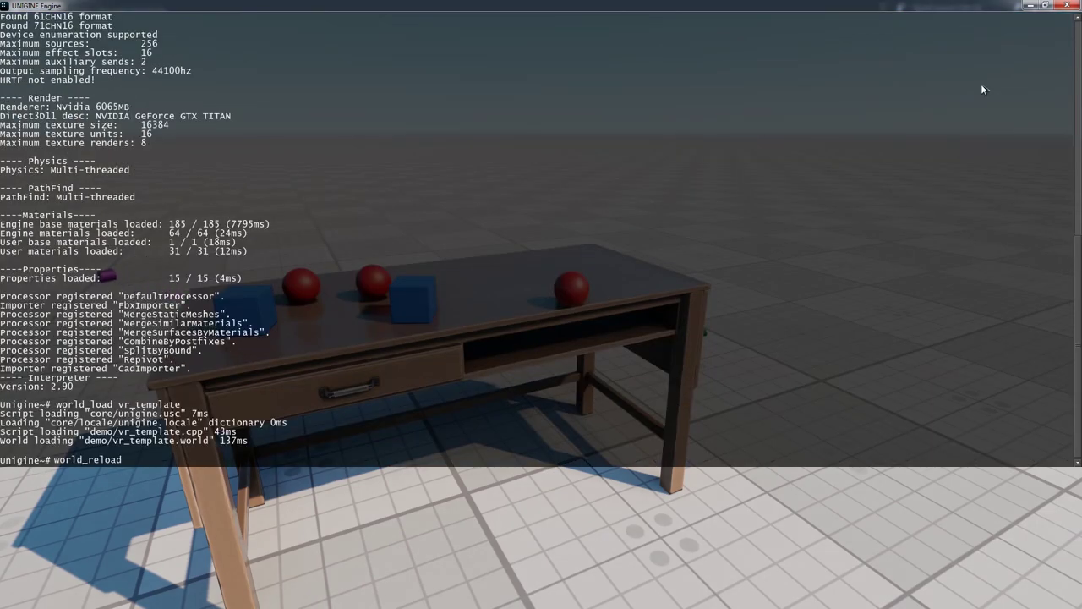
pyautogui.press('Return')
pyautogui.press('`')
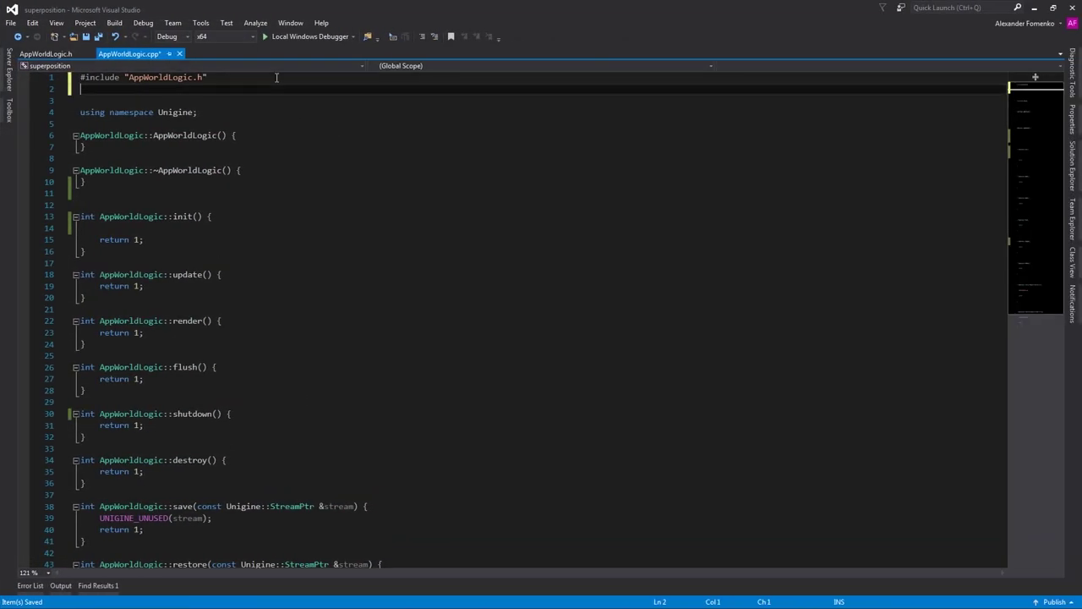
# Include UnigineSounds.h and UnigineFileSystem.h below the AppWorldLogic.h include in the superposition project's AppWorldLogic.cpp.
pyautogui.write('#include <Unigine')
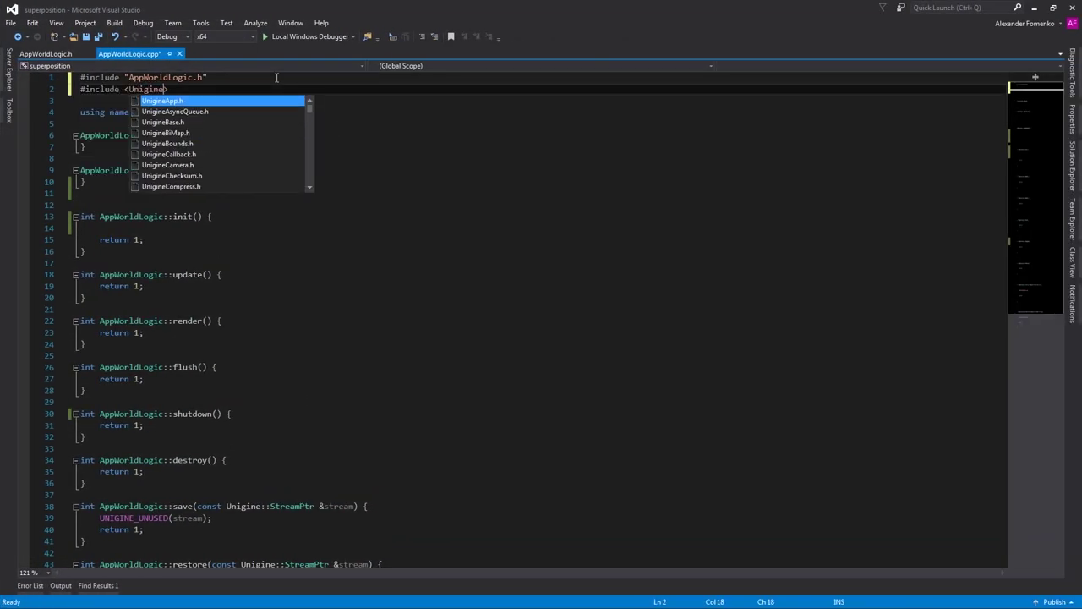
pyautogui.write('Sounds')
pyautogui.press('Tab')
pyautogui.press('Return')
pyautogui.write('#include ')
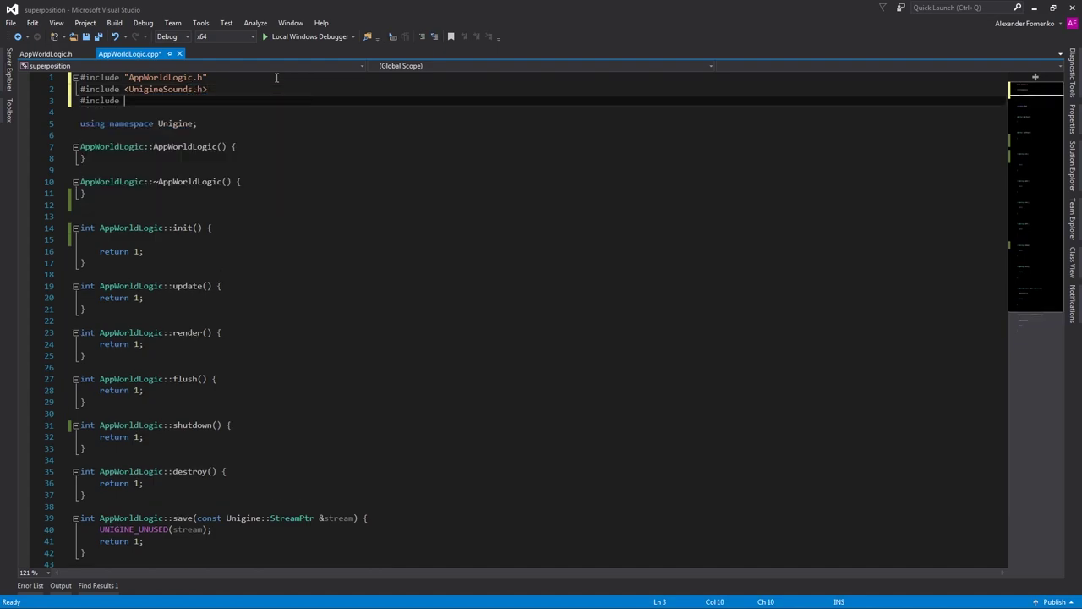
pyautogui.write('<UnigineFile')
pyautogui.press('Tab')
# Declare a global AmbientSourcePtr variable named music between the destructor and init().
pyautogui.click(229, 200)
pyautogui.press('Return')
pyautogui.write('AmbientSourcePtr music;')
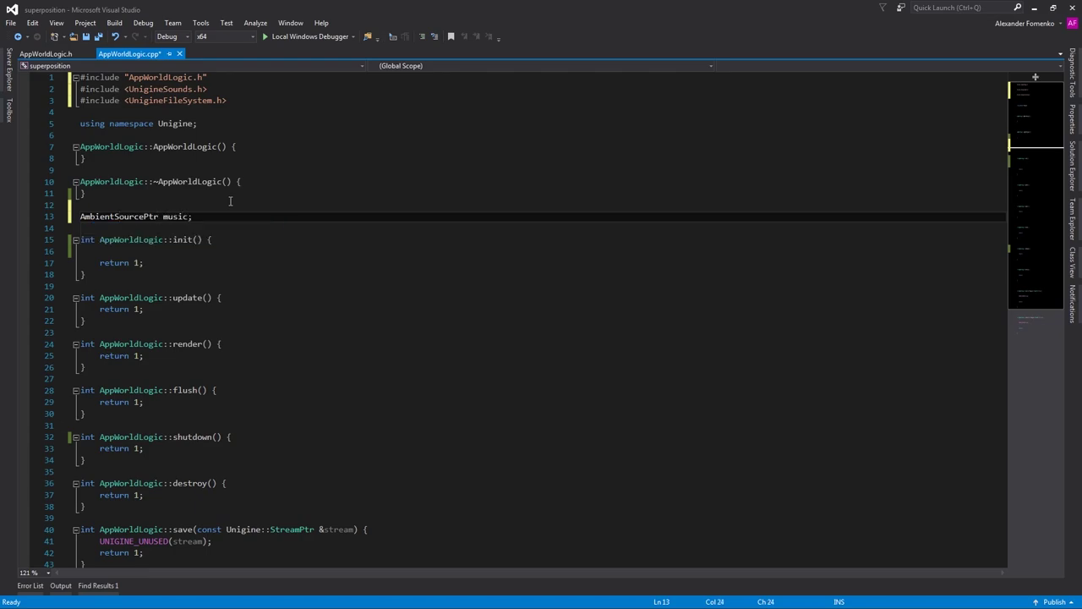
# In init(), assign music an AmbientSource created from the resolved partial virtual path "superposition/sounds/soundtracks/soundtrack.oga".
pyautogui.click(144, 252)
pyautogui.write('music = Ambie')
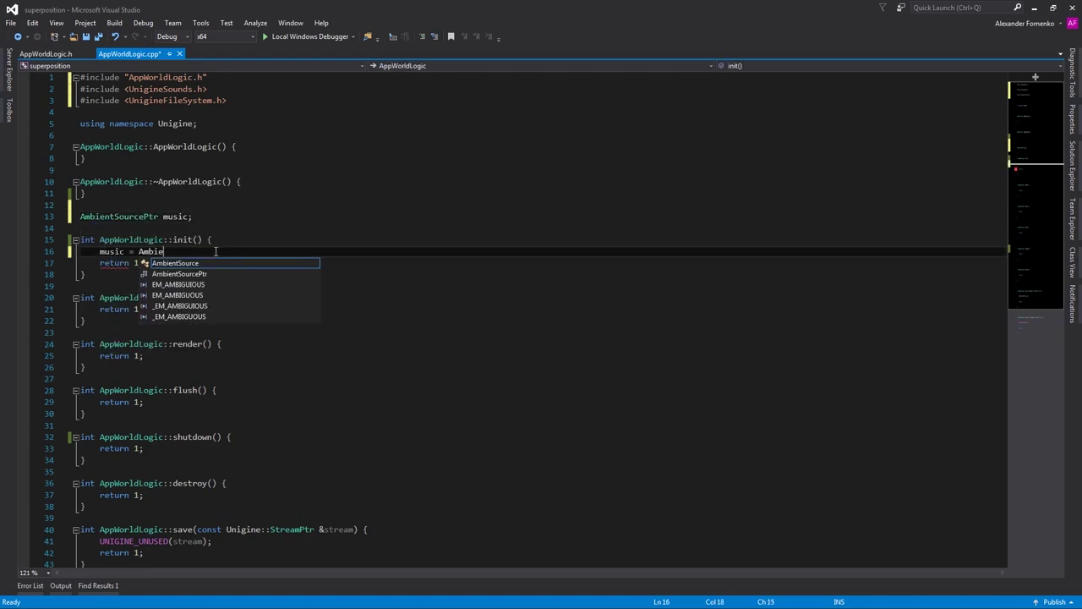
pyautogui.write('ntSource::create(FileSy')
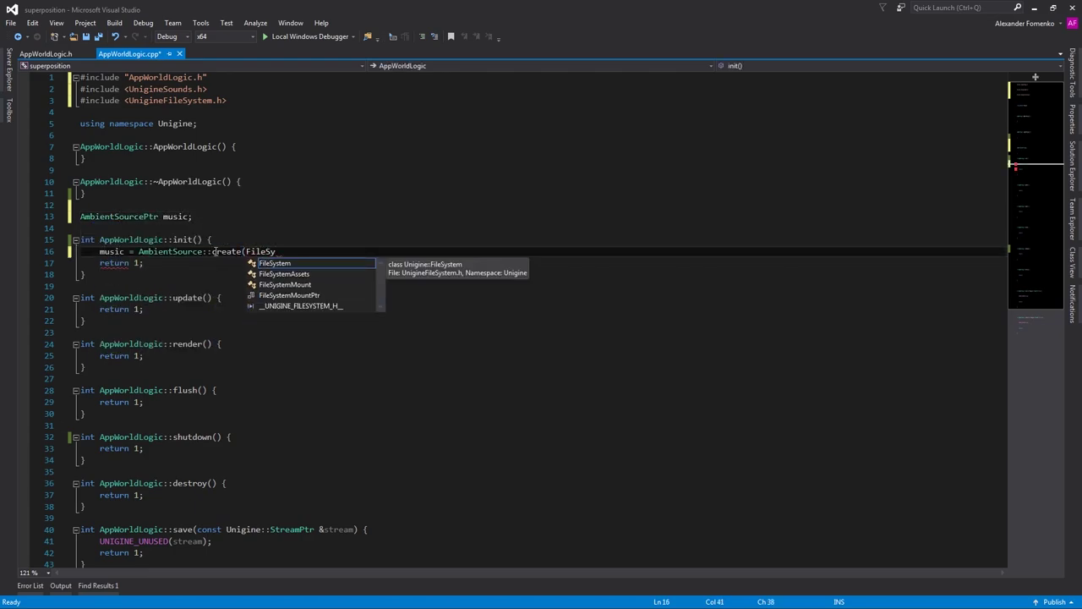
pyautogui.write('stem::get()->resolvePartialVirtualPath("superposition/soun')
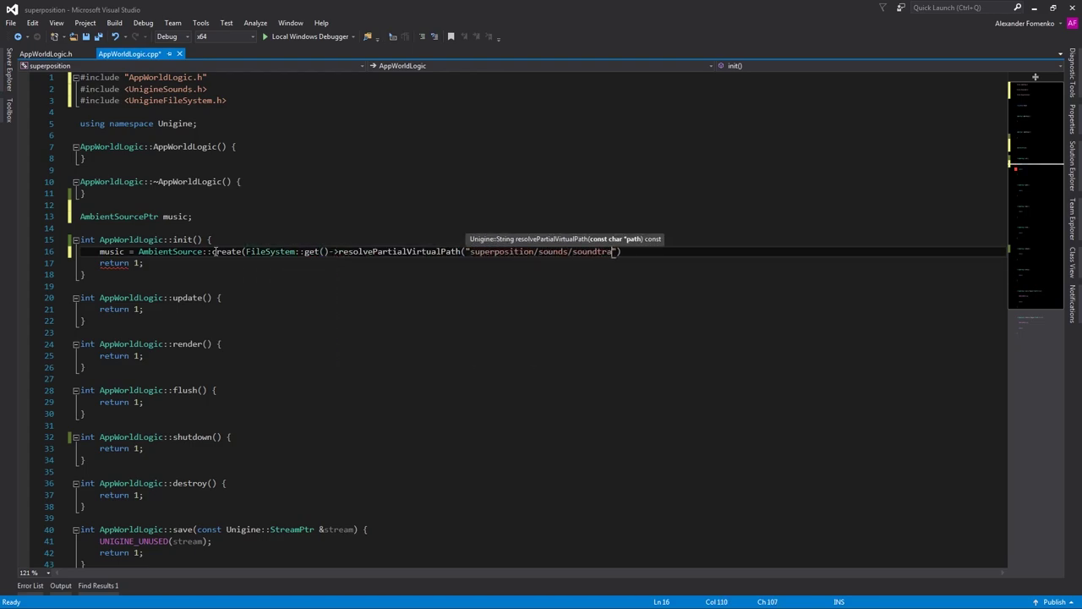
pyautogui.write('ds/soundtracks/soundtrack.oga"));')
pyautogui.press('Return')
# Loop and start the soundtrack in init() with music->setLoop(1); and music->play();.
pyautogui.write('music')
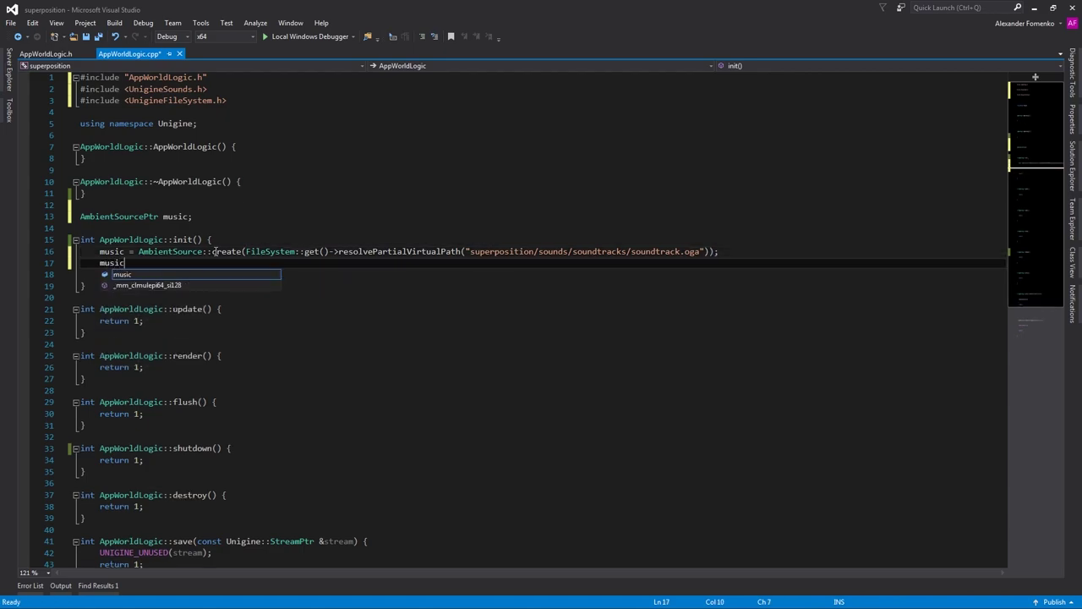
pyautogui.write('->setLoop(1);')
pyautogui.press('Return')
pyautogui.write('music')
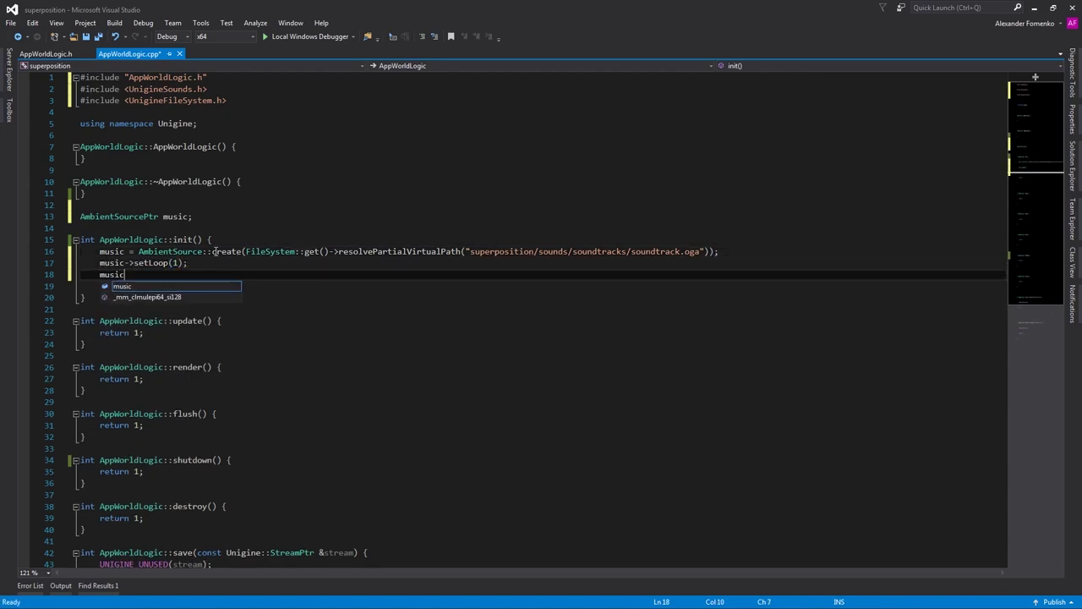
pyautogui.write('->play();')
# Add music->stop(); before the return in shutdown(), and build and run the superposition project in the debugger.
pyautogui.click(250, 463)
pyautogui.press('Return')
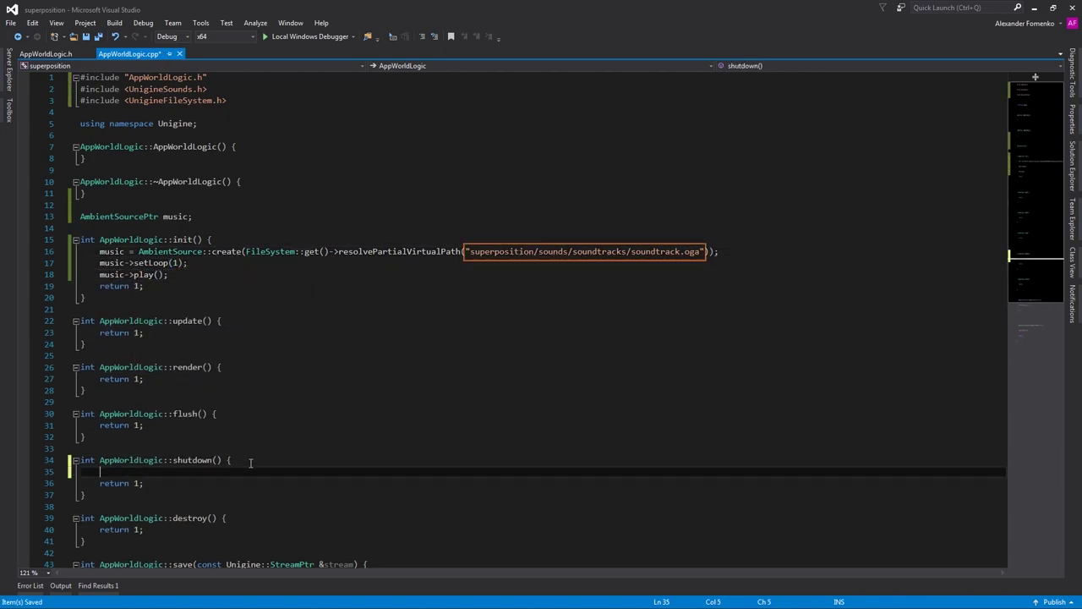
pyautogui.write('music->stop();')
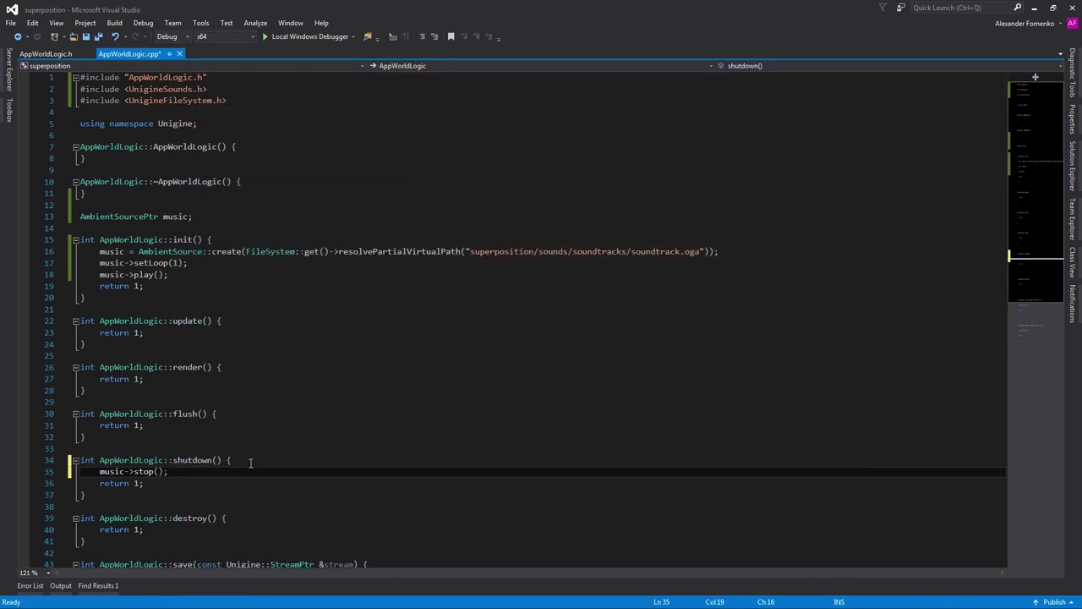
pyautogui.click(295, 35)
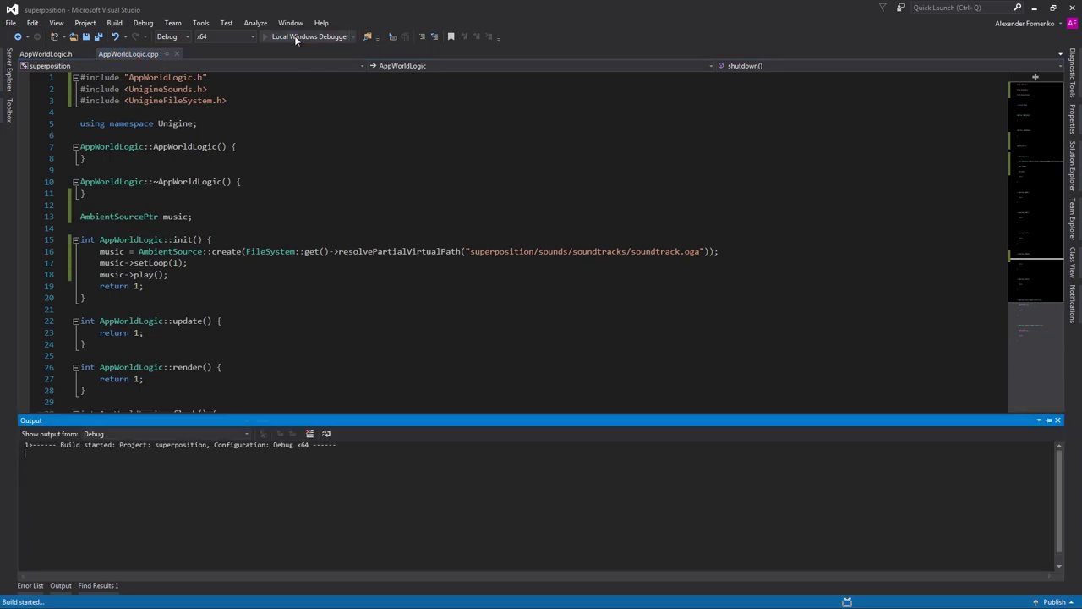